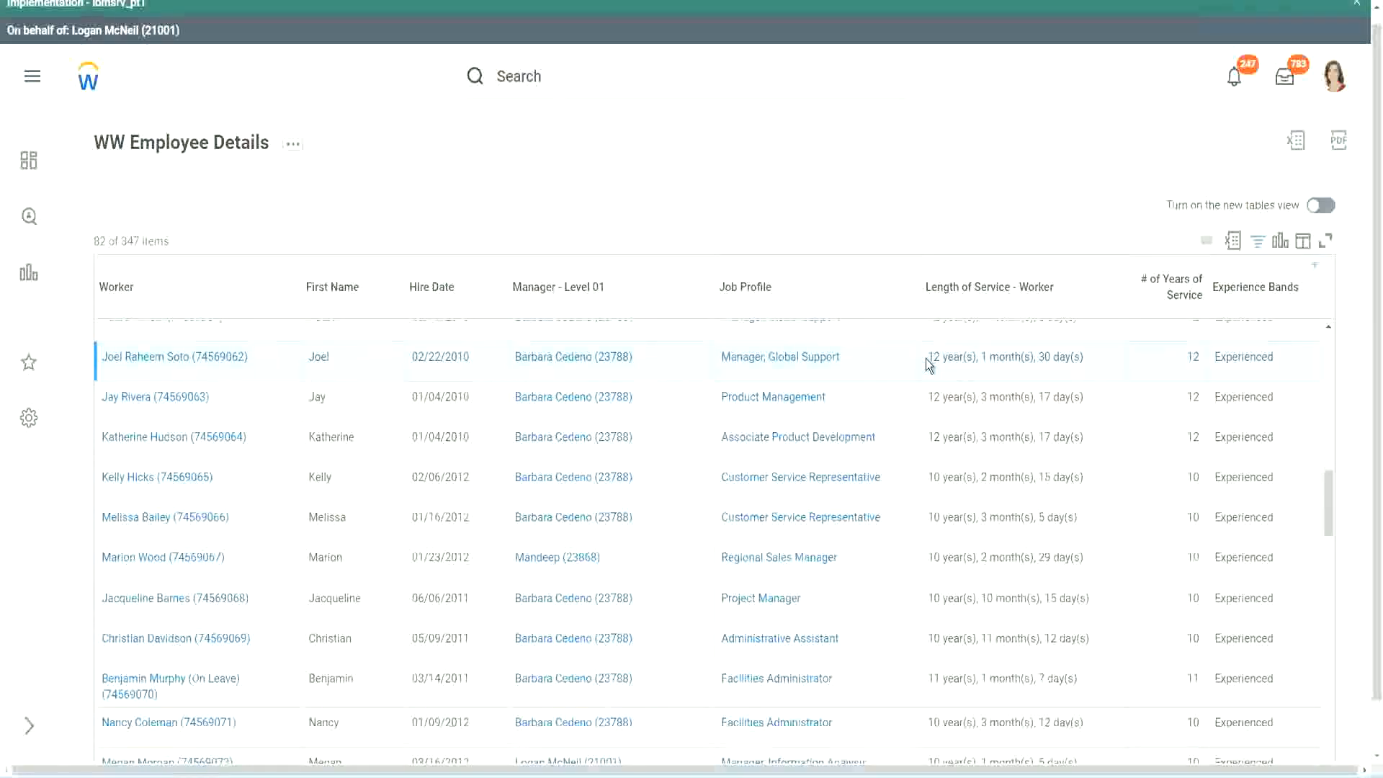
Compare the length of service with the number of years of service for several workers in the WW Employee Details report
{"action": "left_click_drag", "start_coordinate": [928, 357], "coordinate": [1060, 357]}
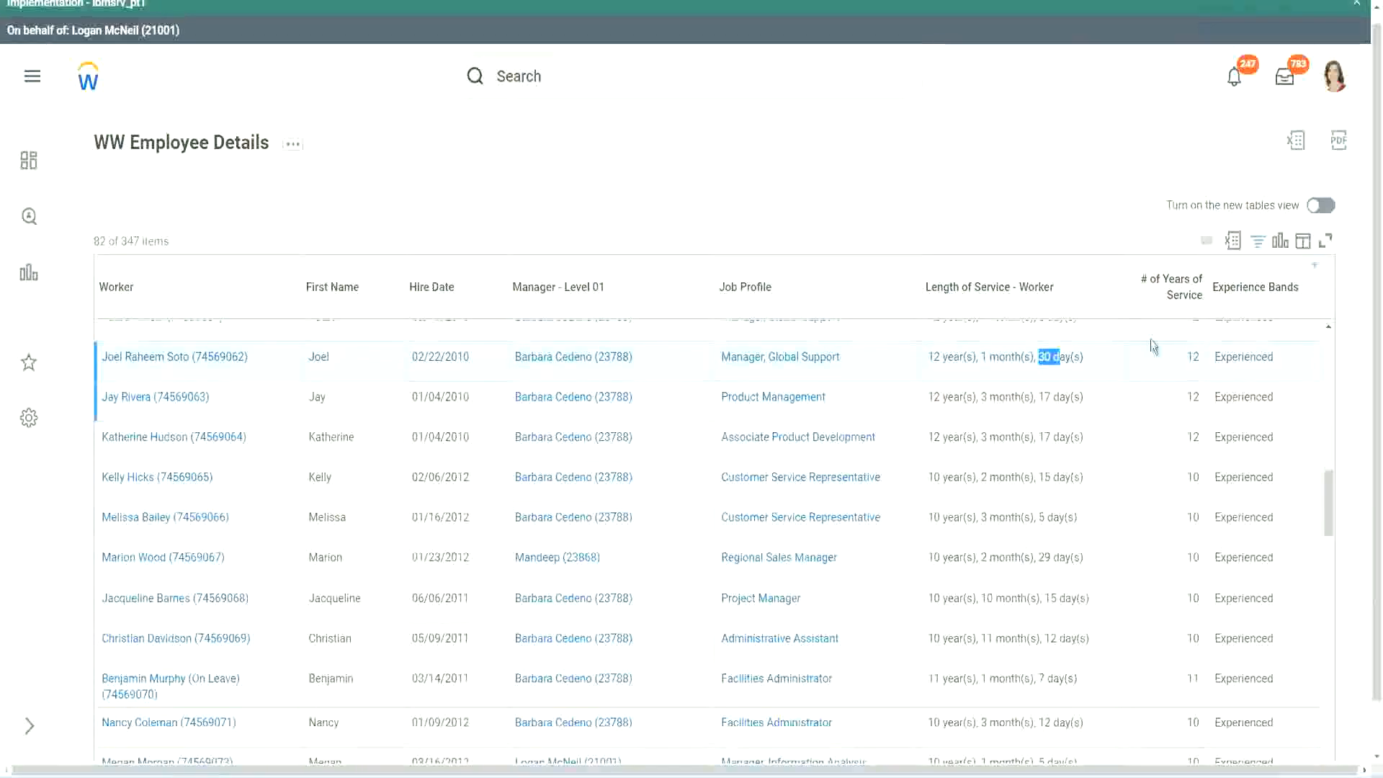
{"action": "left_click", "coordinate": [1158, 372]}
{"action": "double_click", "coordinate": [1157, 370]}
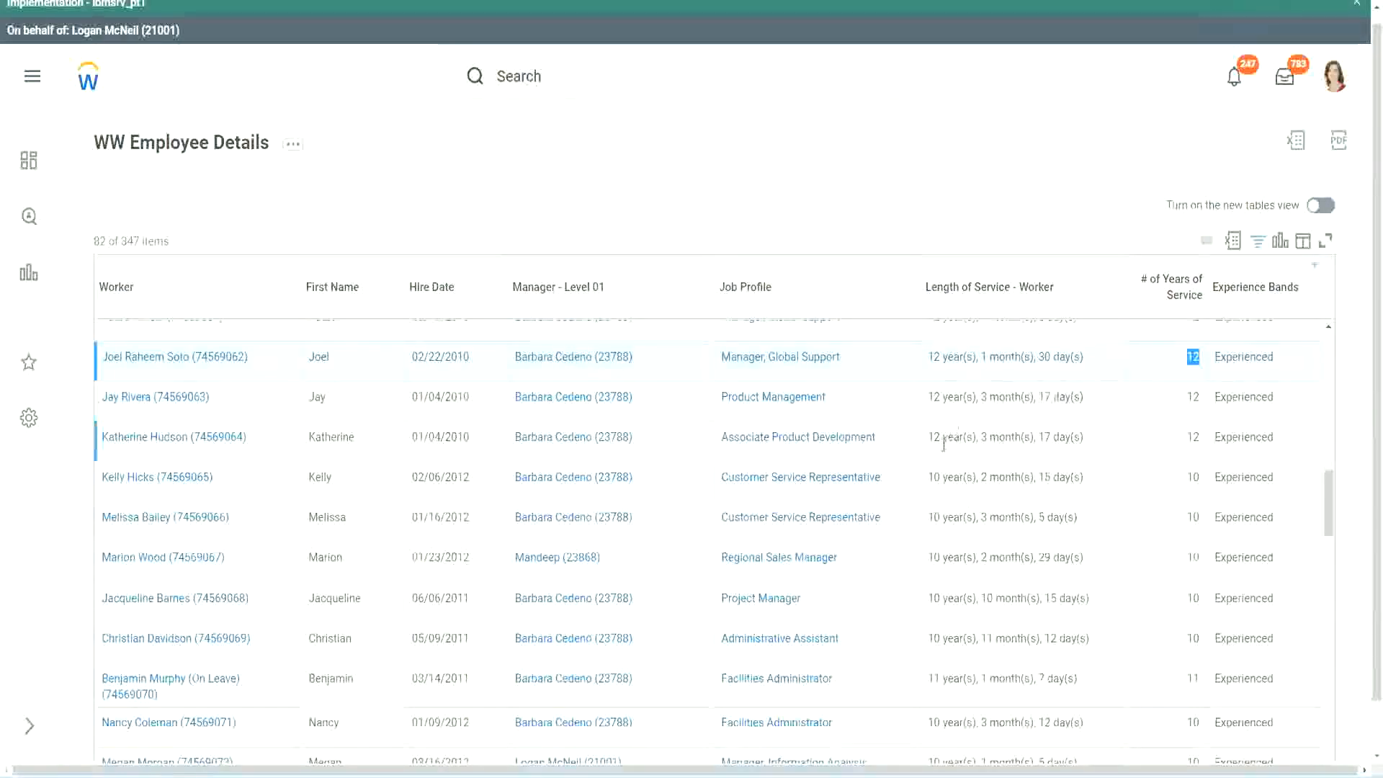
{"action": "left_click", "coordinate": [957, 639]}
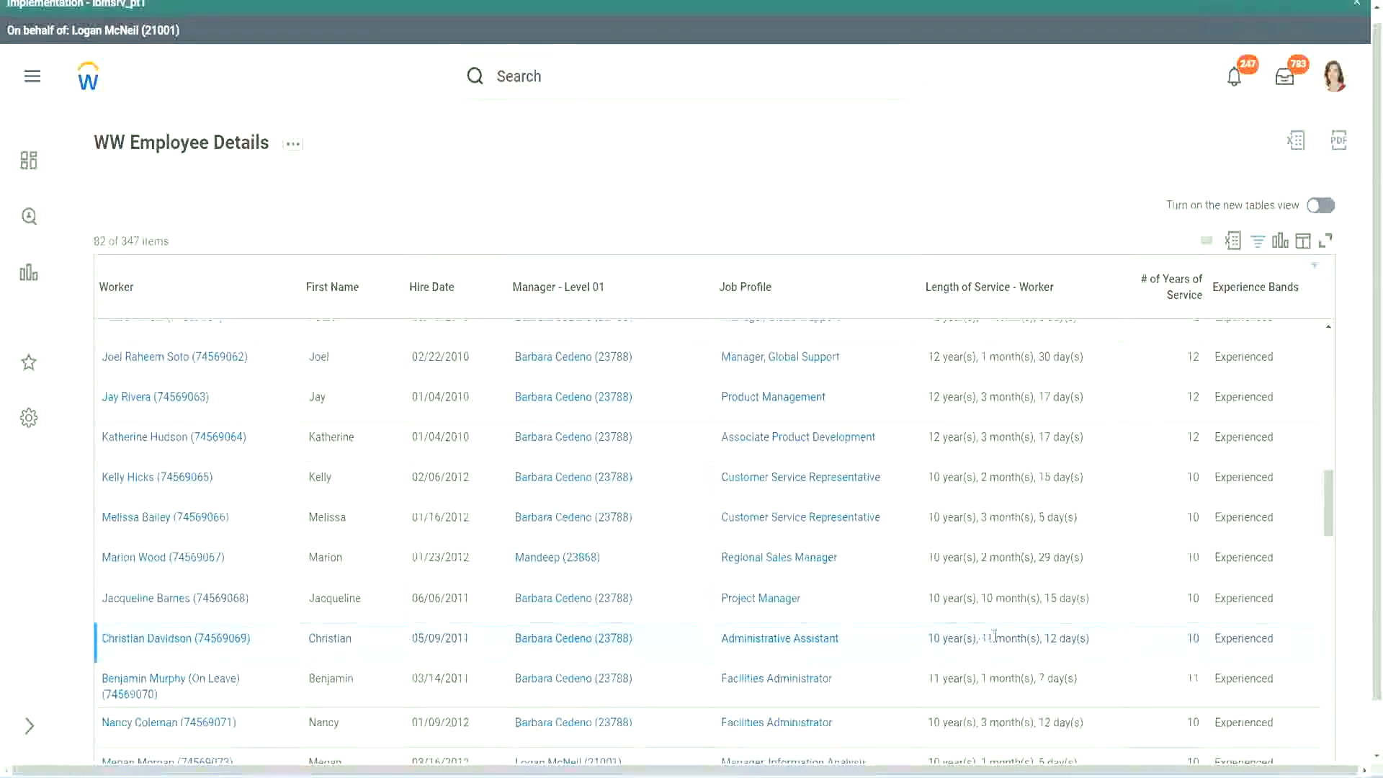
{"action": "left_click_drag", "start_coordinate": [983, 638], "coordinate": [1057, 638]}
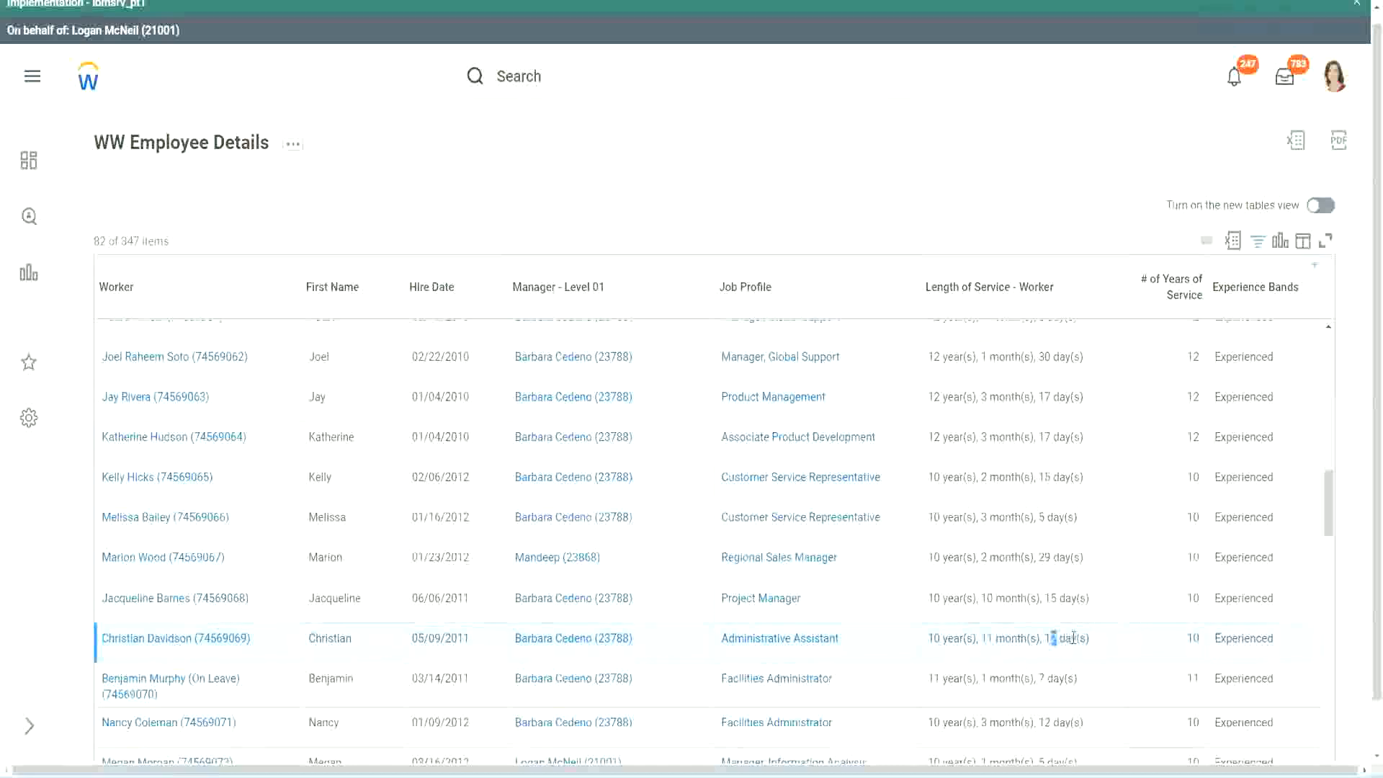
{"action": "left_click", "coordinate": [1073, 638]}
{"action": "double_click", "coordinate": [1193, 638]}
{"action": "left_click", "coordinate": [1189, 455]}
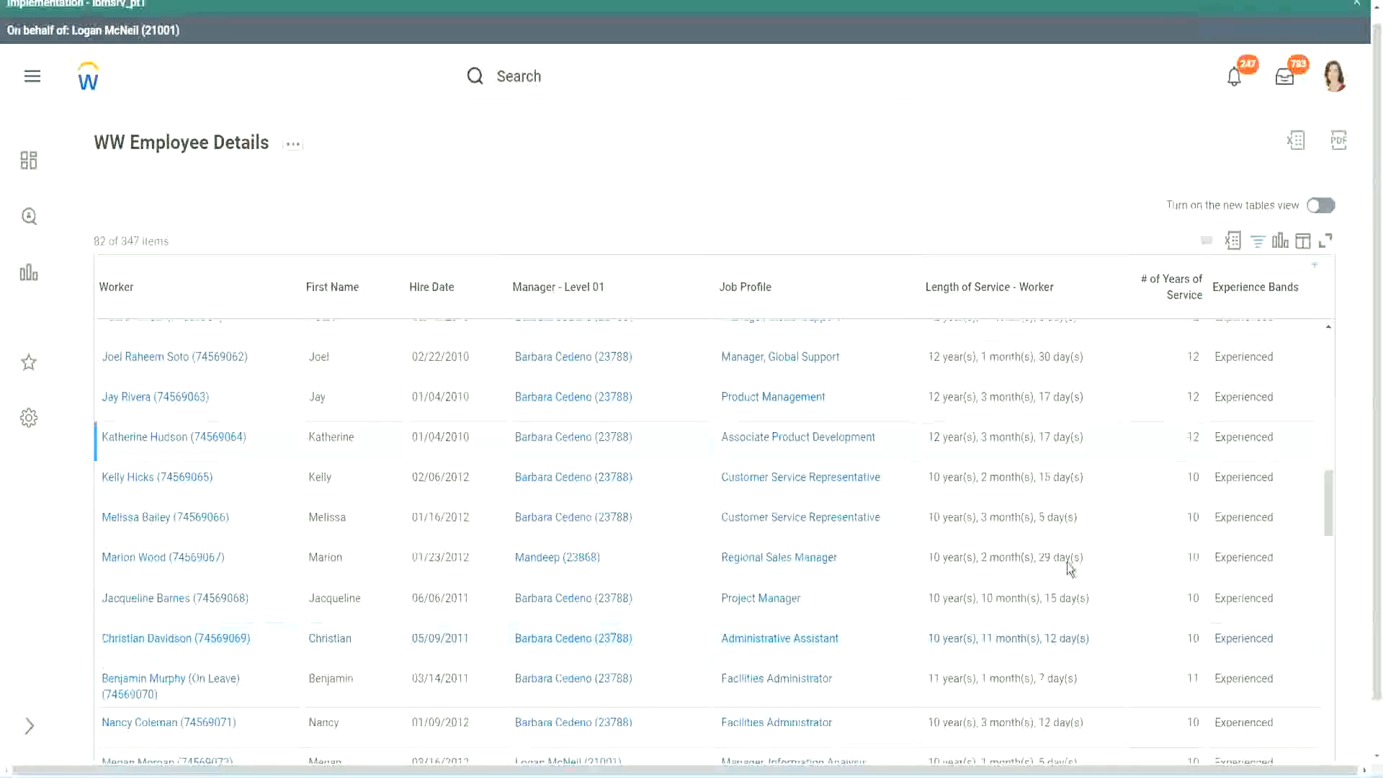
{"action": "double_click", "coordinate": [944, 634]}
{"action": "double_click", "coordinate": [1196, 358]}
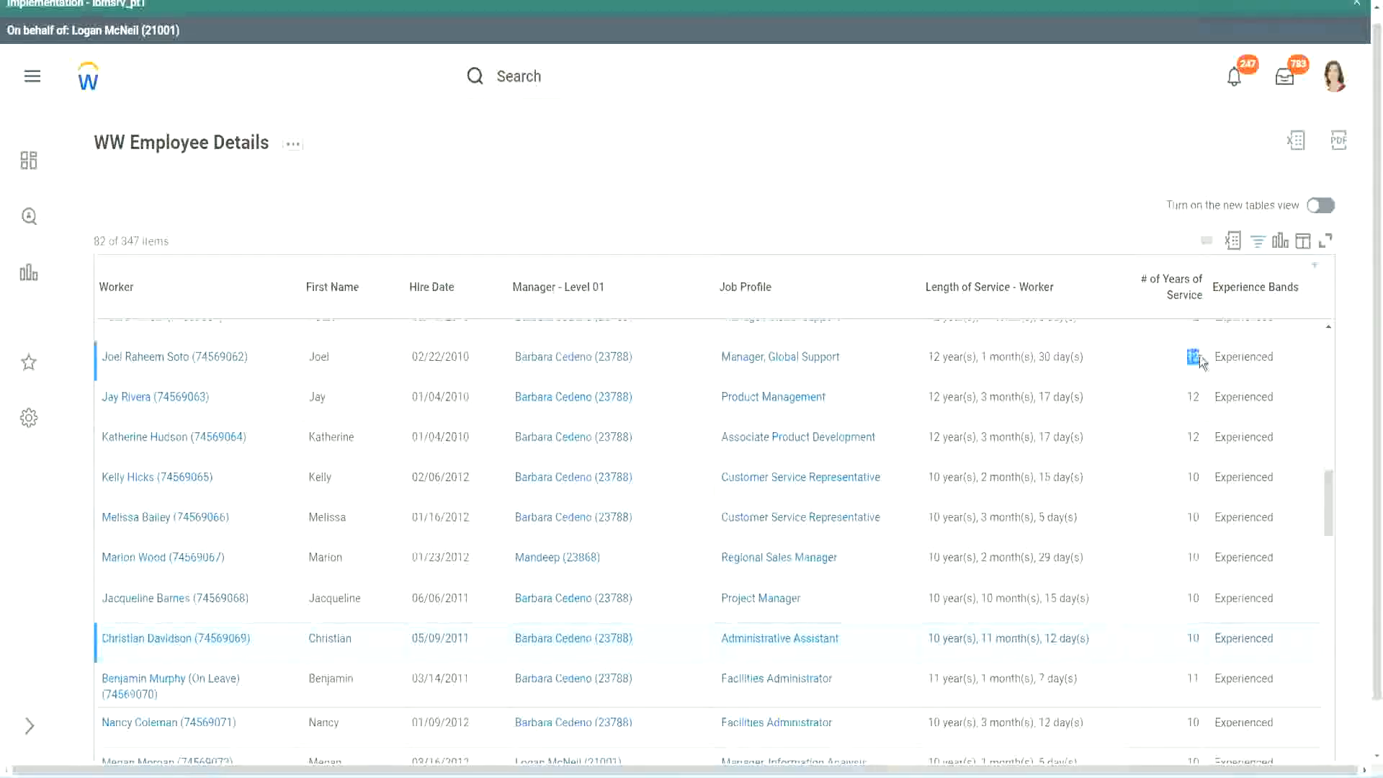
{"action": "left_click_drag", "start_coordinate": [928, 356], "coordinate": [1105, 356]}
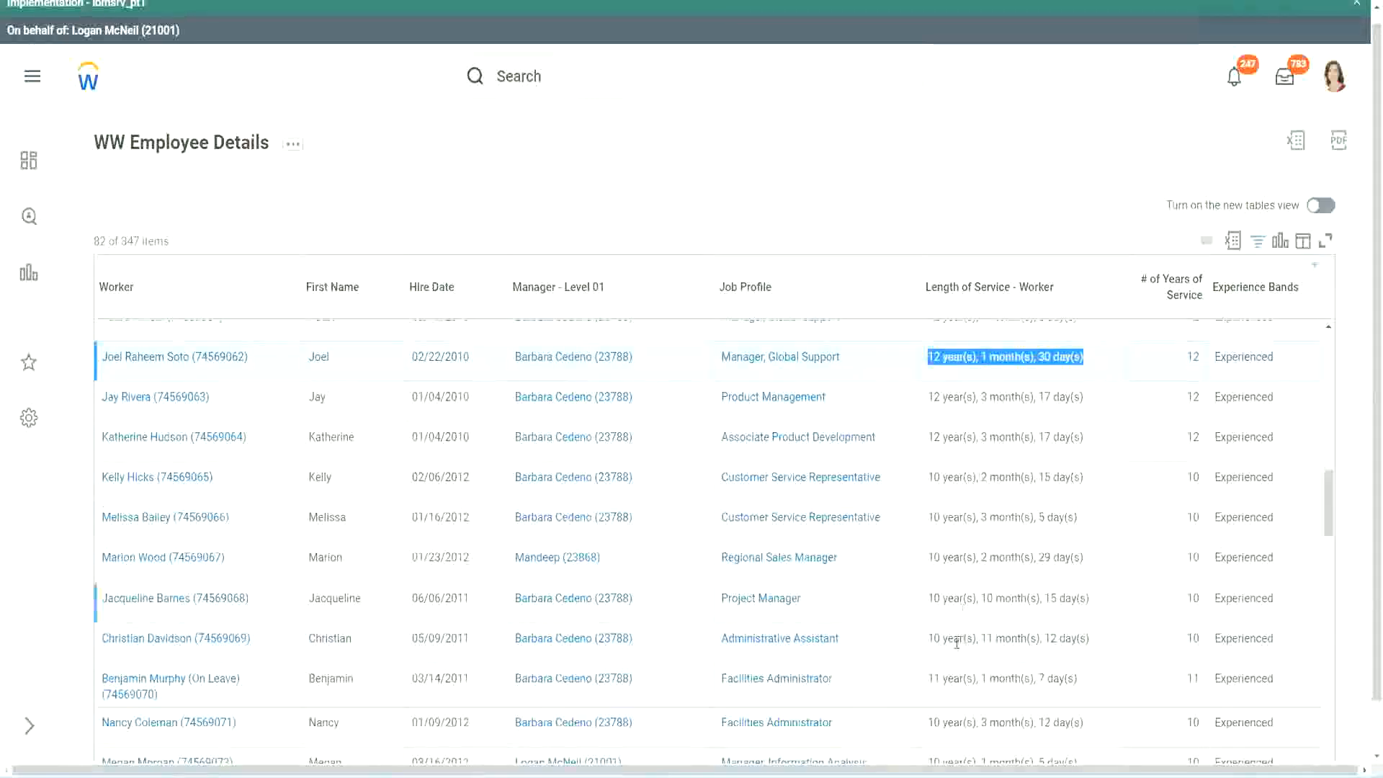
{"action": "left_click", "coordinate": [1073, 637]}
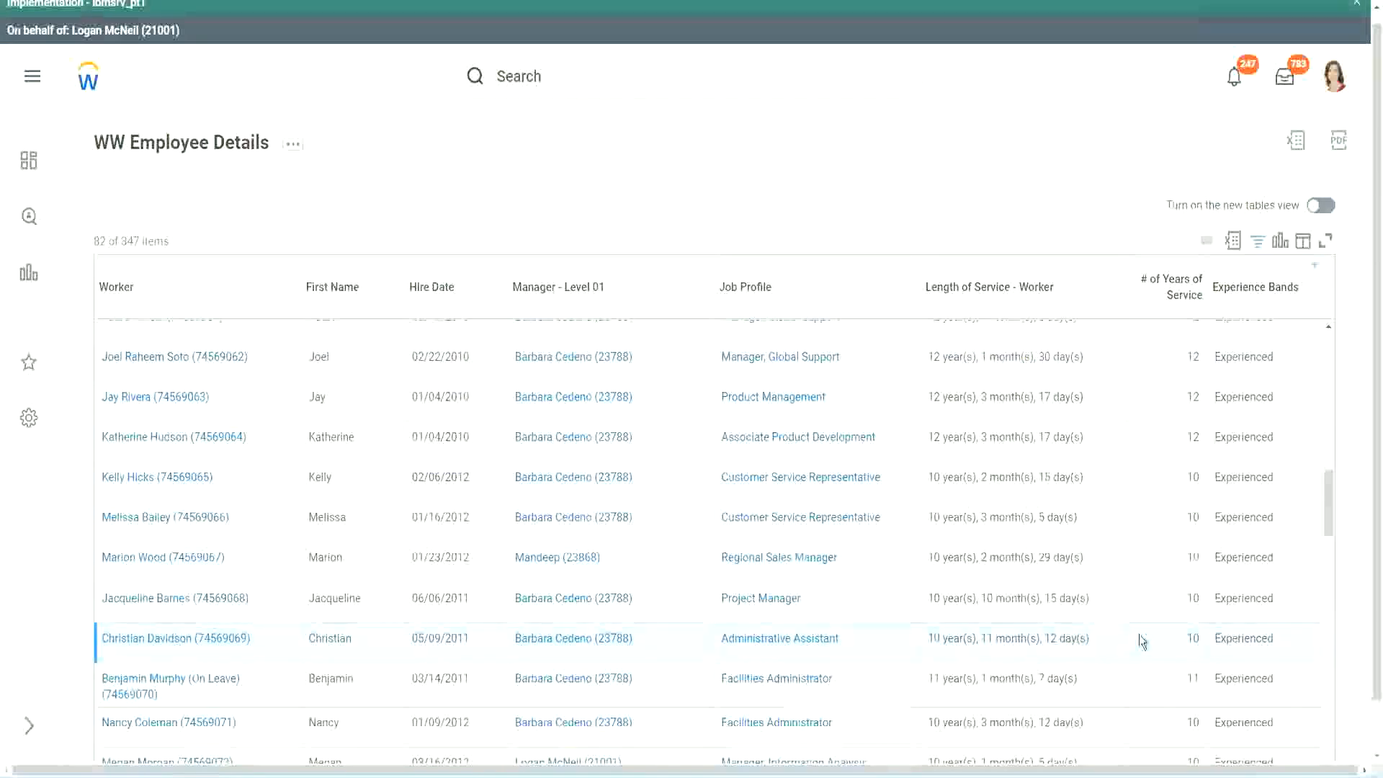
{"action": "double_click", "coordinate": [1189, 637]}
{"action": "left_click", "coordinate": [1143, 642]}
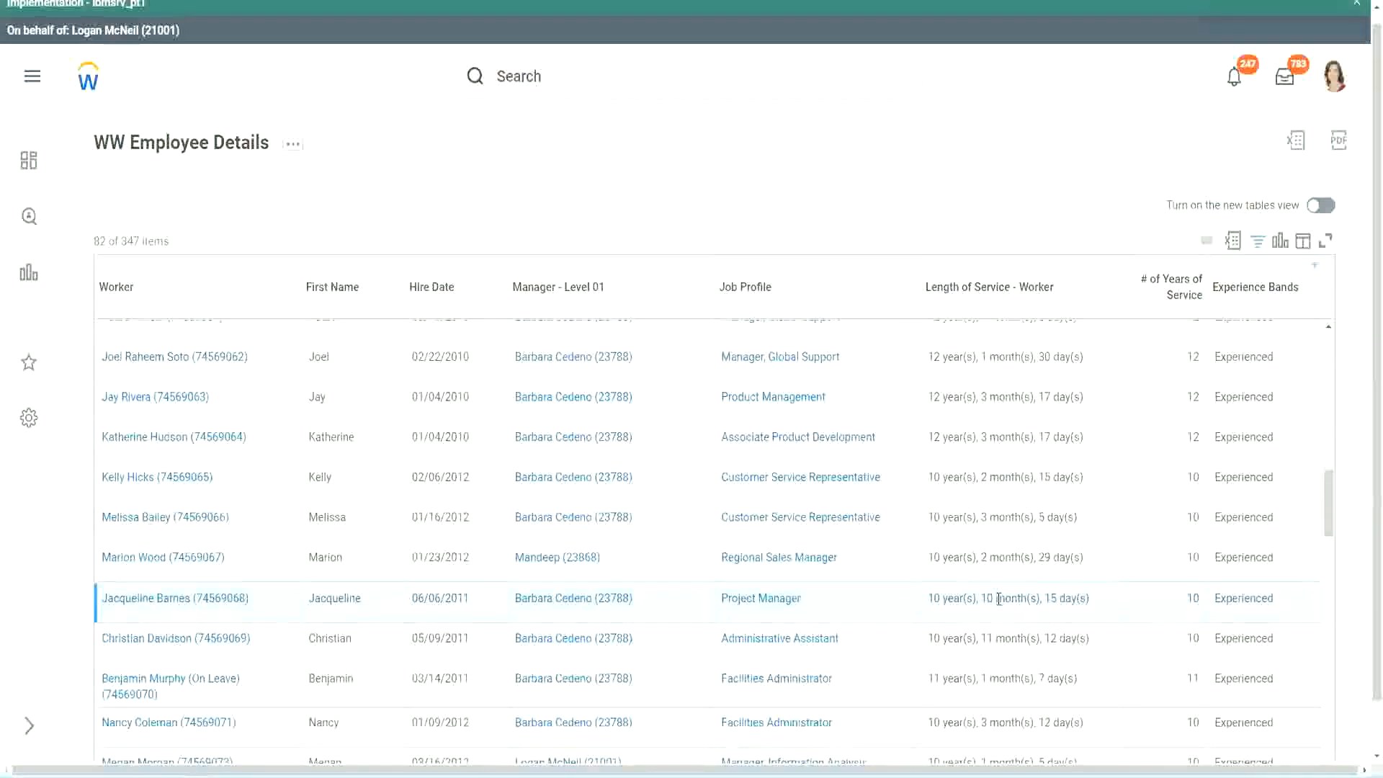
{"action": "left_click_drag", "start_coordinate": [982, 600], "coordinate": [1034, 598]}
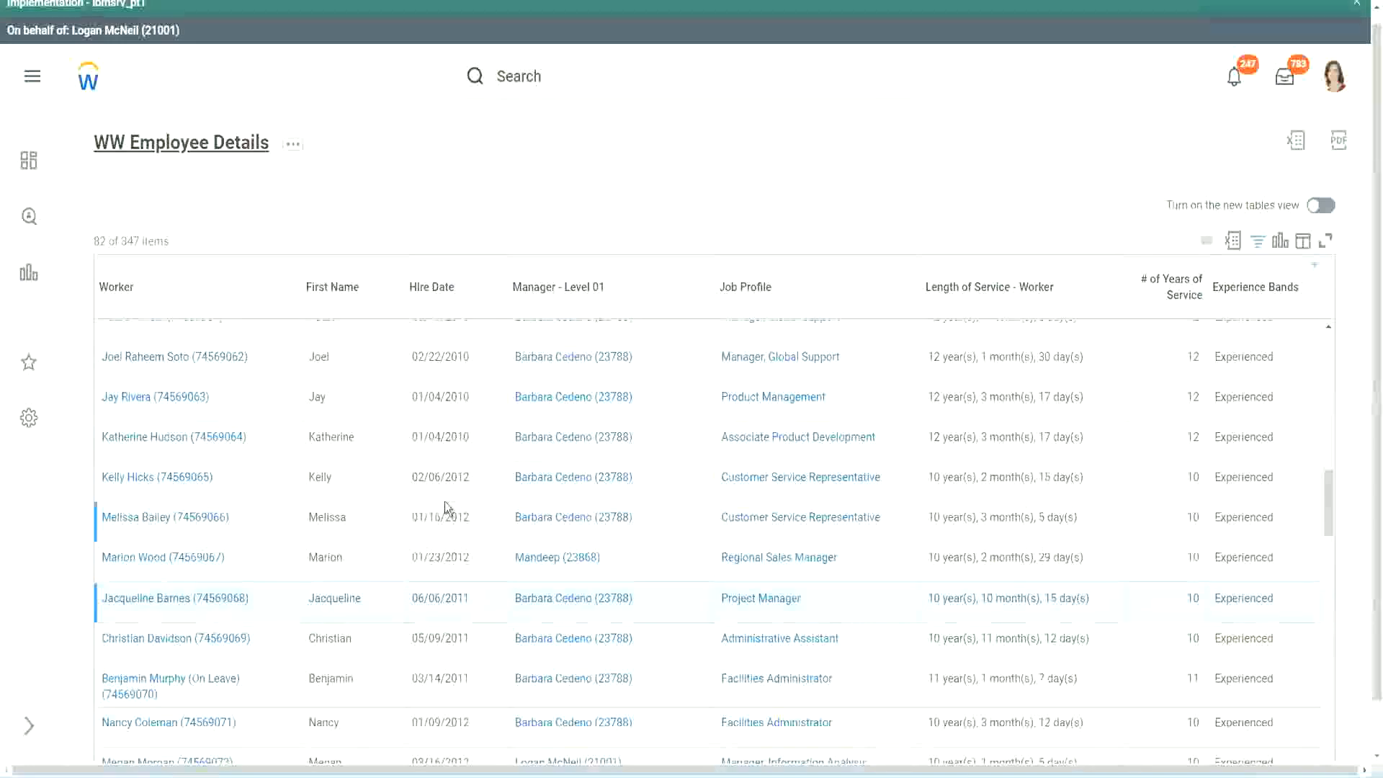
Open the calculated field behind the Experience Bands column in a new tab and review its conditions and return values
{"action": "scroll", "coordinate": [451, 501], "scroll_direction": "down", "scroll_amount": 5}
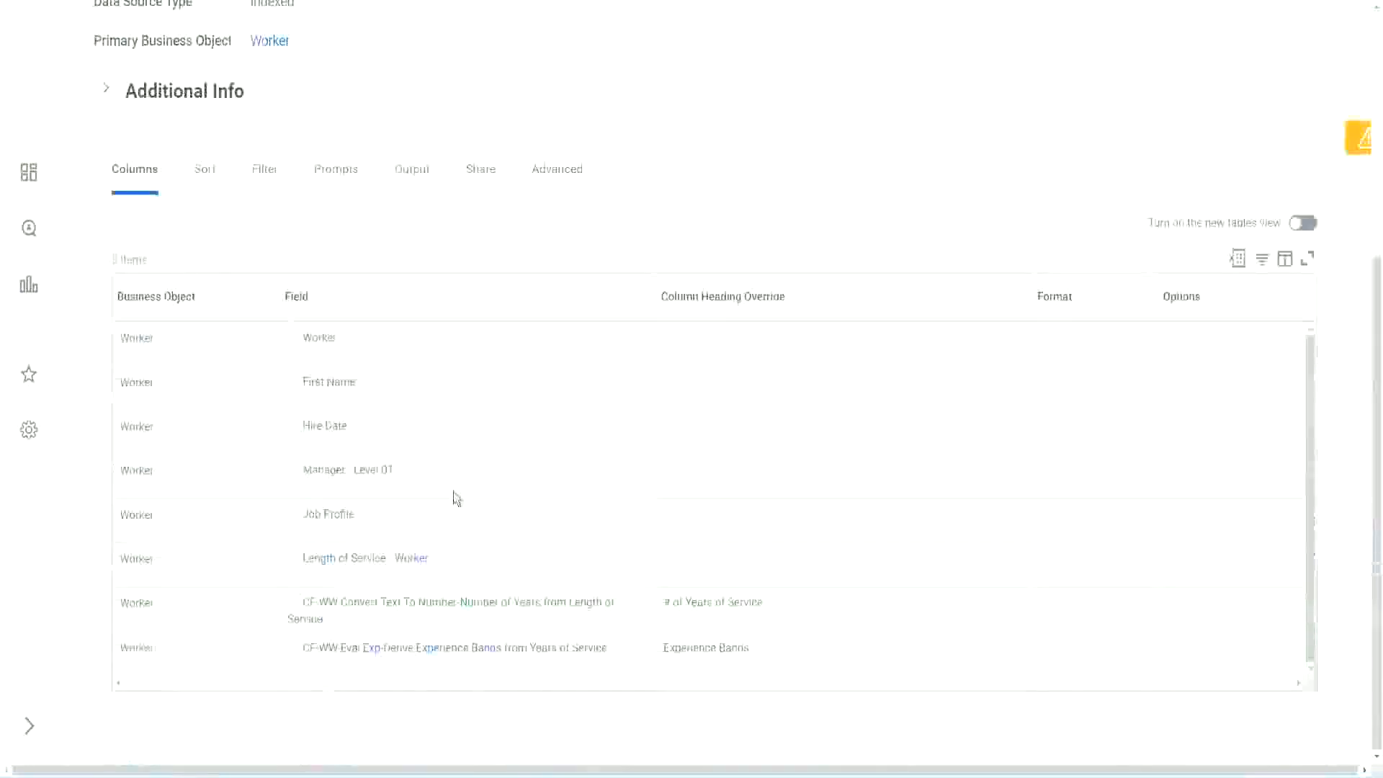
{"action": "right_click", "coordinate": [376, 655]}
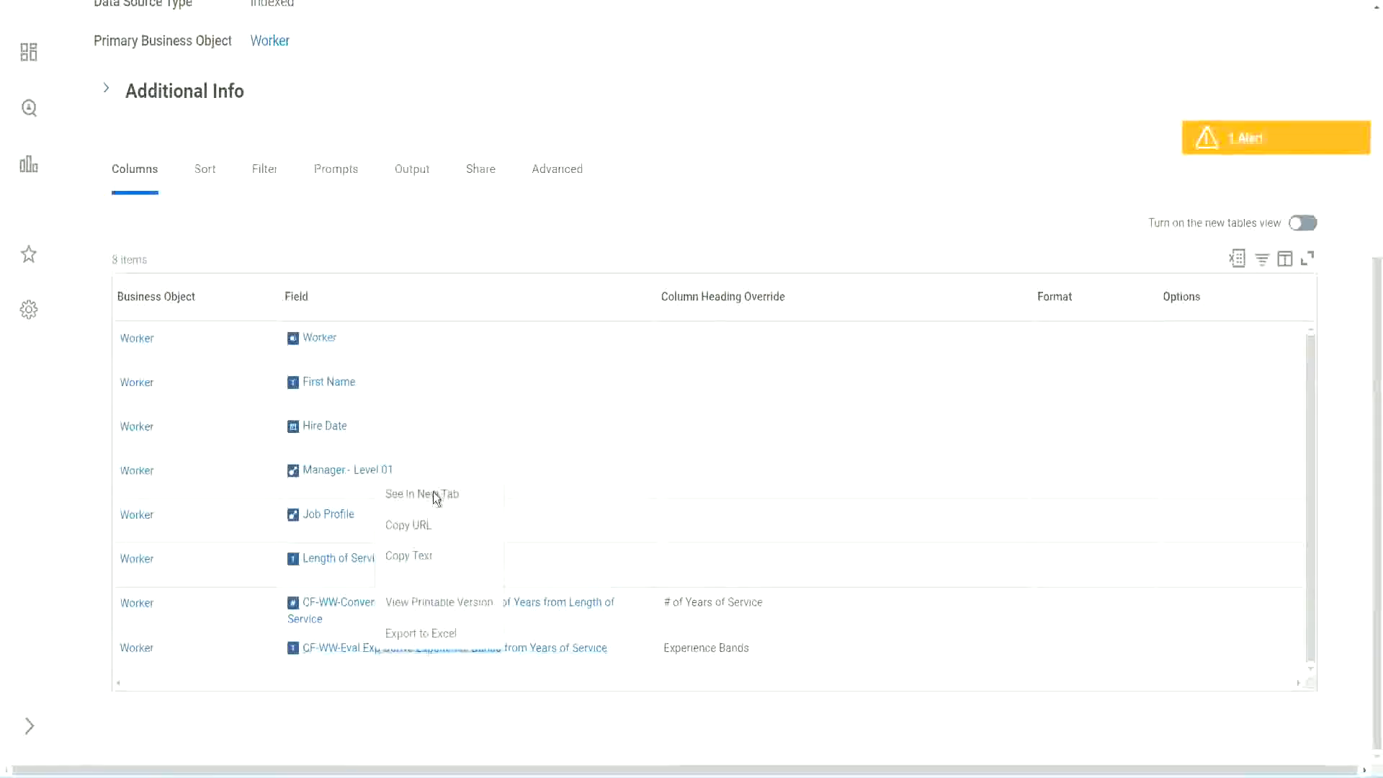
{"action": "left_click", "coordinate": [435, 494]}
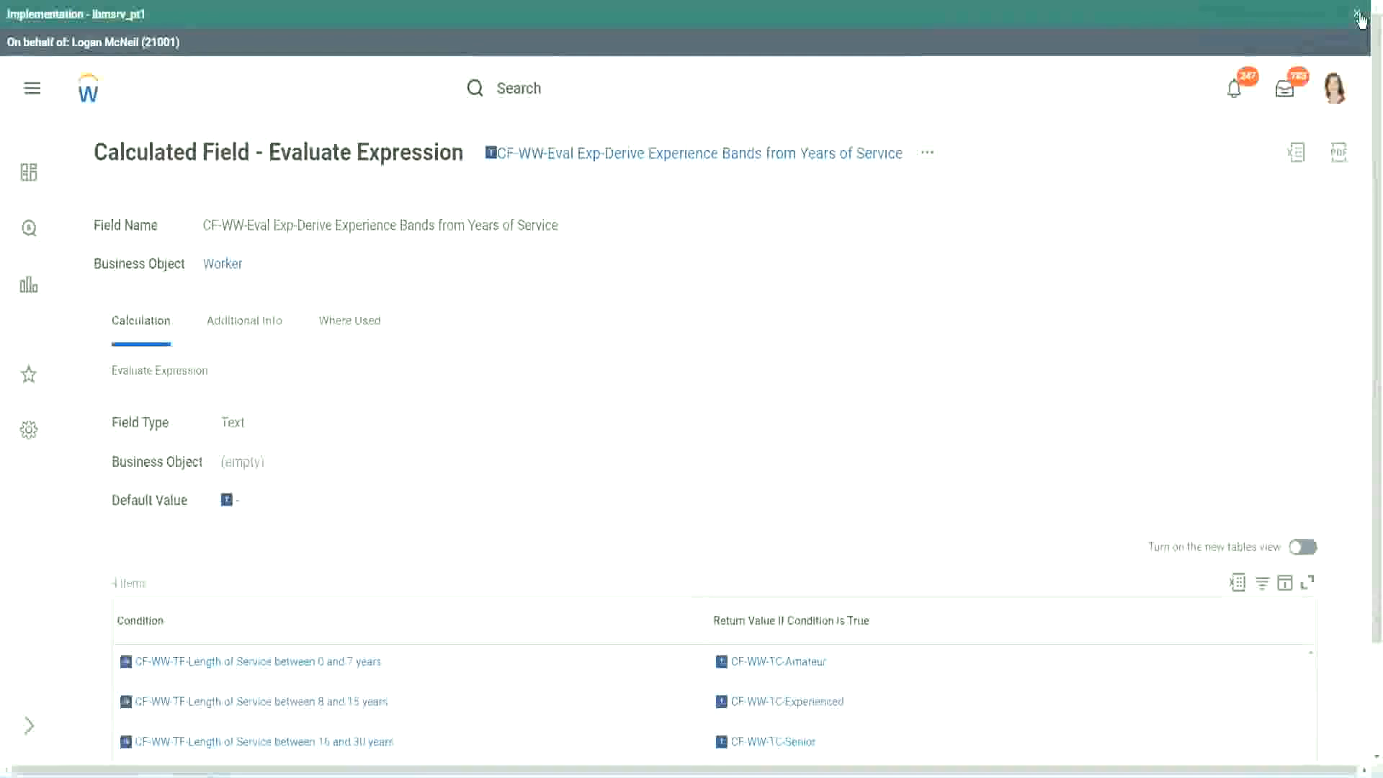
{"action": "left_click", "coordinate": [1358, 15]}
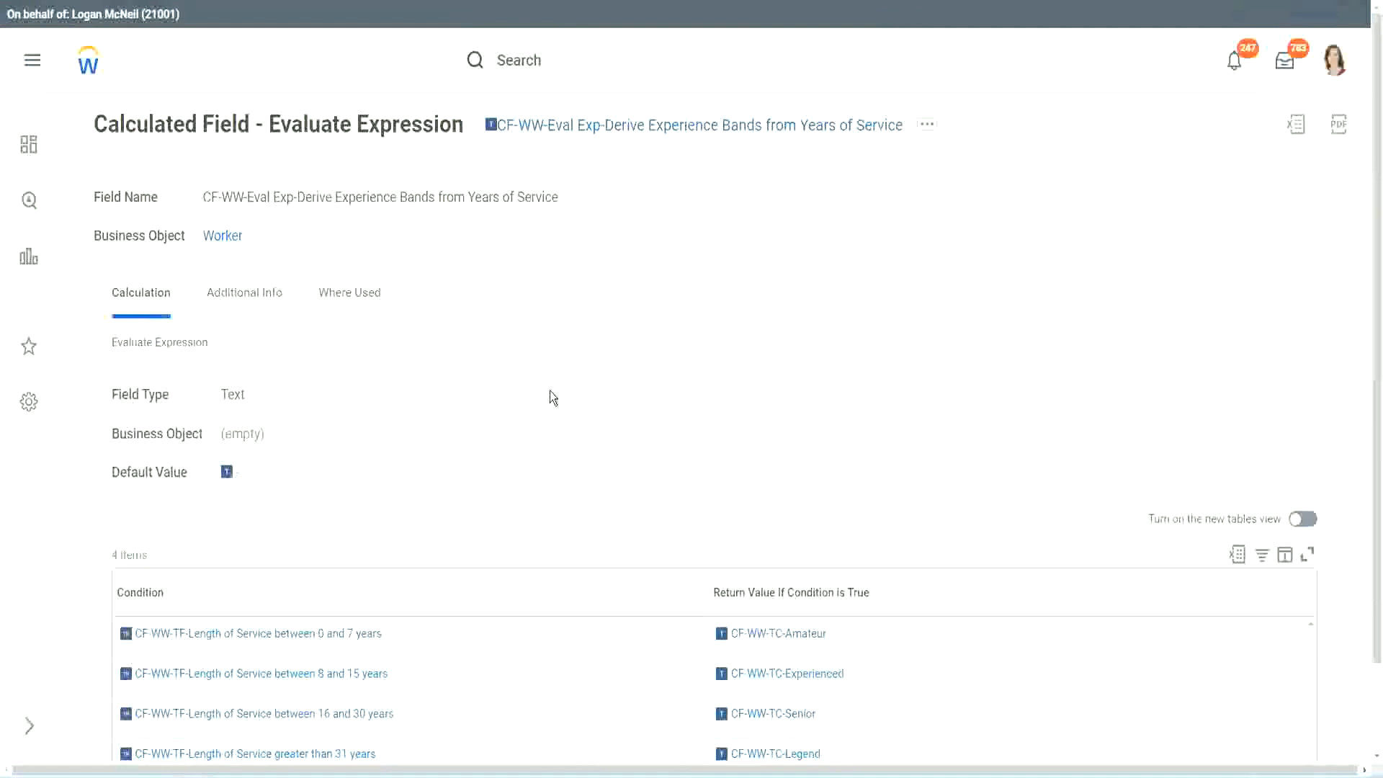
{"action": "scroll", "coordinate": [577, 384], "scroll_direction": "down", "scroll_amount": 1}
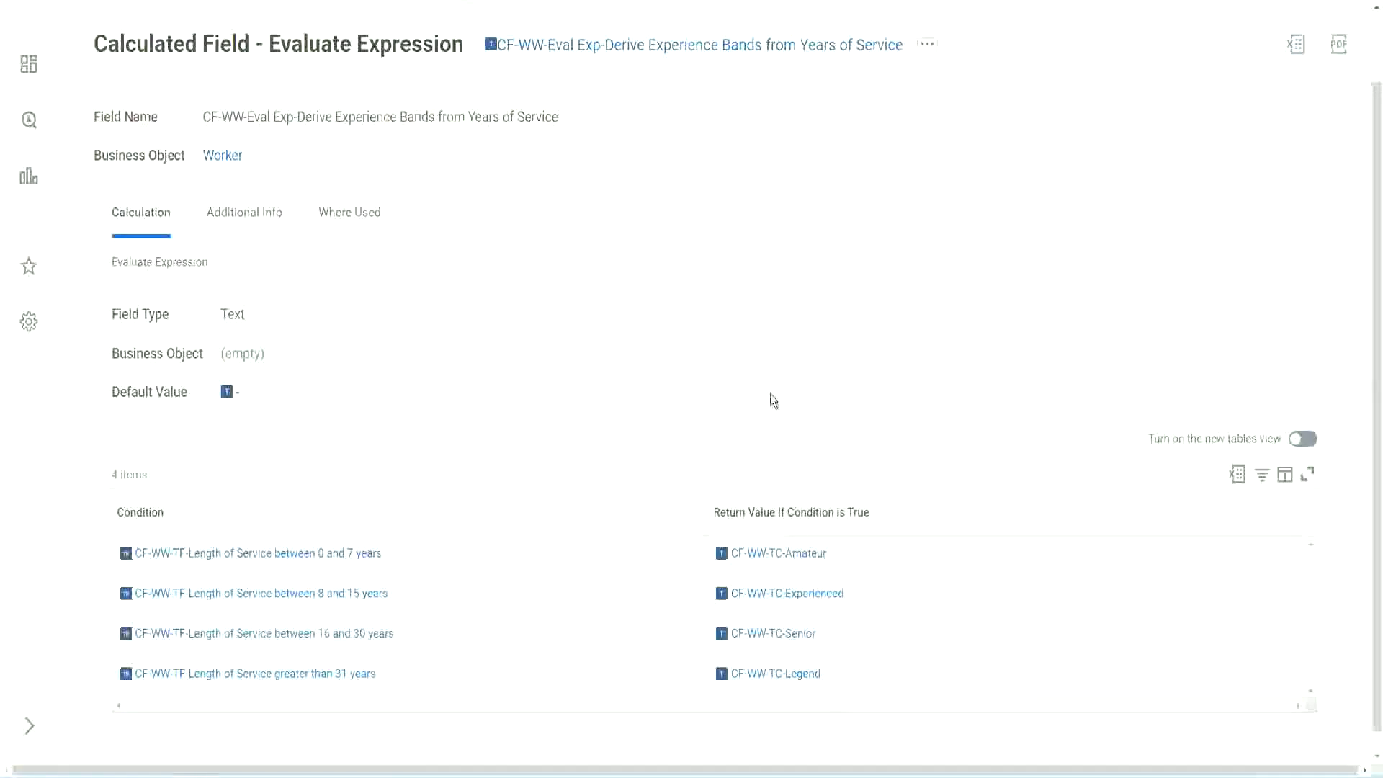
{"action": "left_click", "coordinate": [627, 508]}
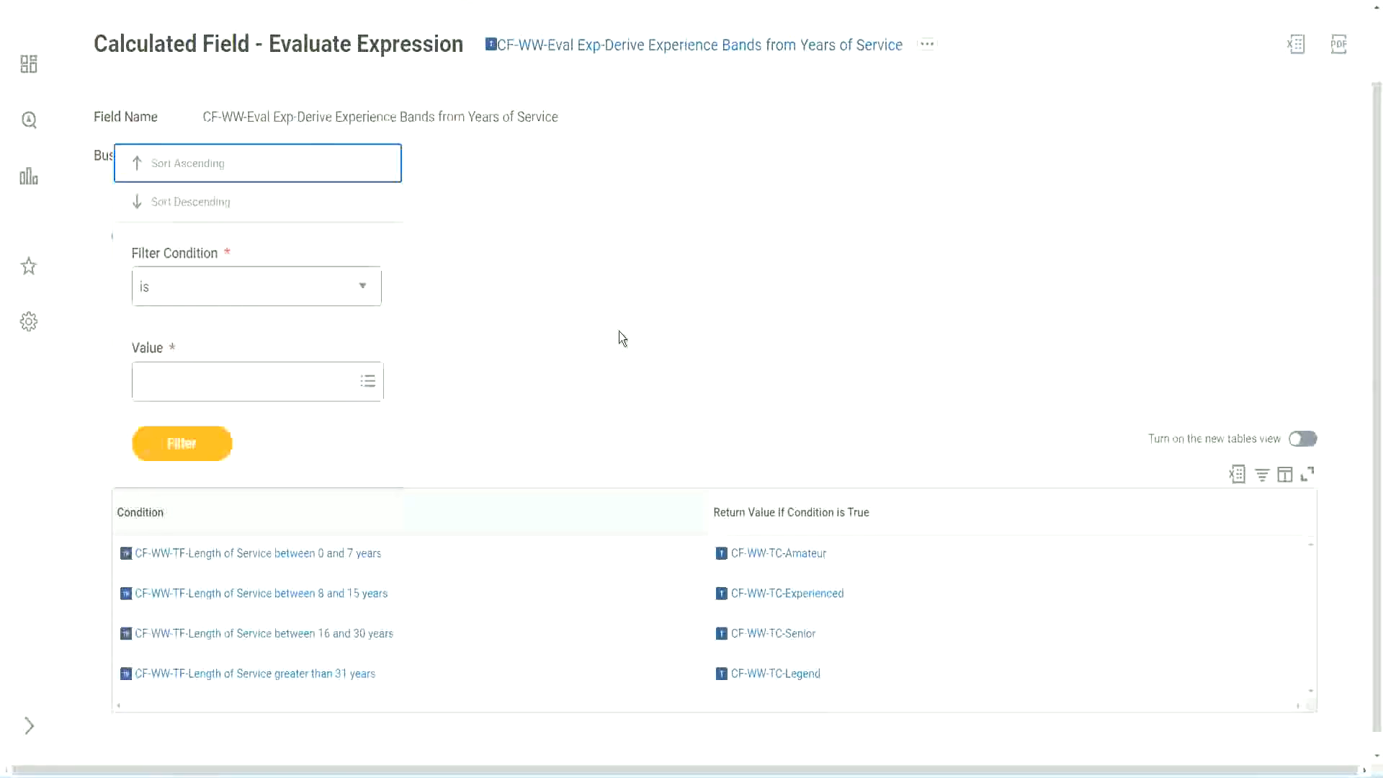
{"action": "left_click", "coordinate": [617, 331]}
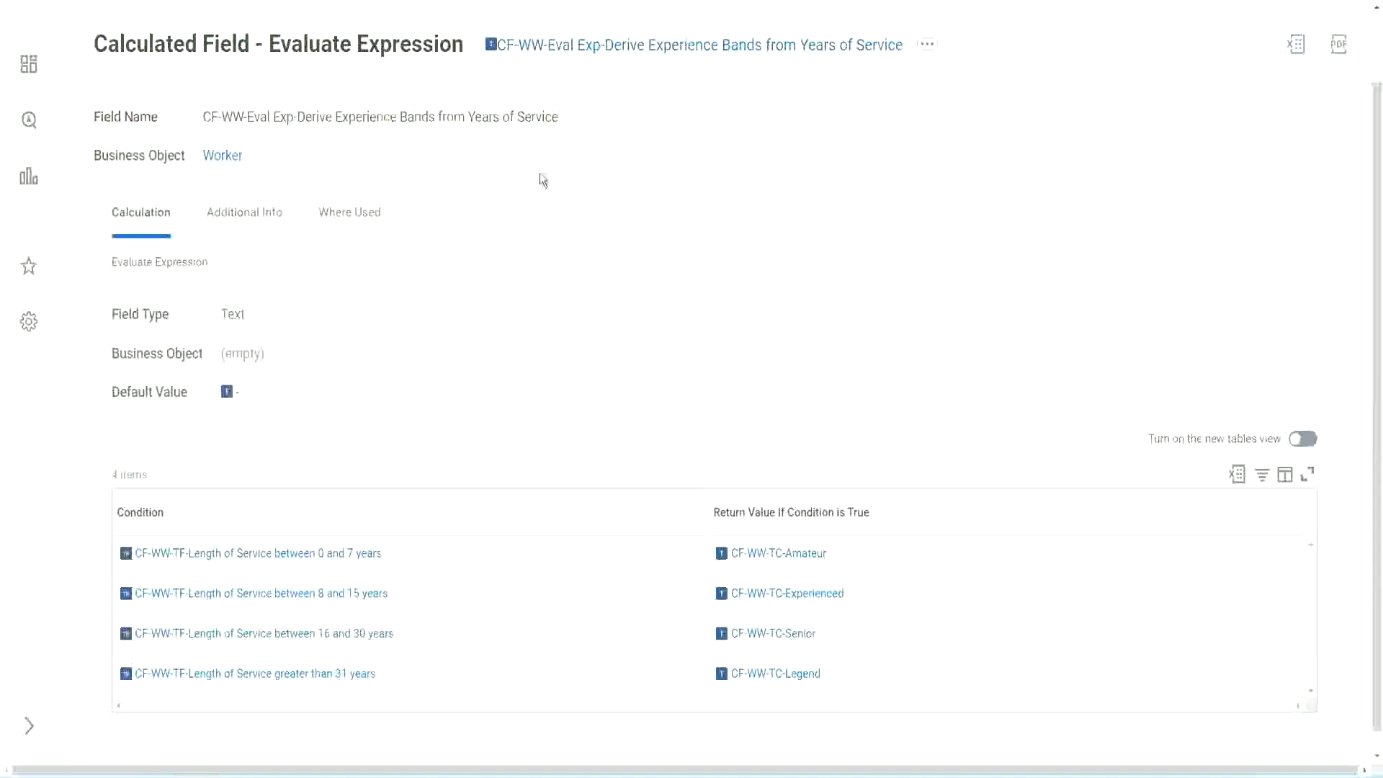
Copy the name of the CF-WW-Eval Exp-Derive Experience Bands from Years of Service calculated field
{"action": "right_click", "coordinate": [613, 52]}
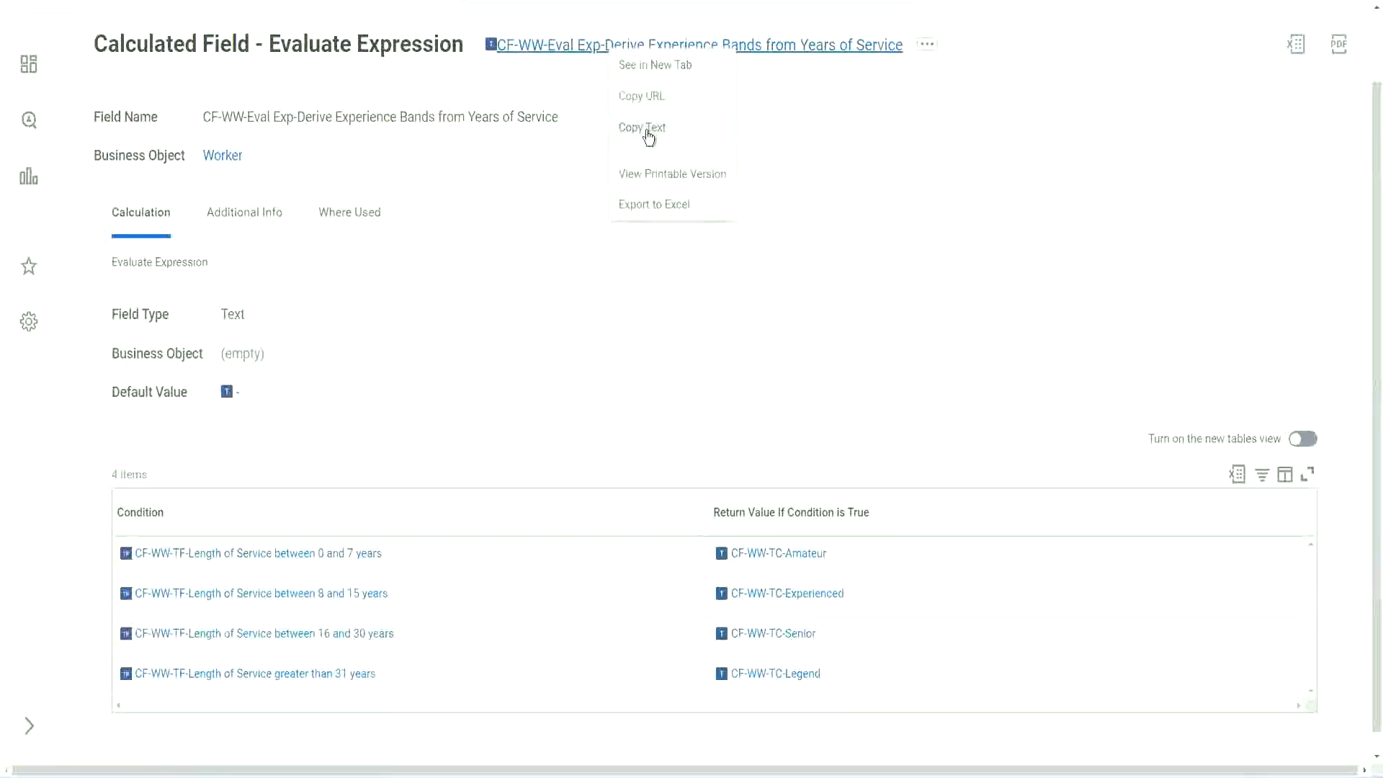
{"action": "left_click", "coordinate": [648, 130]}
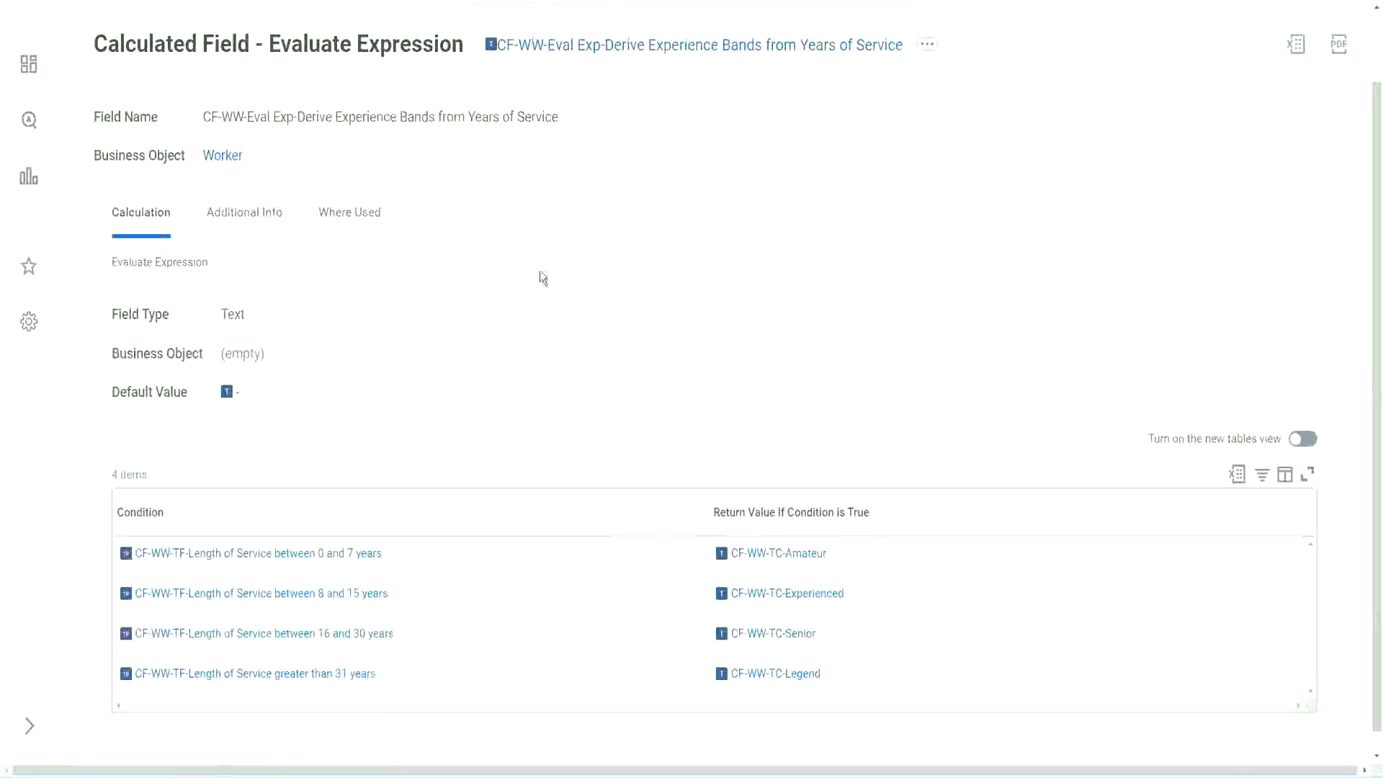
{"action": "scroll", "coordinate": [539, 282], "scroll_direction": "up", "scroll_amount": 2}
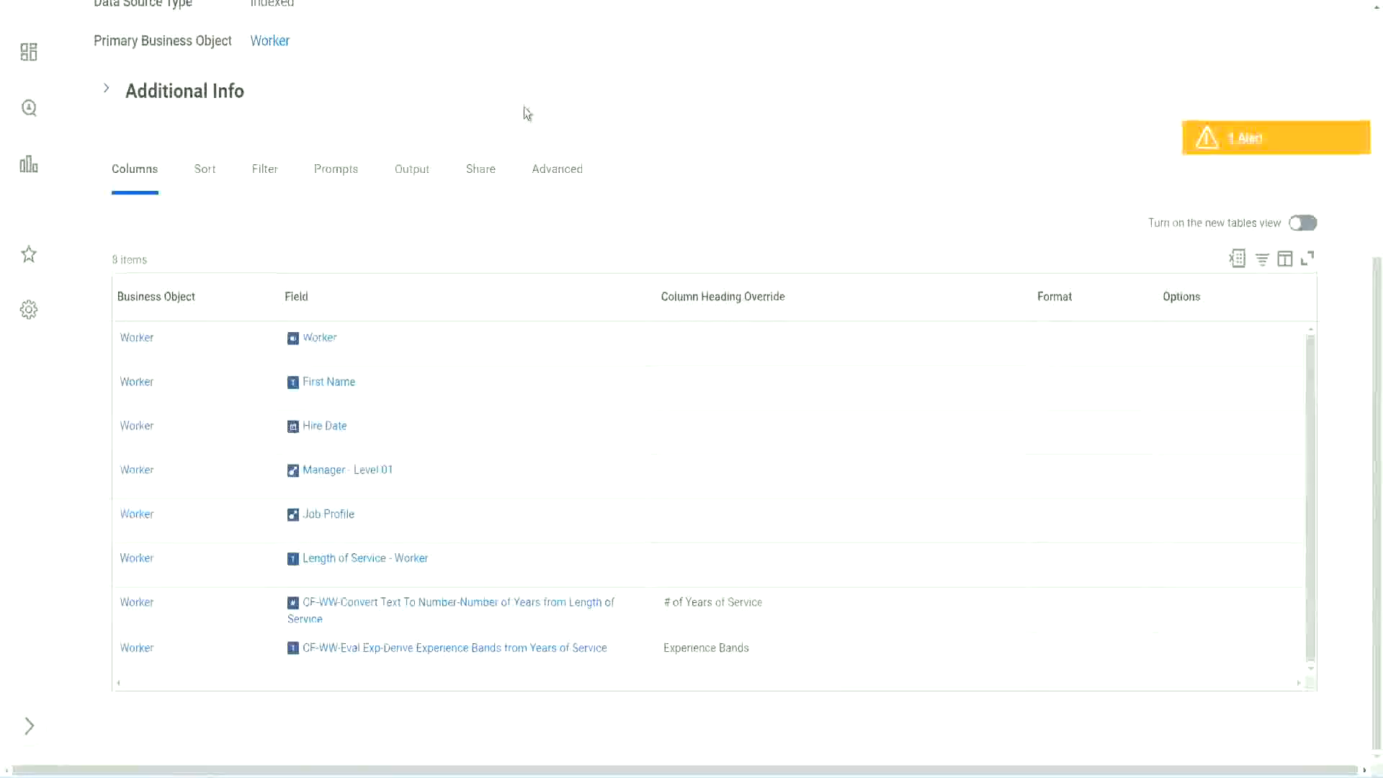
Return to the report definition, search for "create cal field" and open the Create Calculated Field task
{"action": "scroll", "coordinate": [524, 107], "scroll_direction": "up", "scroll_amount": 5}
{"action": "left_click", "coordinate": [562, 86]}
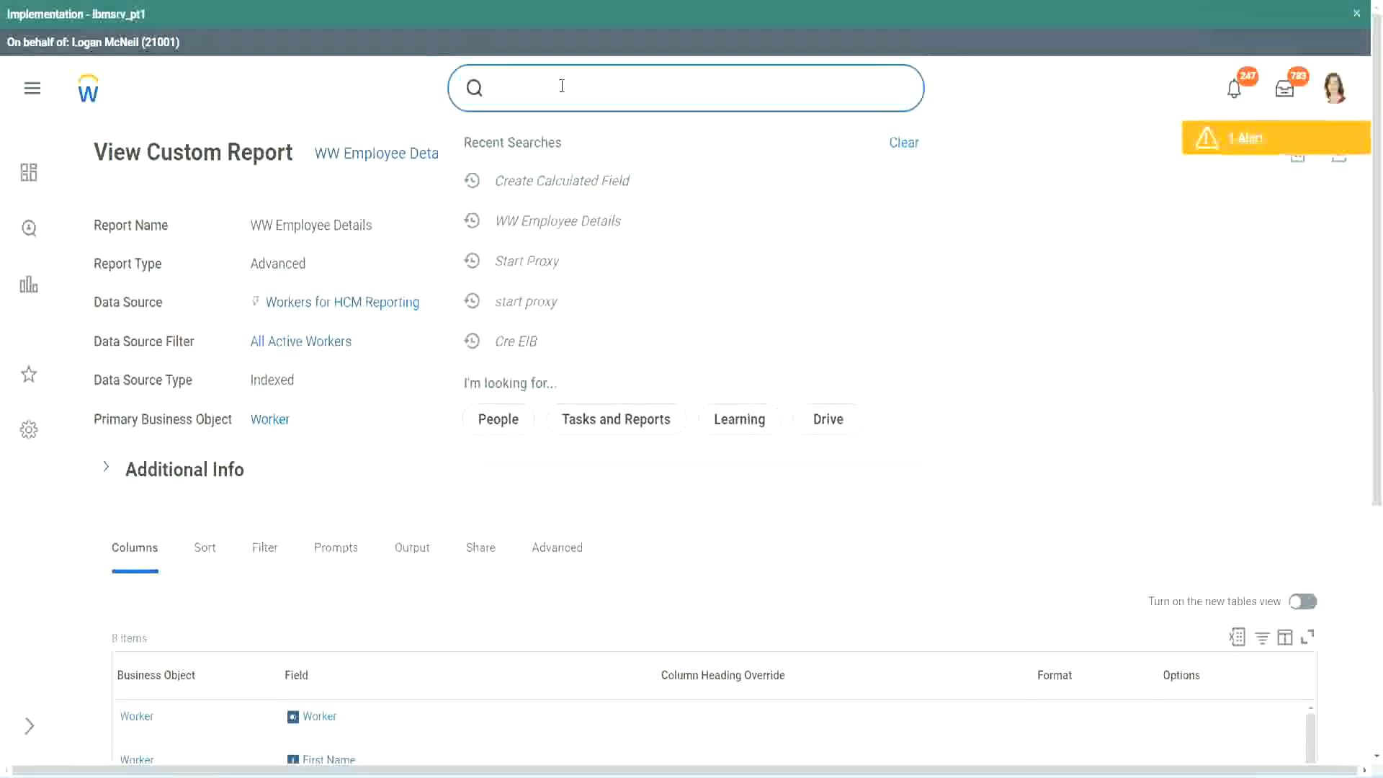
{"action": "type", "text": "create cal field"}
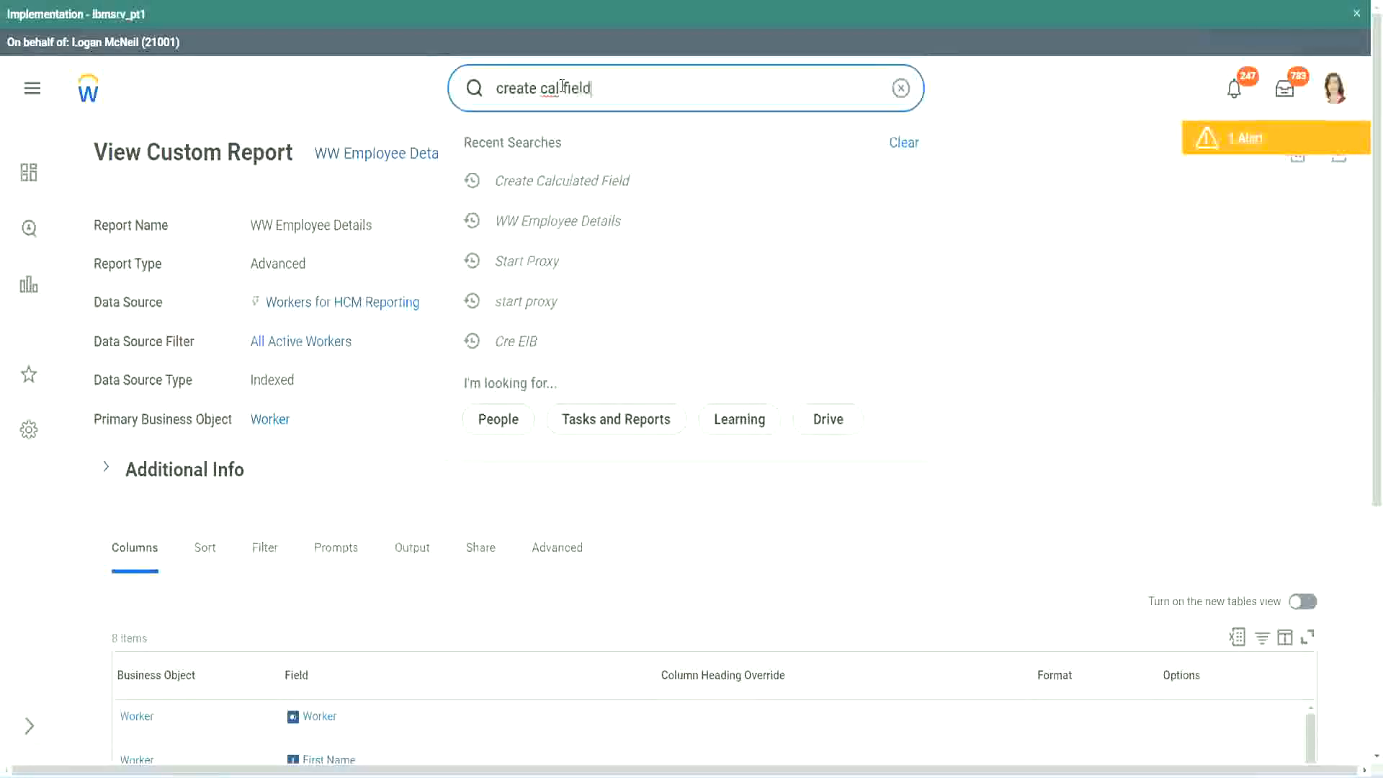
{"action": "left_click", "coordinate": [577, 149]}
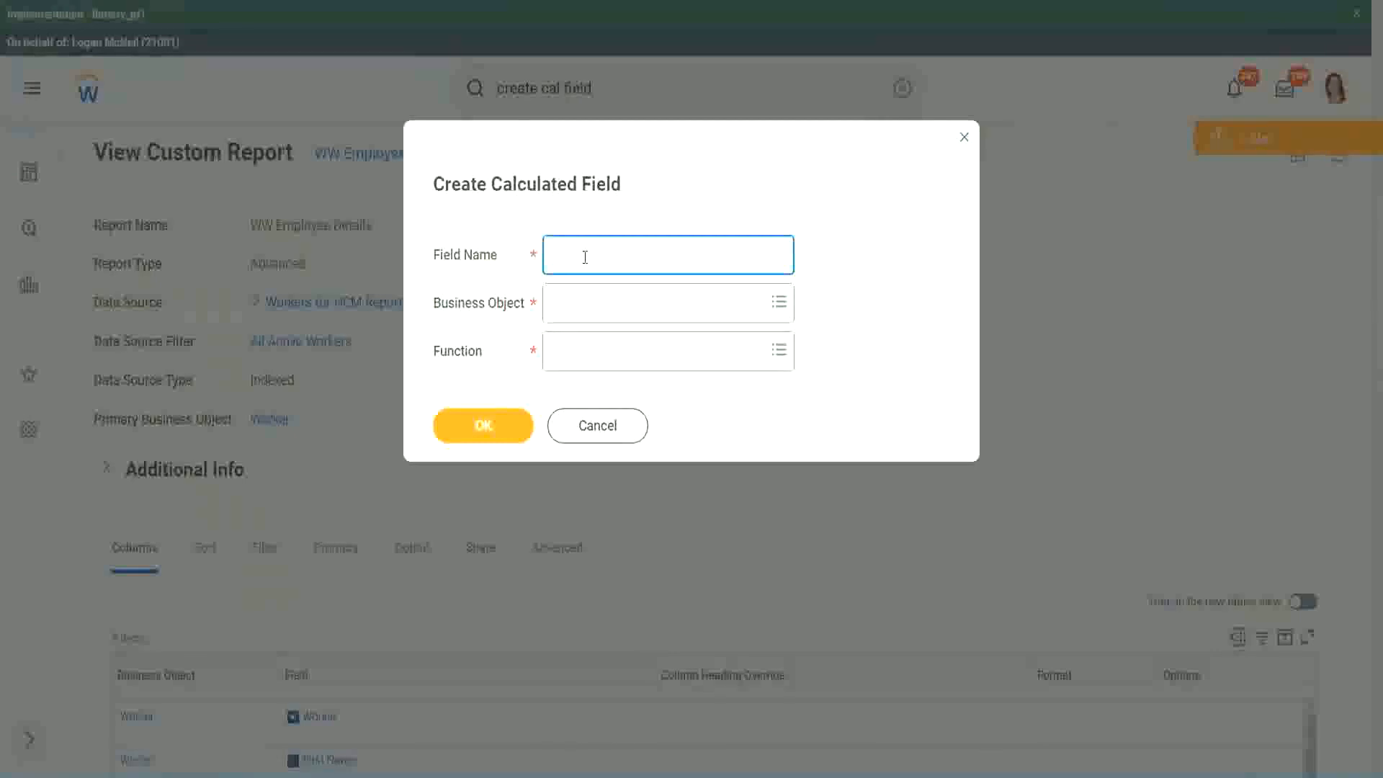
Paste the copied name as the new calculated field's name and insert "Bands" after "Eval Exp"
{"action": "key", "text": "ctrl+v"}
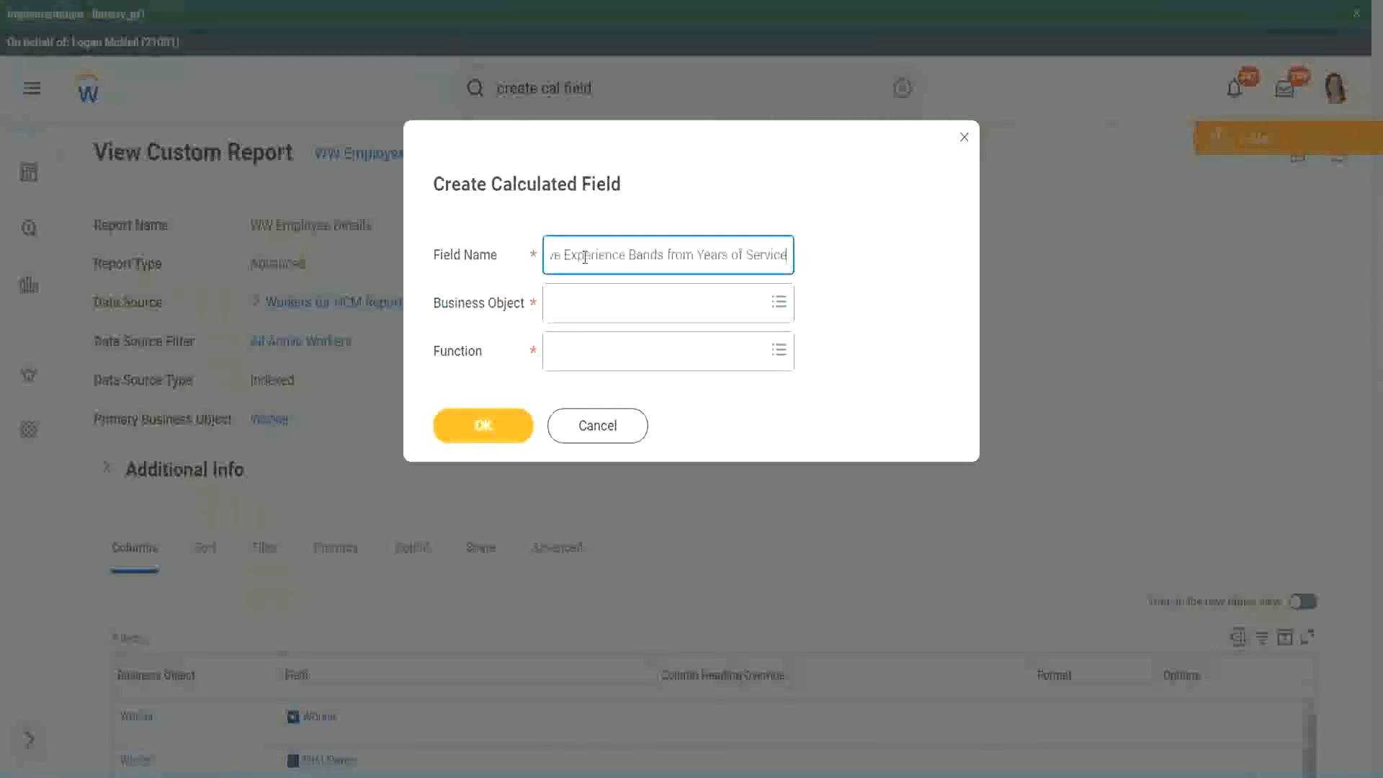
{"action": "left_click_drag", "start_coordinate": [624, 254], "coordinate": [503, 231]}
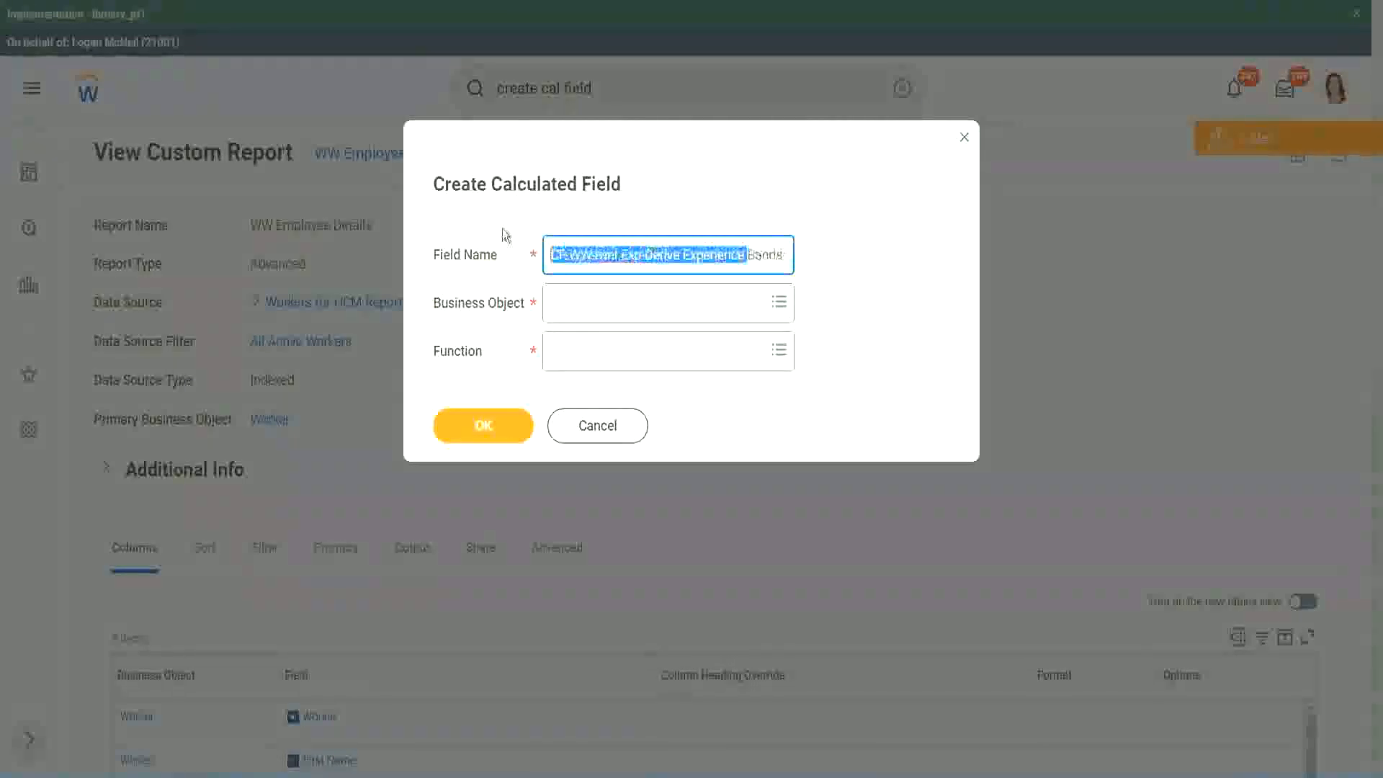
{"action": "left_click", "coordinate": [612, 252]}
{"action": "double_click", "coordinate": [631, 257]}
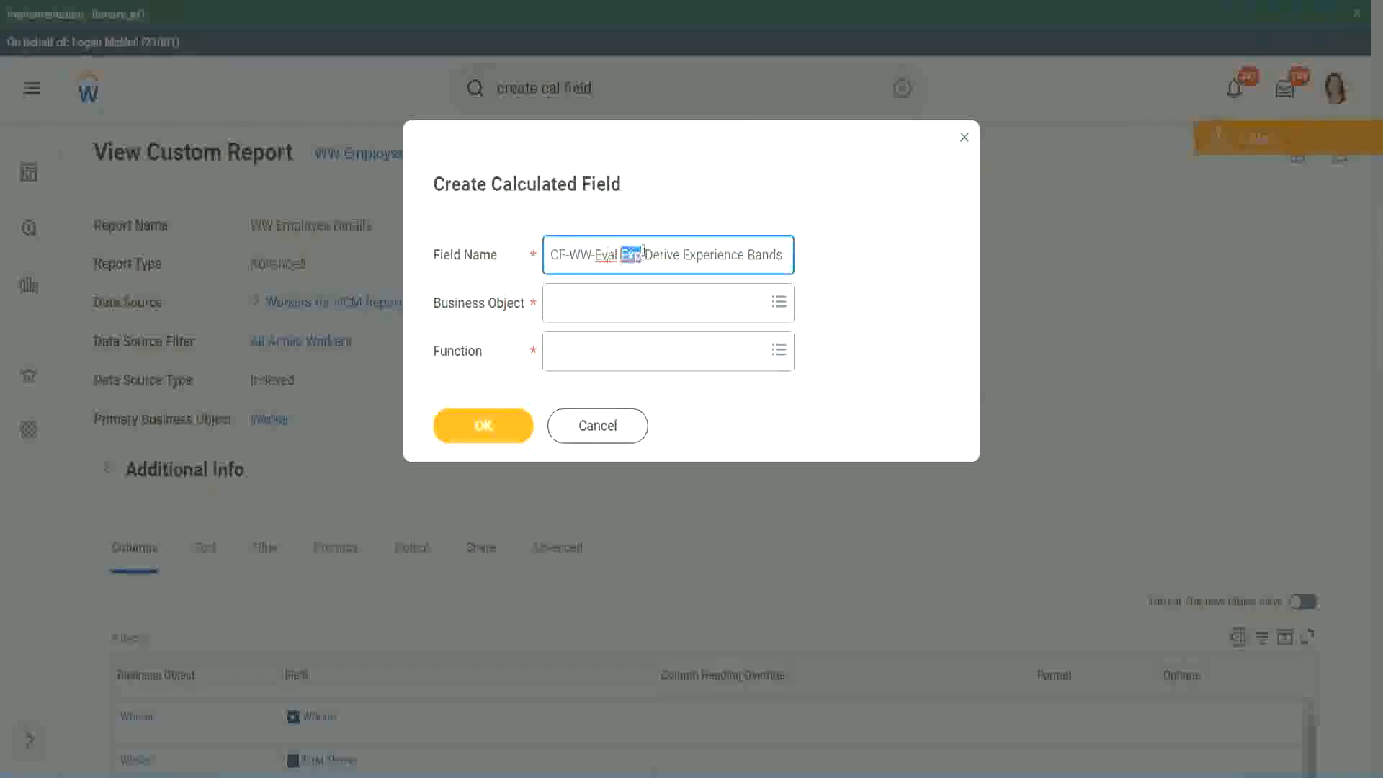
{"action": "left_click", "coordinate": [641, 256]}
{"action": "type", "text": "bands"}
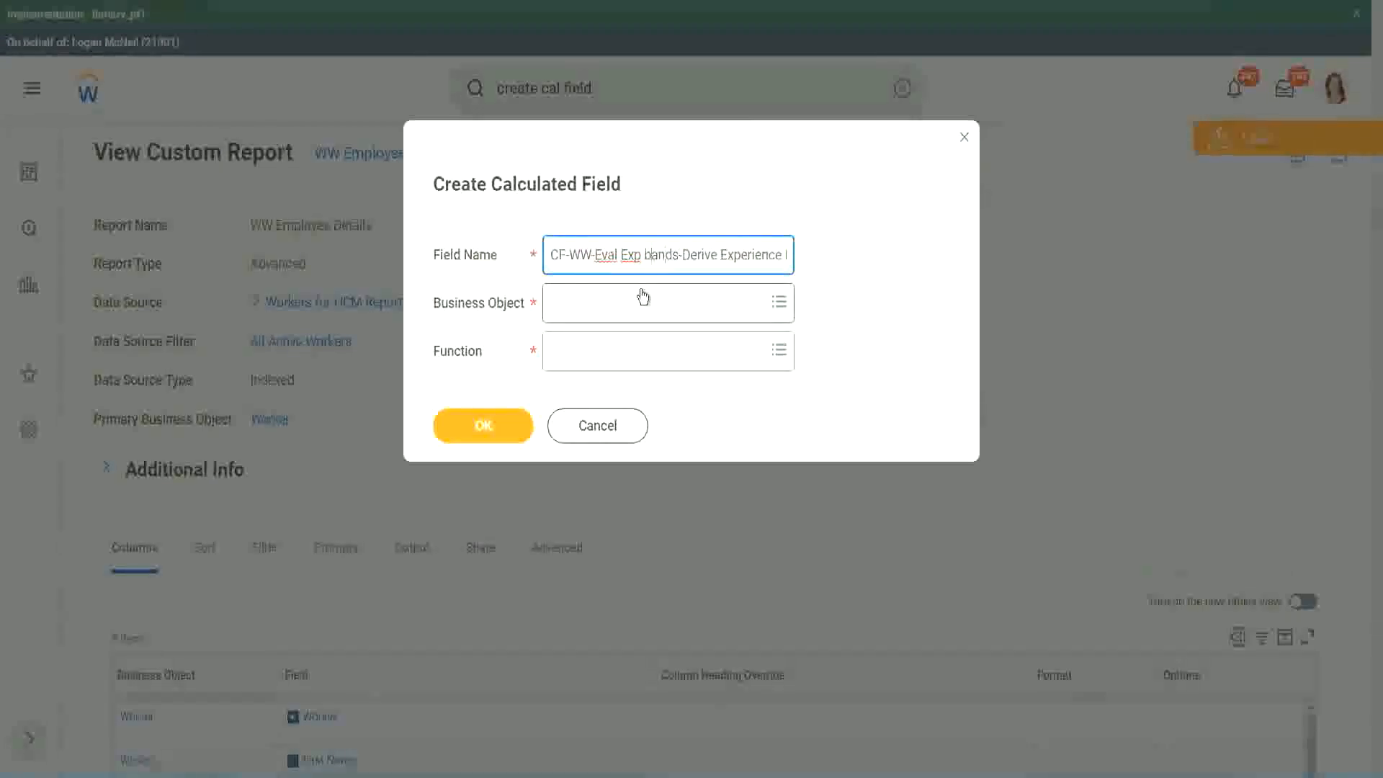
{"action": "key", "text": "Left"}
{"action": "key", "text": "Left"}
{"action": "key", "text": "Left"}
{"action": "key", "text": "Left"}
{"action": "key", "text": "BackSpace"}
{"action": "type", "text": "B"}
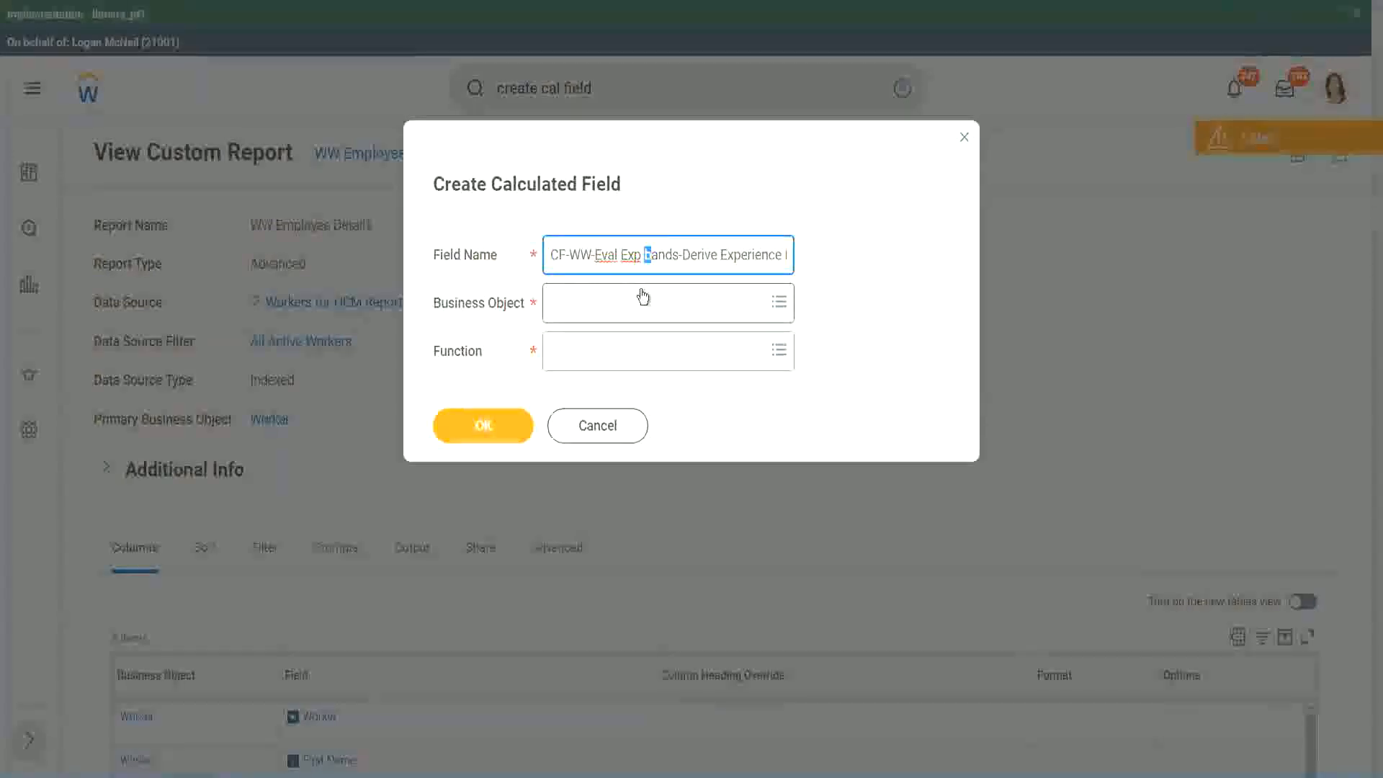
{"action": "key", "text": "Right"}
{"action": "key", "text": "Right"}
{"action": "key", "text": "Right"}
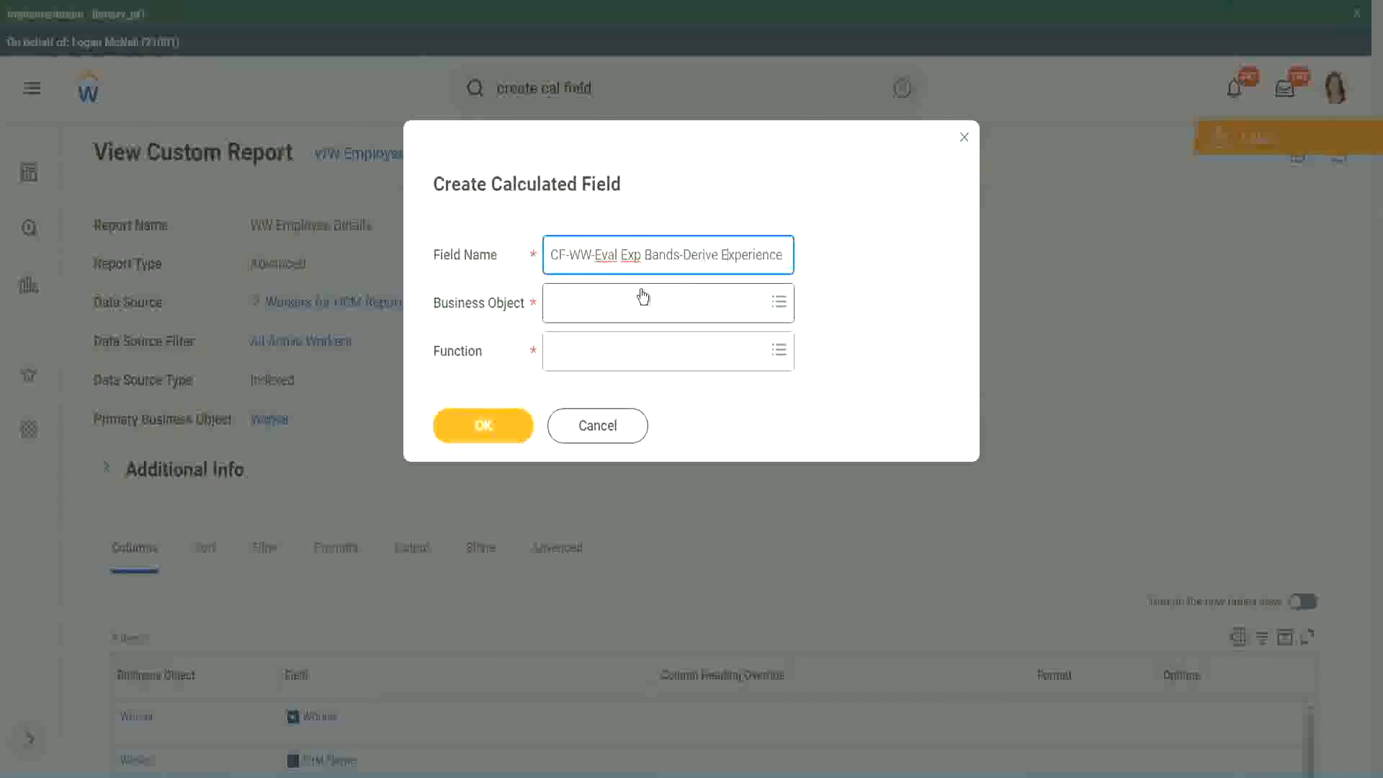
Replace "Derive" with "Determine" in the new calculated field's name
{"action": "key", "text": "End"}
{"action": "type", "text": "Bands from Years of"}
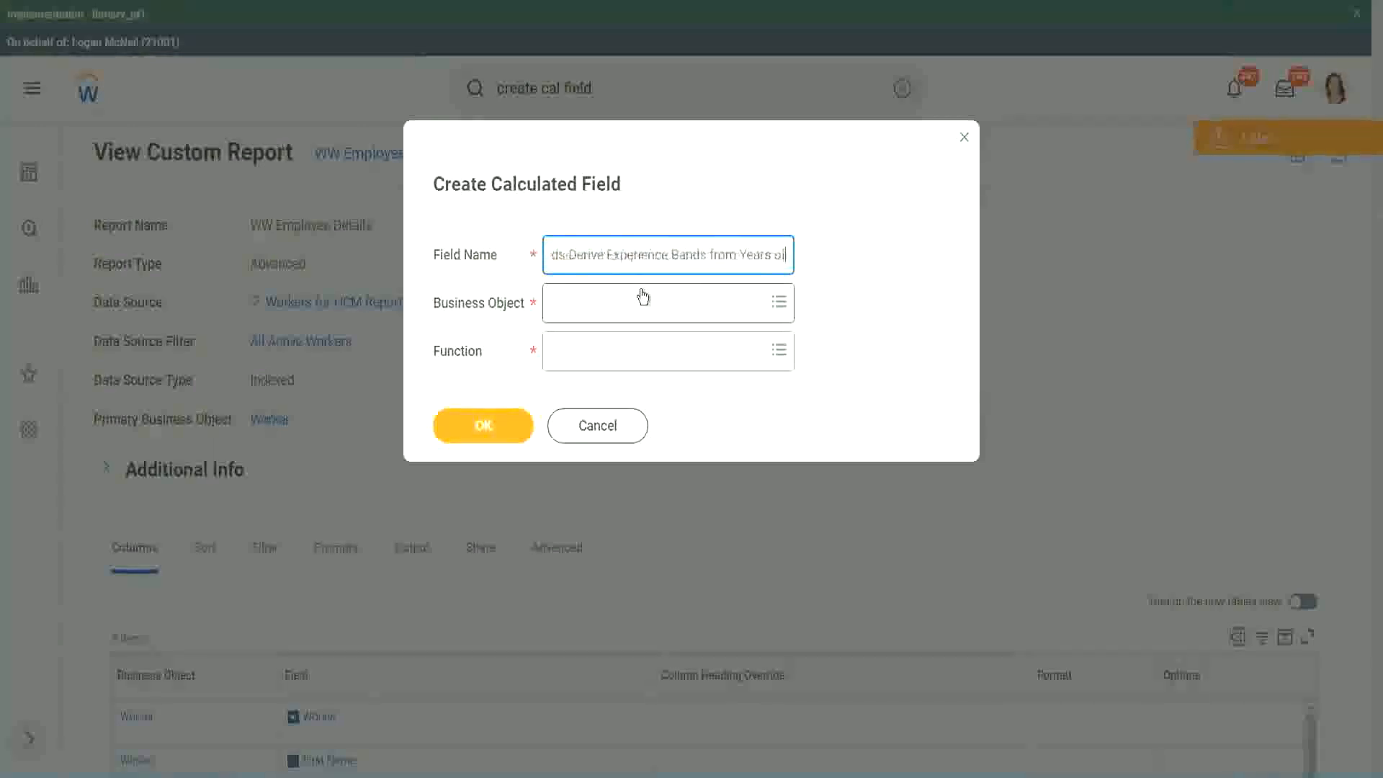
{"action": "key", "text": "Left"}
{"action": "key", "text": "Left"}
{"action": "key", "text": "Left"}
{"action": "key", "text": "Left"}
{"action": "key", "text": "Left"}
{"action": "key", "text": "Left"}
{"action": "key", "text": "Left"}
{"action": "key", "text": "Left"}
{"action": "key", "text": "Left"}
{"action": "key", "text": "Left"}
{"action": "key", "text": "Left"}
{"action": "key", "text": "Left"}
{"action": "key", "text": "Left"}
{"action": "key", "text": "Left"}
{"action": "key", "text": "Left"}
{"action": "key", "text": "Left"}
{"action": "key", "text": "Left"}
{"action": "key", "text": "Left"}
{"action": "key", "text": "Left"}
{"action": "key", "text": "Left"}
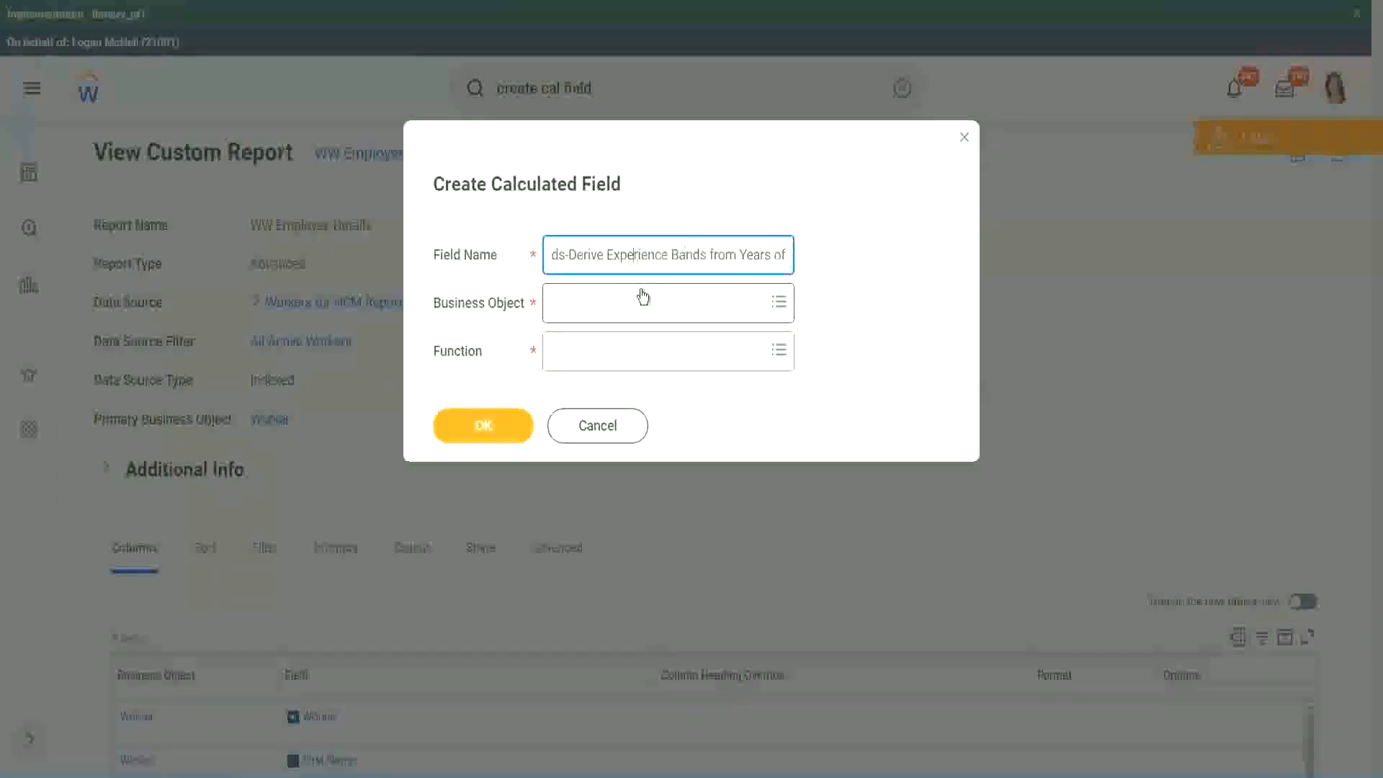
{"action": "key", "text": "shift+Left"}
{"action": "key", "text": "shift+Left"}
{"action": "key", "text": "shift+Left"}
{"action": "key", "text": "shift+Left"}
{"action": "key", "text": "shift+Left"}
{"action": "key", "text": "shift+Left"}
{"action": "type", "text": "Determine"}
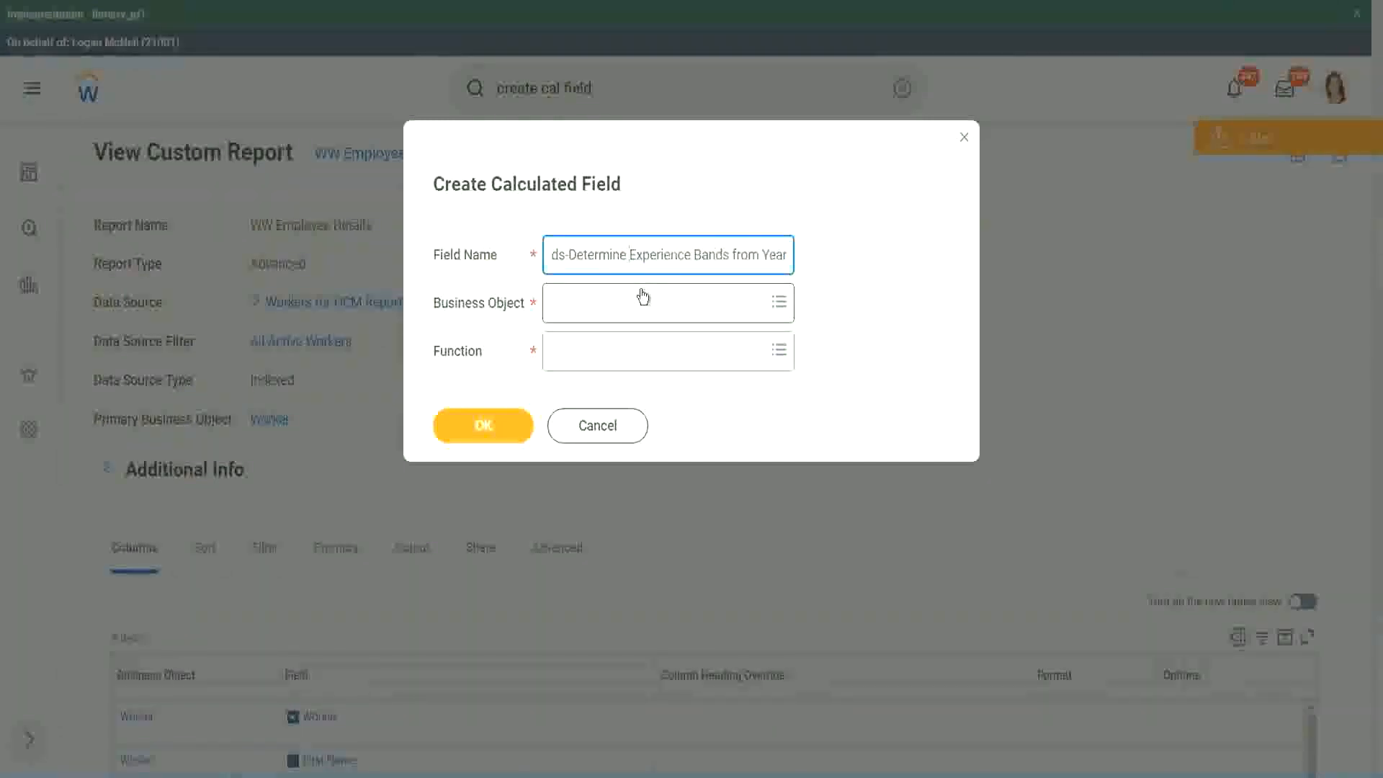
{"action": "key", "text": "End"}
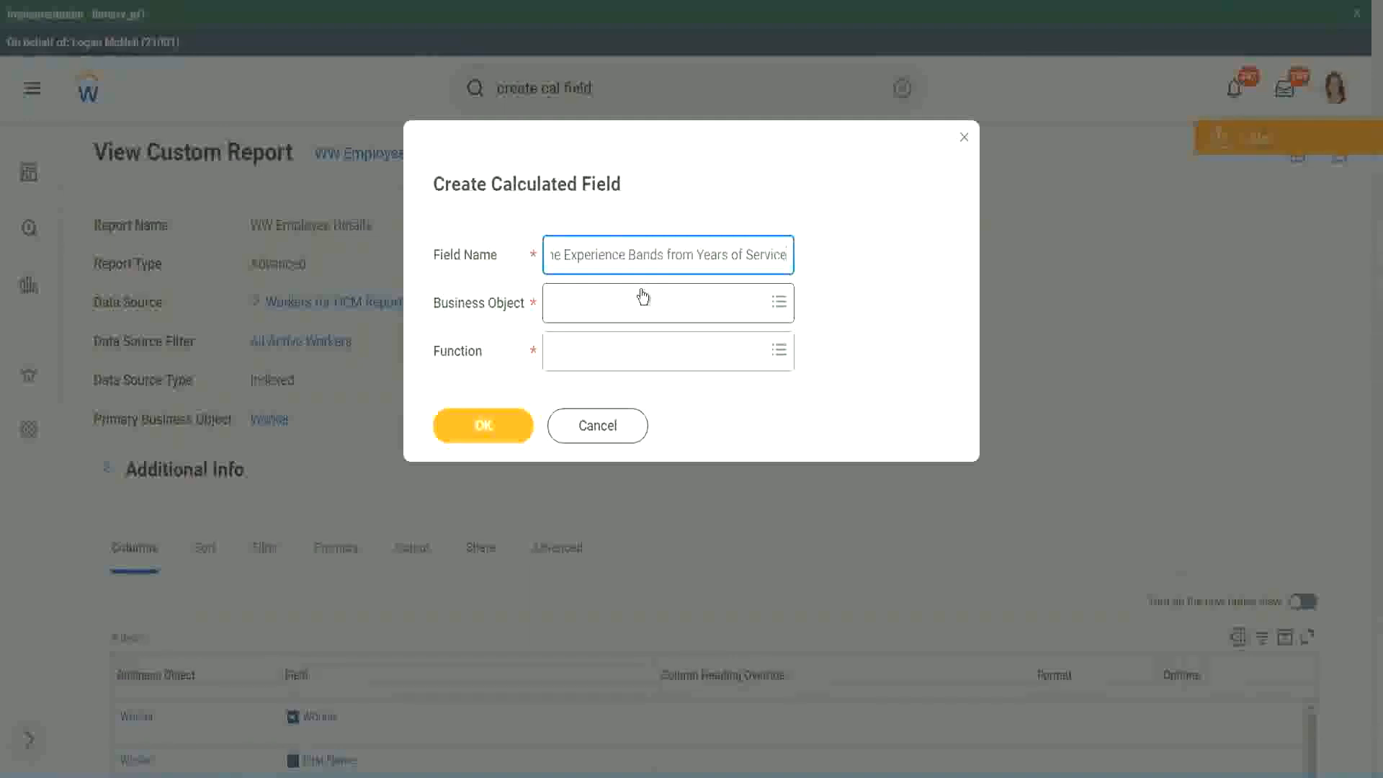
Search the business objects for "worker" and set the new calculated field's business object to Worker
{"action": "left_click", "coordinate": [616, 308]}
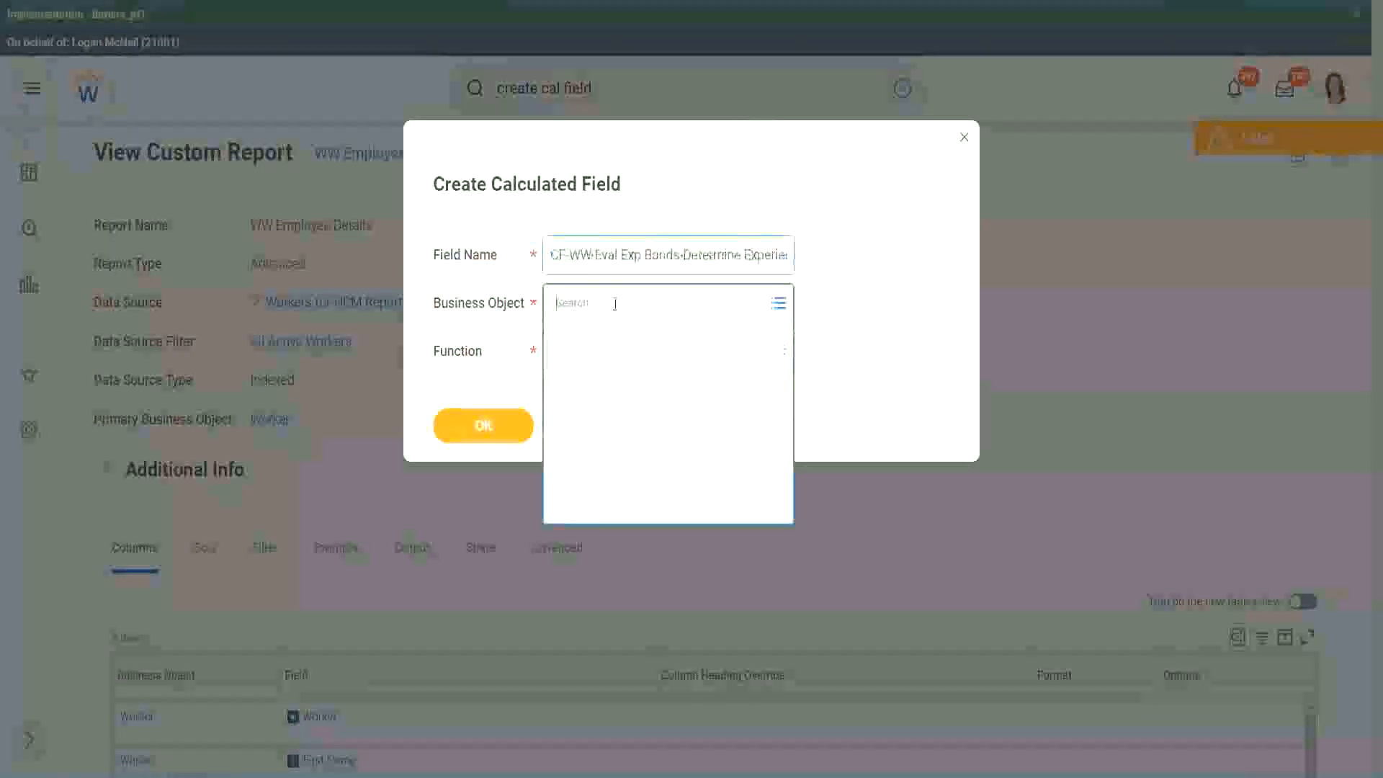
{"action": "type", "text": "work"}
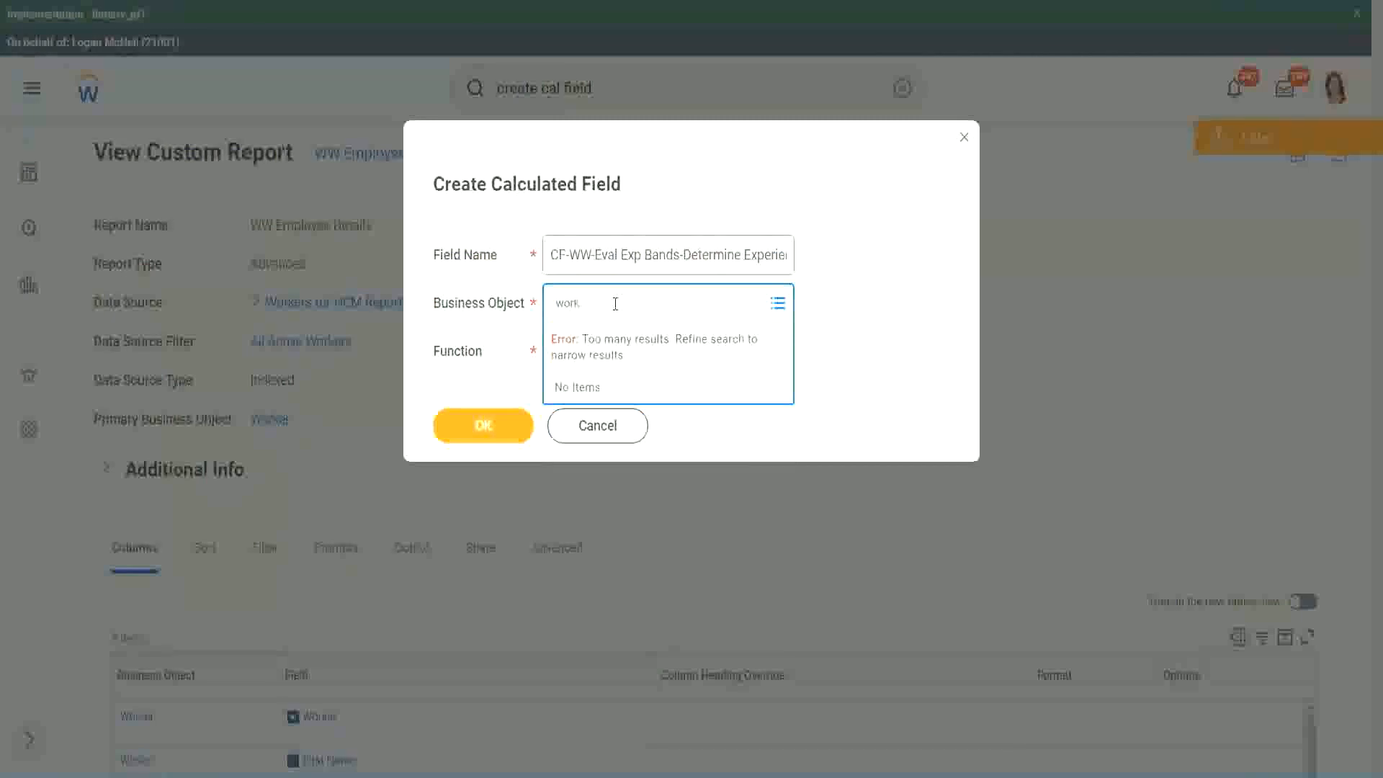
{"action": "type", "text": "er"}
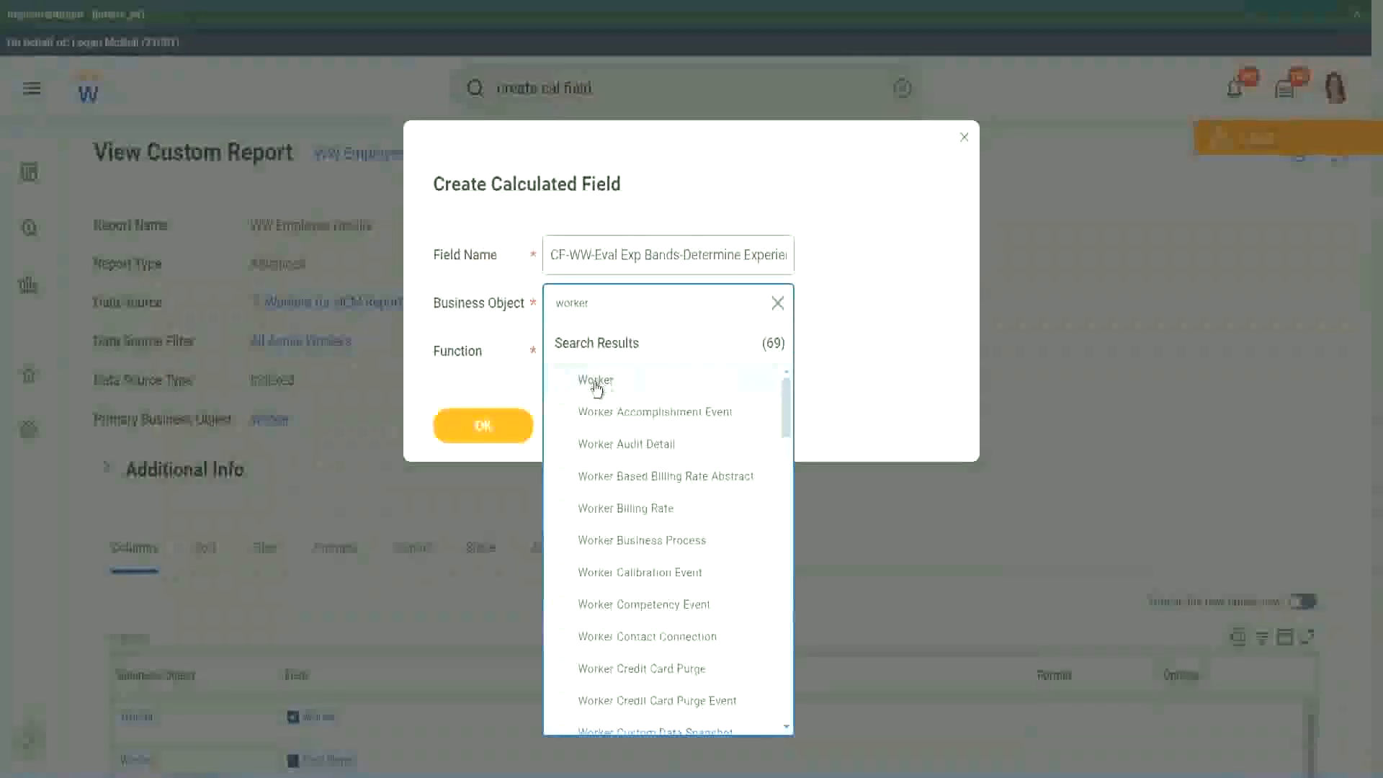
{"action": "left_click", "coordinate": [595, 380]}
Search the functions for "eval exp" and set the calculated field's function to Evaluate Expression Band
{"action": "left_click", "coordinate": [585, 349]}
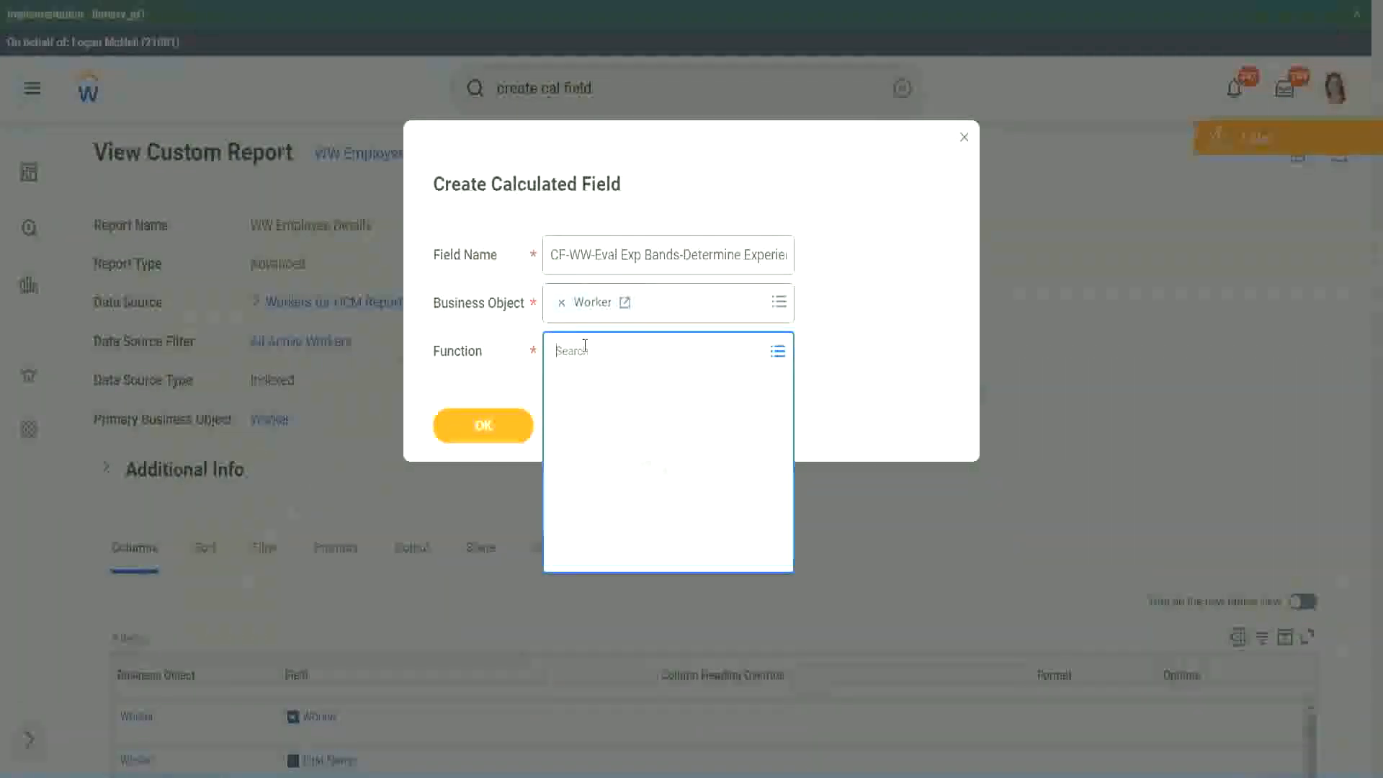
{"action": "type", "text": "eval e"}
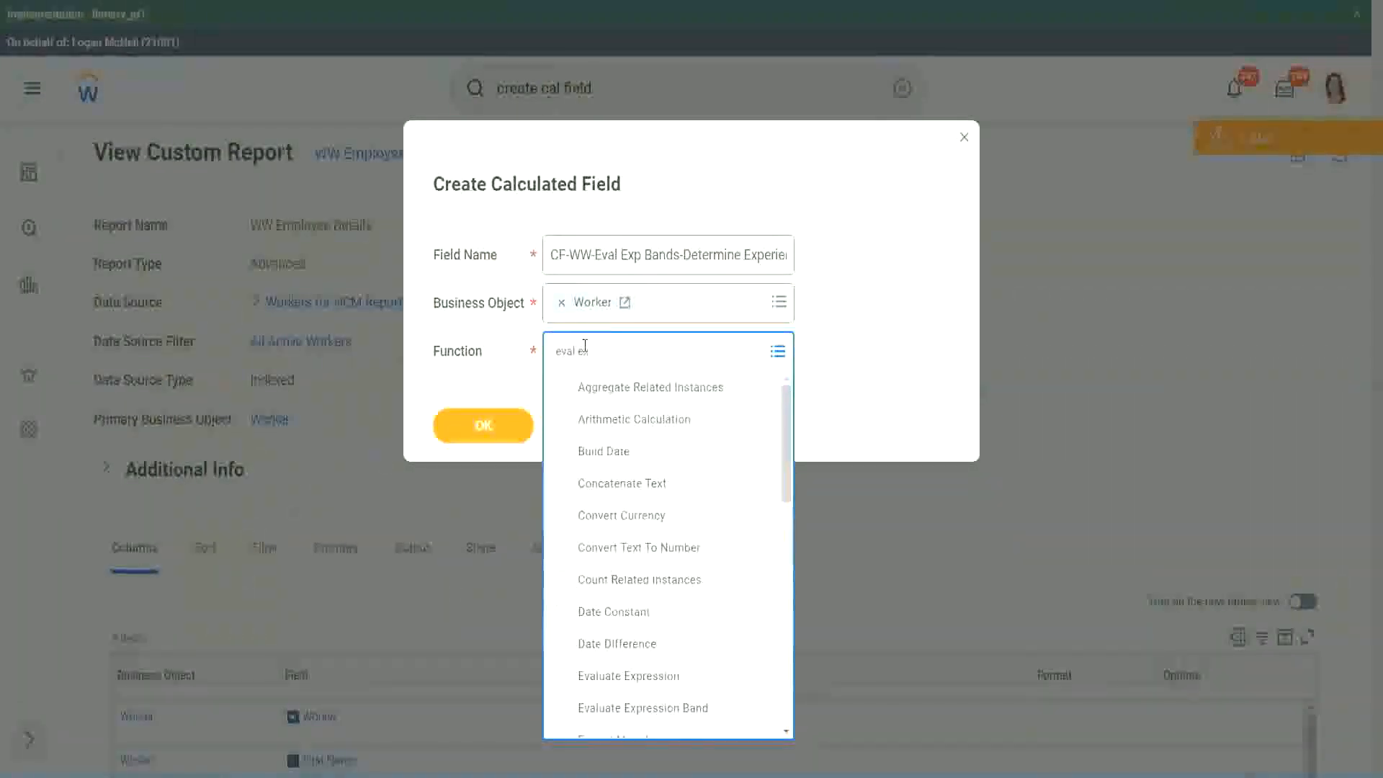
{"action": "type", "text": "xp"}
{"action": "key", "text": "Return"}
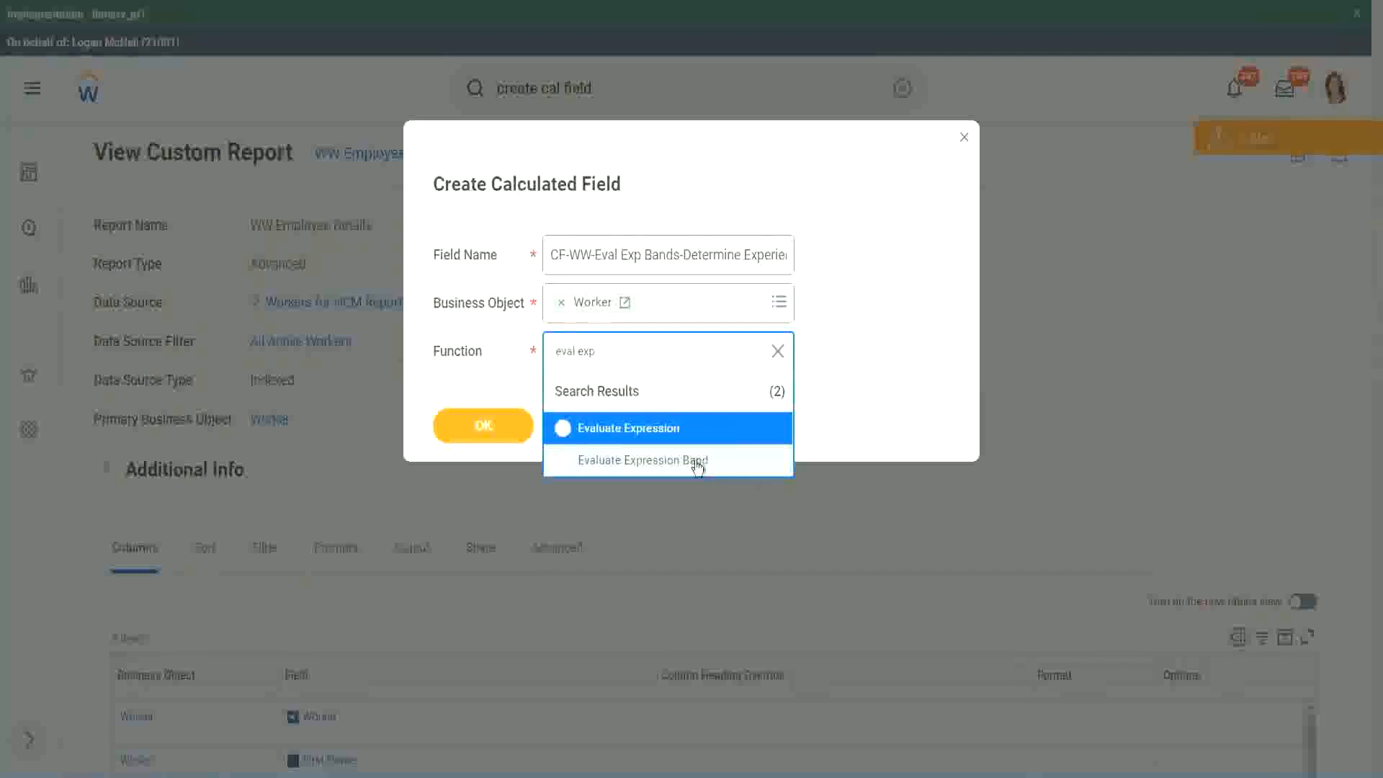
{"action": "left_click", "coordinate": [699, 467]}
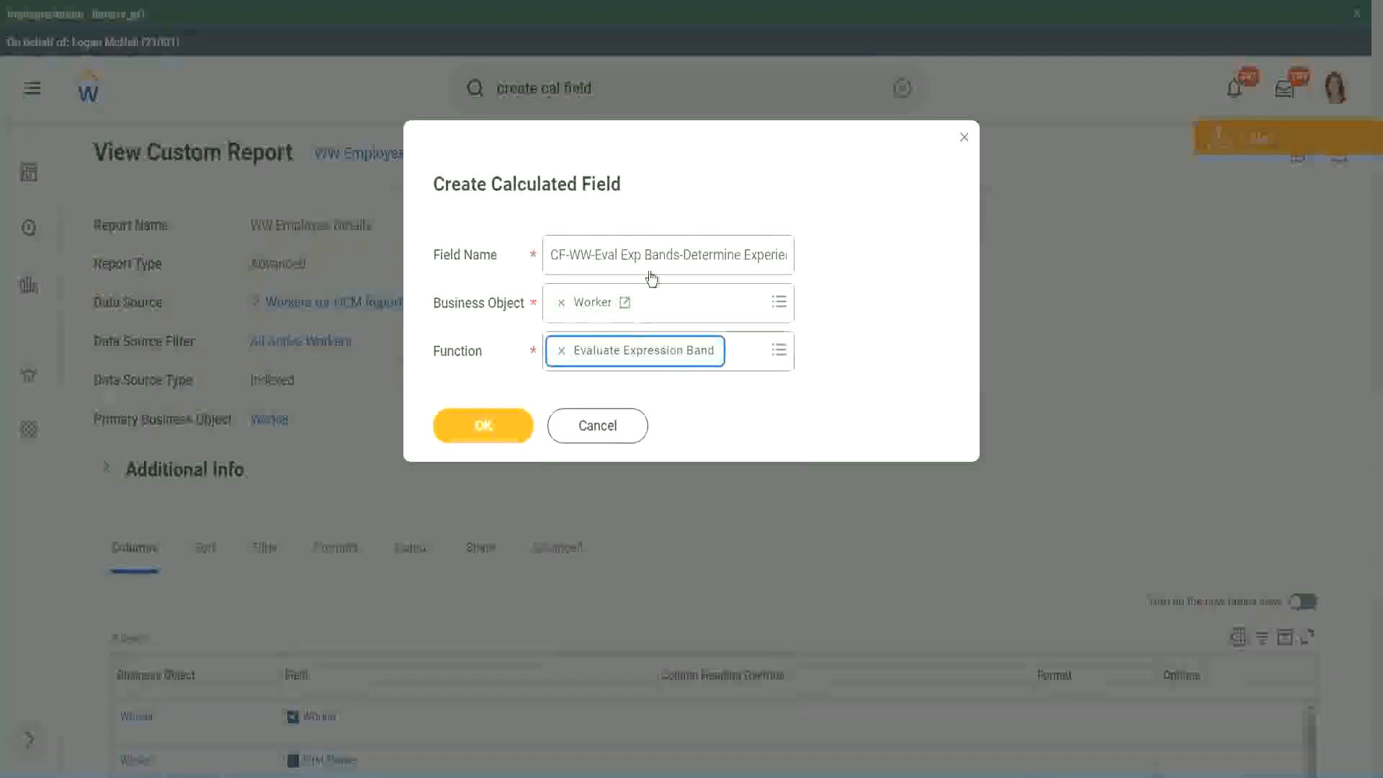
Change "Eval Exp Bands" to "Eval Exp Band" in the field name and continue to the calculation setup
{"action": "left_click", "coordinate": [679, 256]}
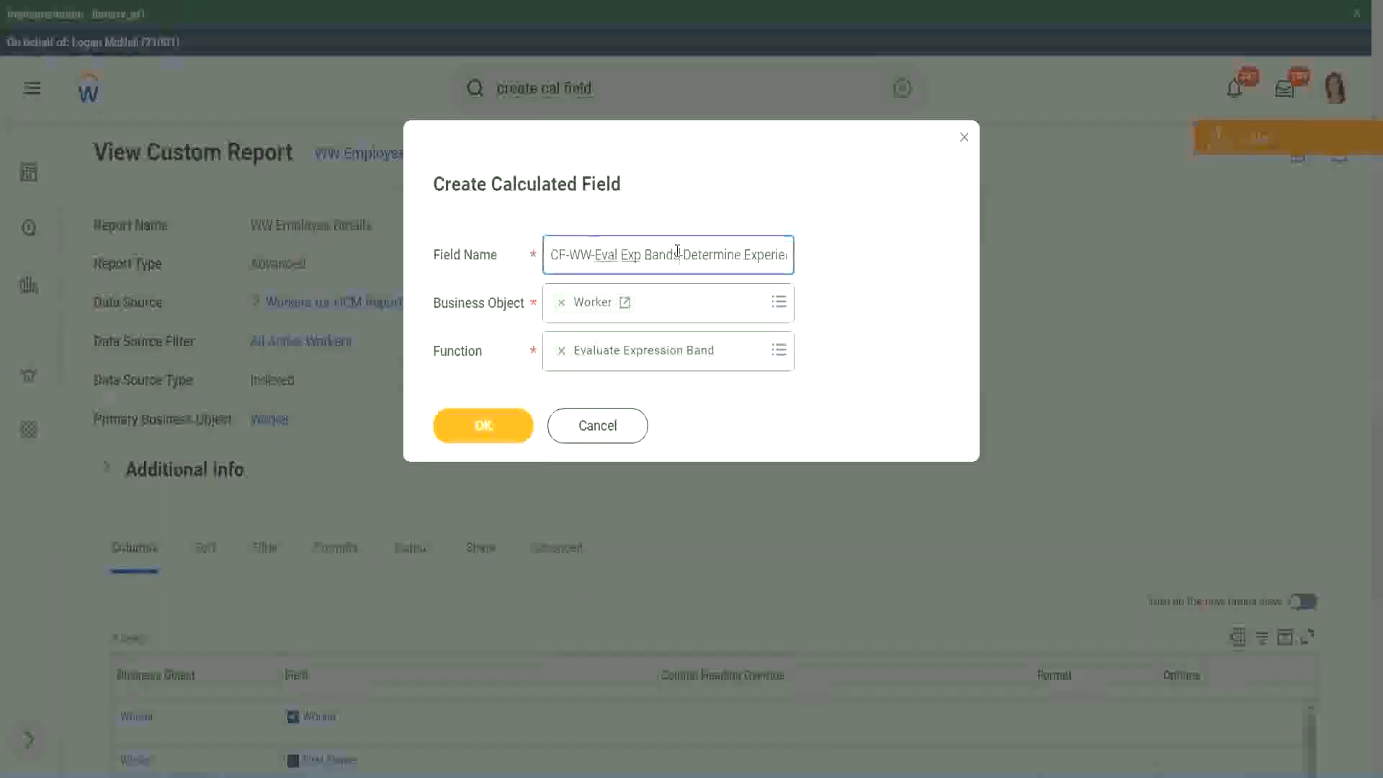
{"action": "key", "text": "BackSpace"}
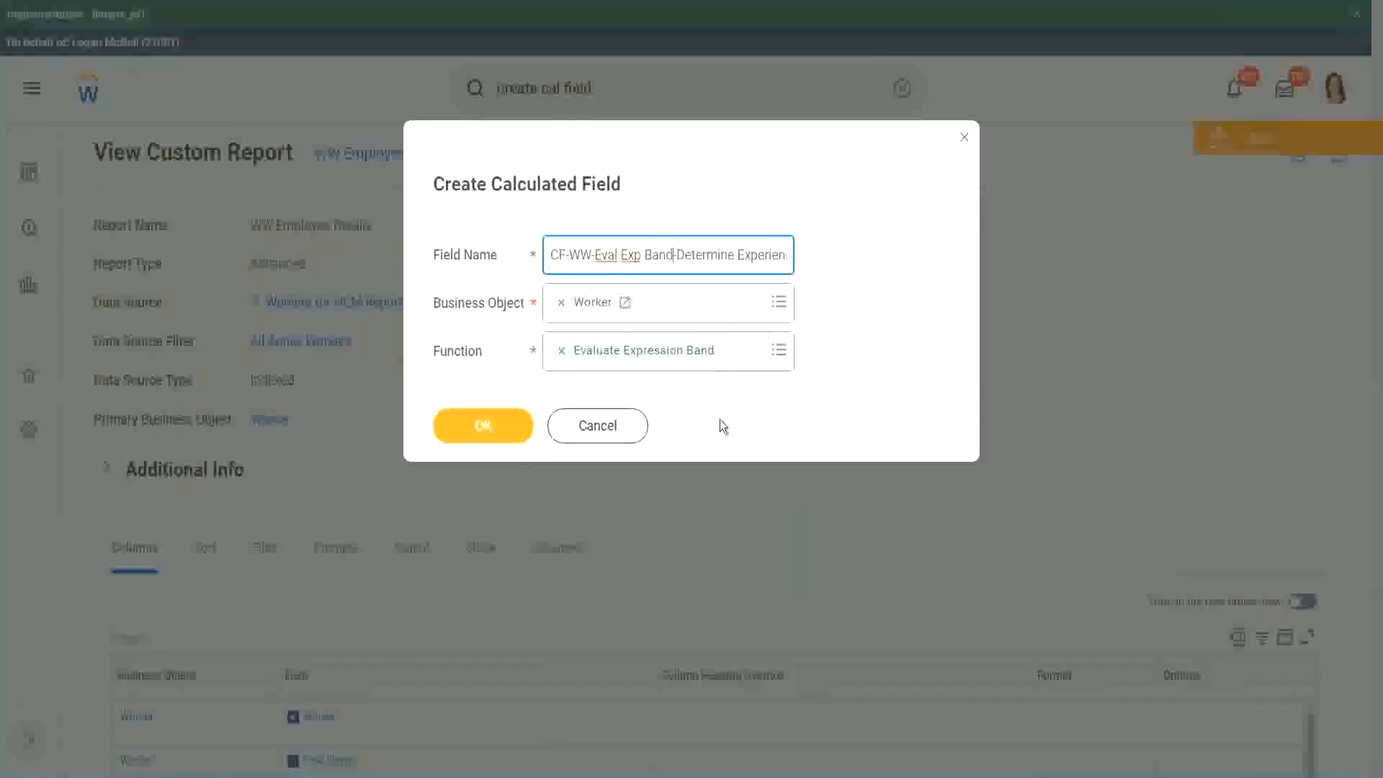
{"action": "left_click", "coordinate": [487, 426]}
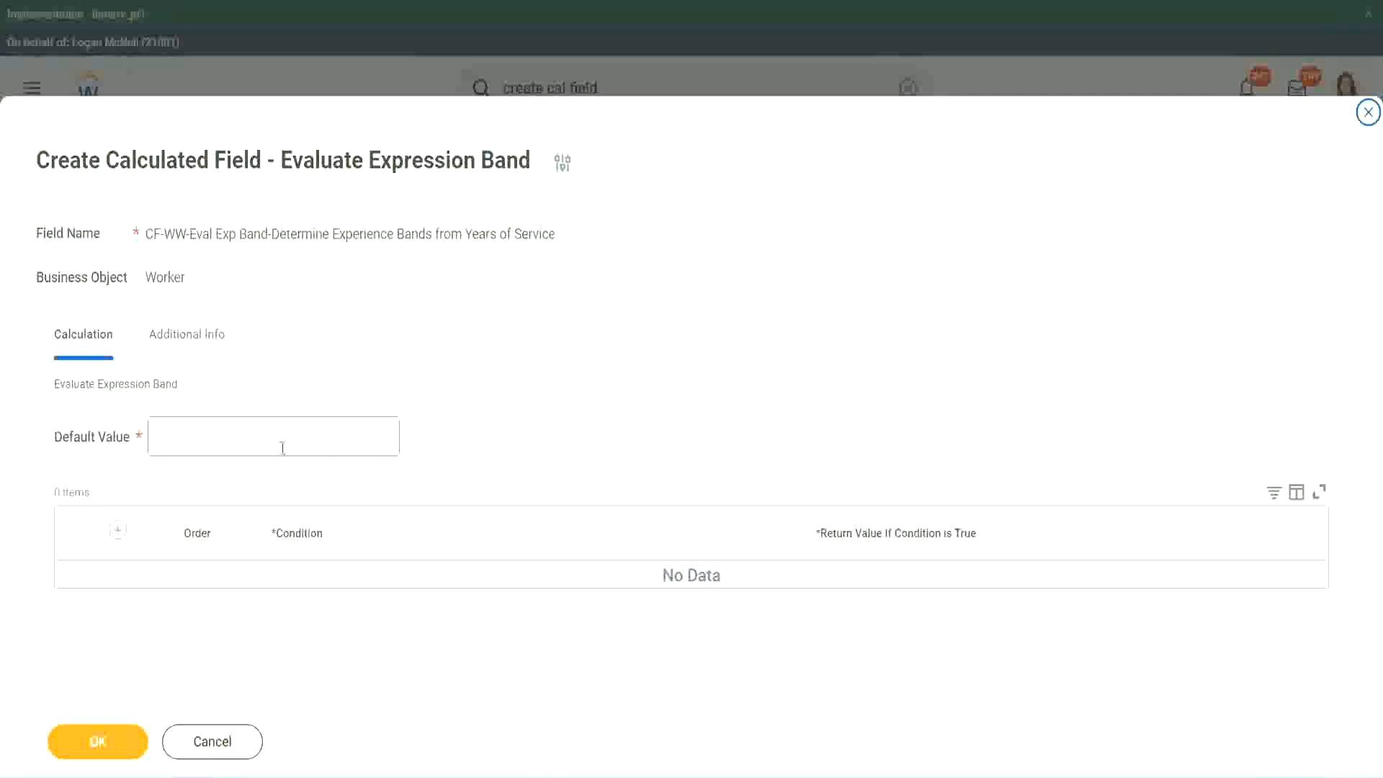
Set the default value to "-" and add the first condition row
{"action": "left_click", "coordinate": [200, 444]}
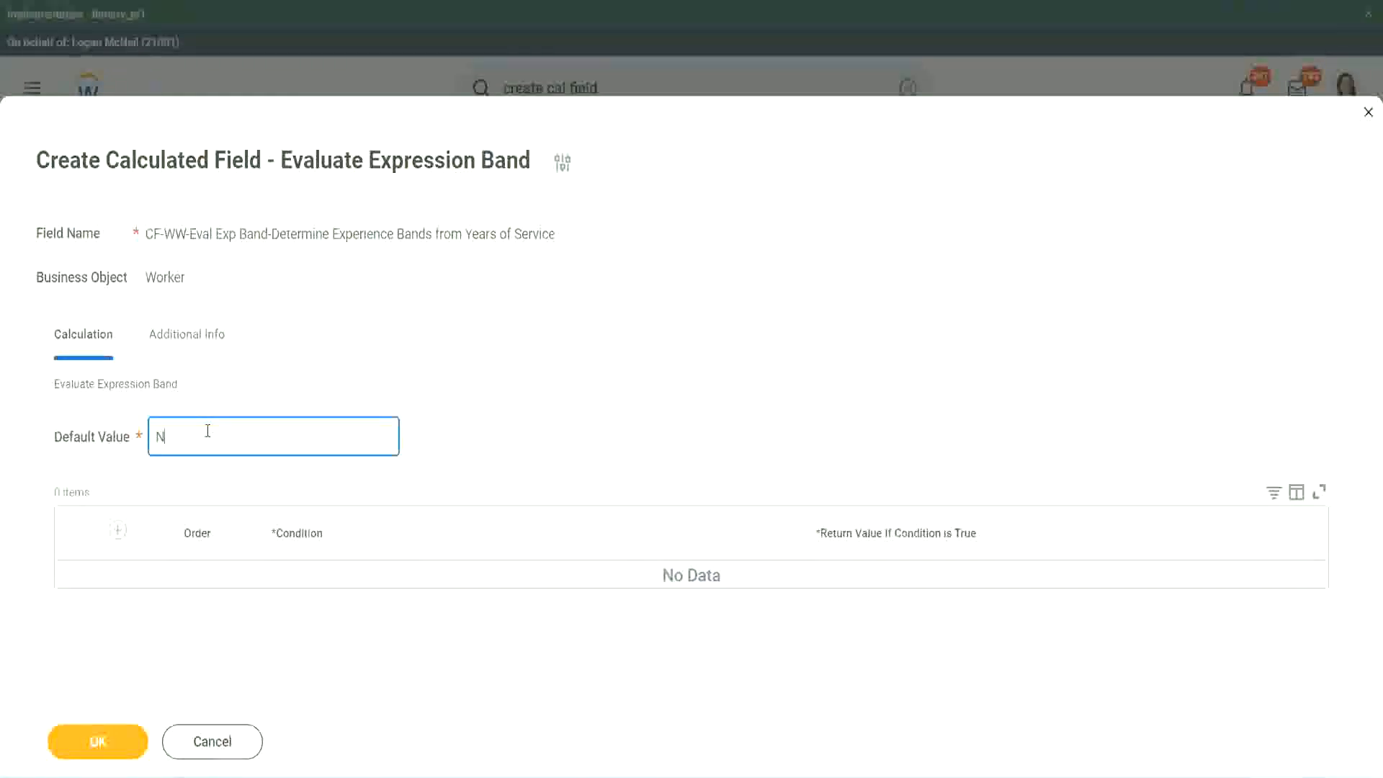
{"action": "key", "text": "BackSpace"}
{"action": "left_click", "coordinate": [117, 531]}
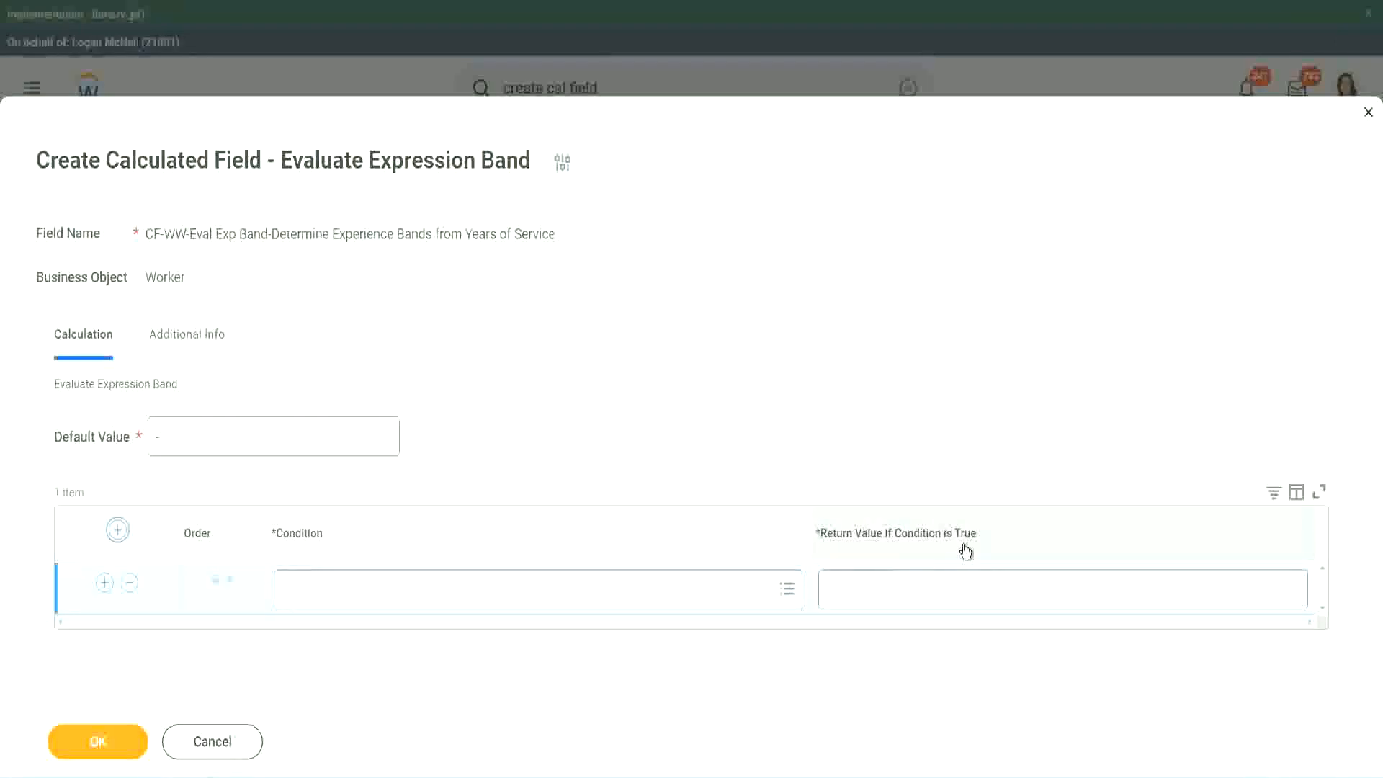
{"action": "left_click", "coordinate": [901, 589]}
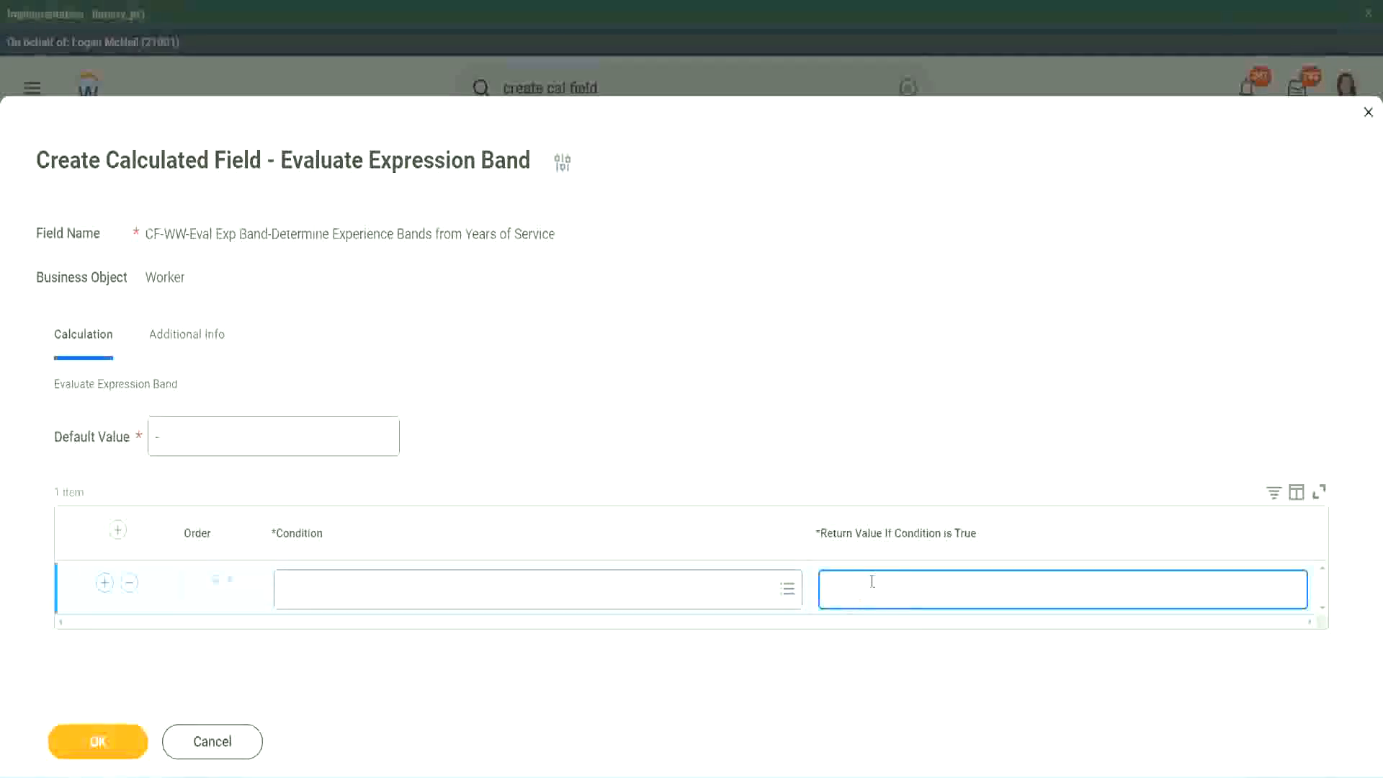
{"action": "type", "text": "adkidjaidjaijdiaj"}
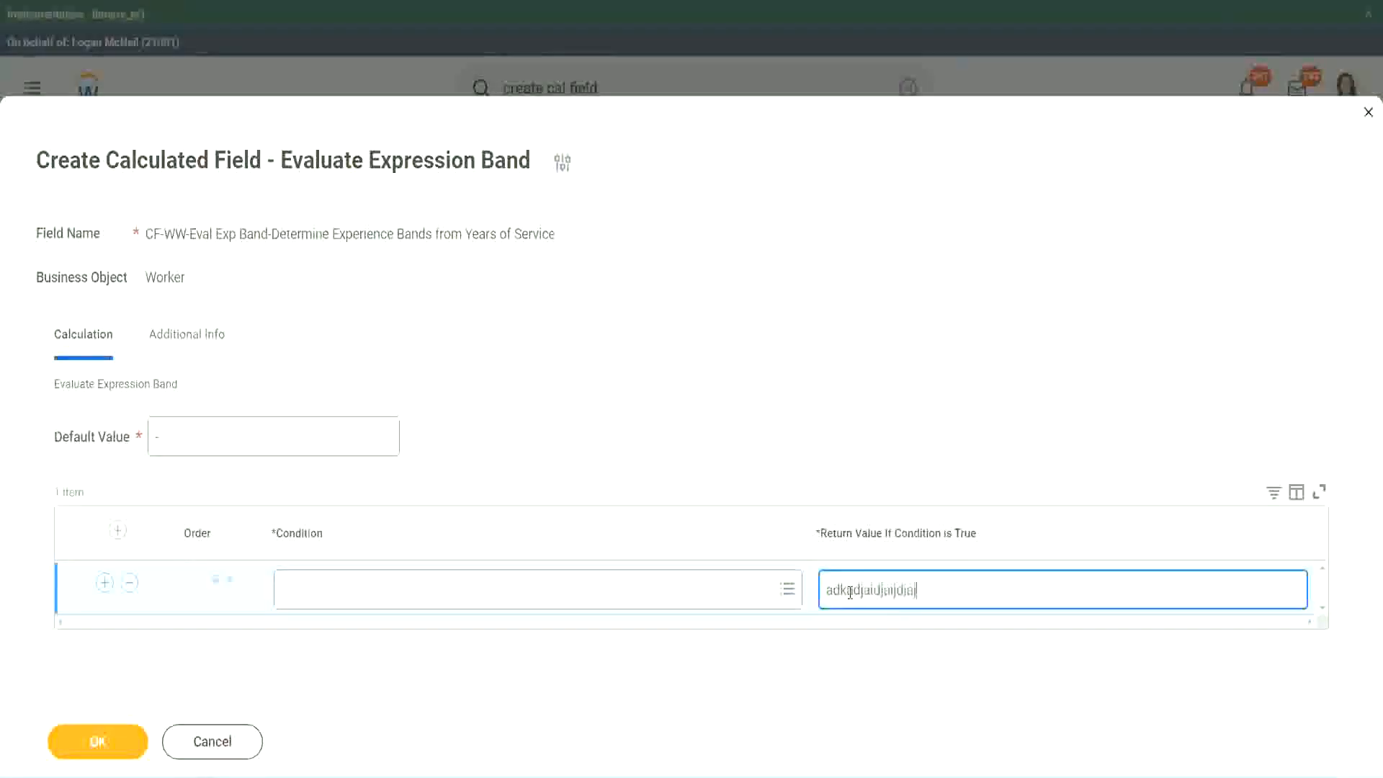
{"action": "key", "text": "BackSpace"}
{"action": "key", "text": "BackSpace"}
{"action": "key", "text": "BackSpace"}
{"action": "key", "text": "BackSpace"}
{"action": "key", "text": "BackSpace"}
{"action": "key", "text": "BackSpace"}
{"action": "key", "text": "BackSpace"}
{"action": "key", "text": "BackSpace"}
{"action": "key", "text": "BackSpace"}
{"action": "key", "text": "BackSpace"}
{"action": "key", "text": "BackSpace"}
{"action": "key", "text": "BackSpace"}
{"action": "key", "text": "BackSpace"}
{"action": "key", "text": "BackSpace"}
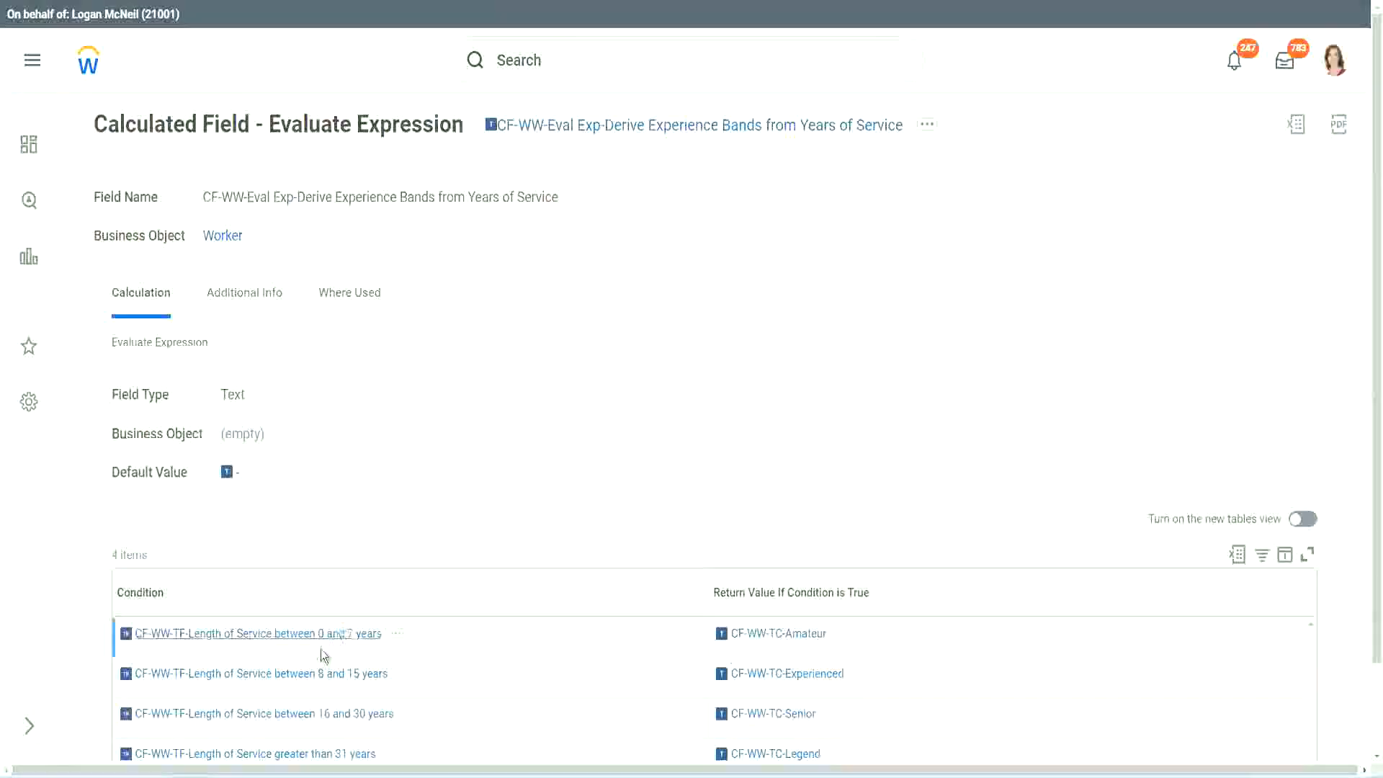
Copy the name CF-WW-TF-Length of Service between 0 and 7 years from the existing Evaluate Expression field and use it as the first condition
{"action": "right_click", "coordinate": [319, 646]}
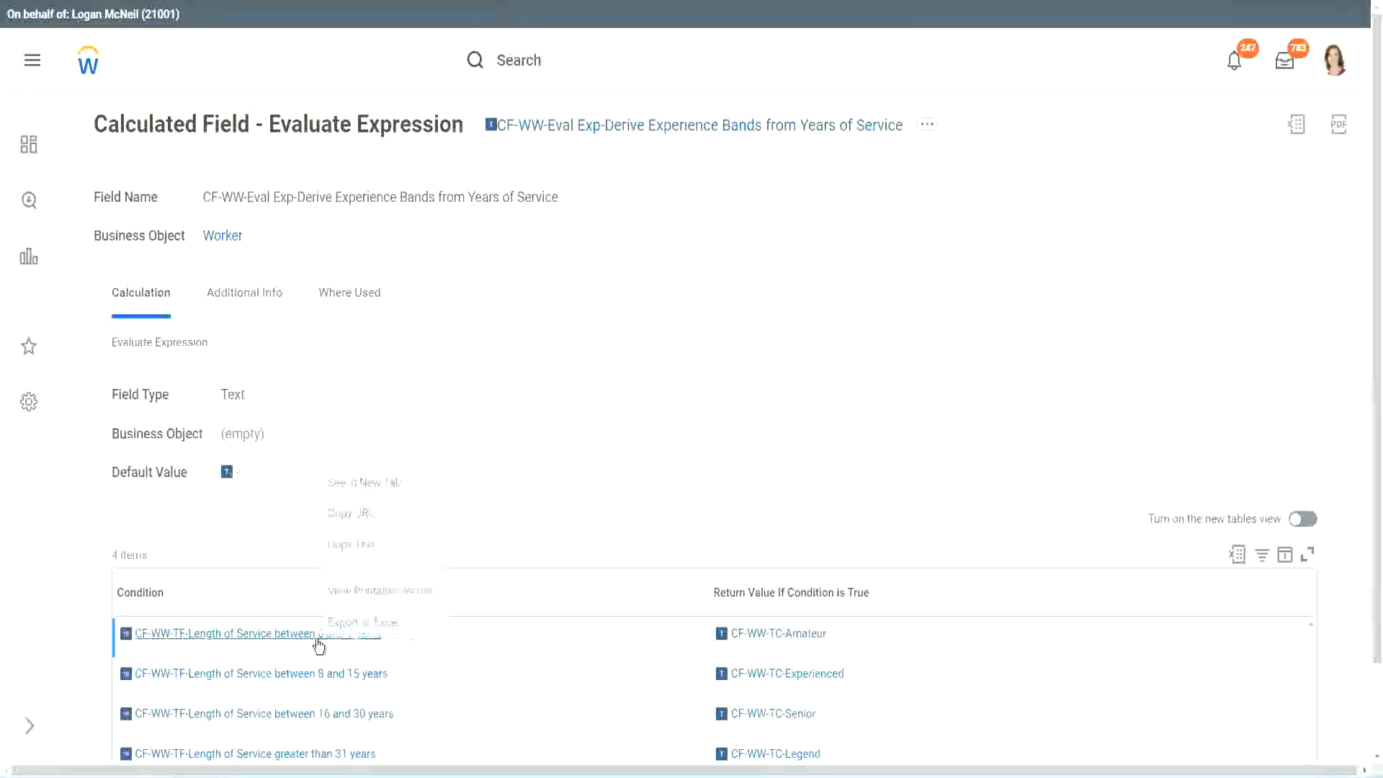
{"action": "left_click", "coordinate": [376, 546]}
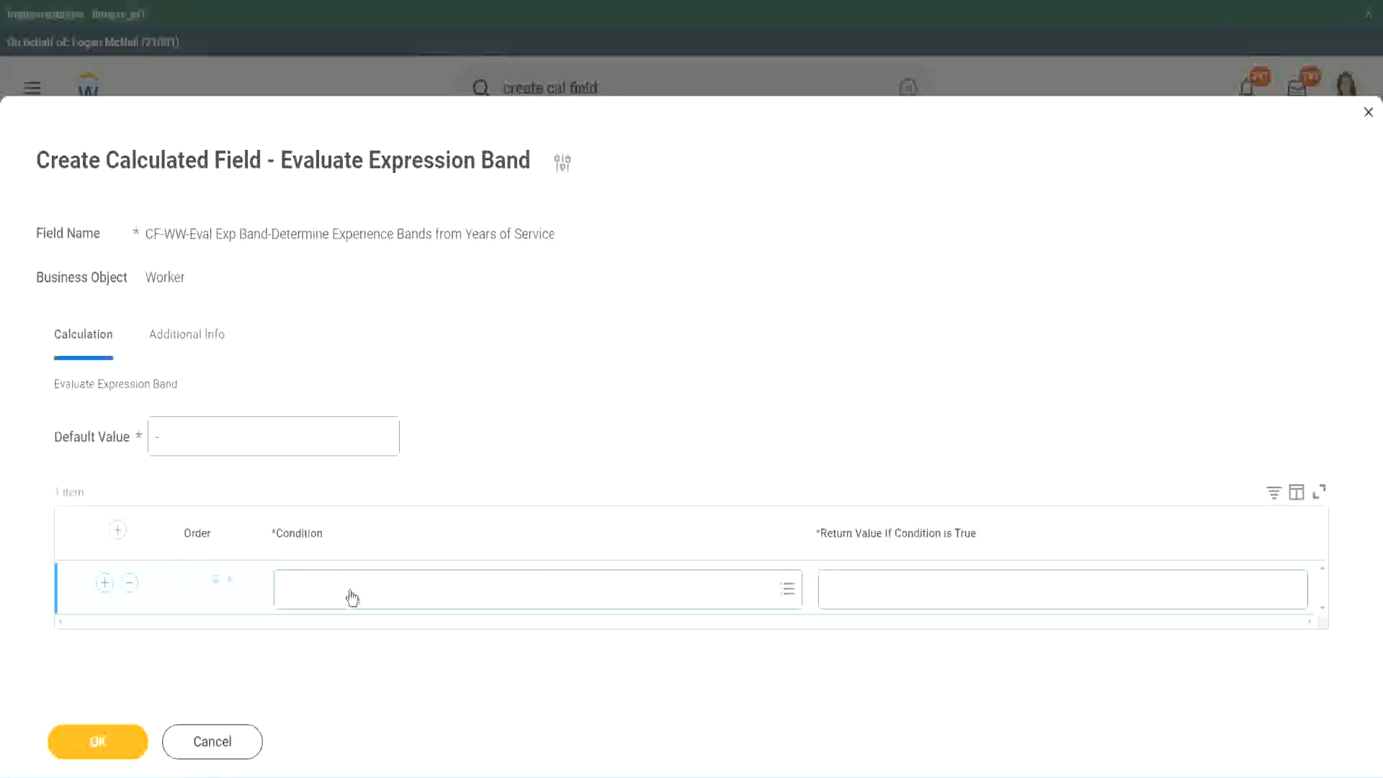
{"action": "left_click", "coordinate": [348, 596]}
{"action": "key", "text": "ctrl+v"}
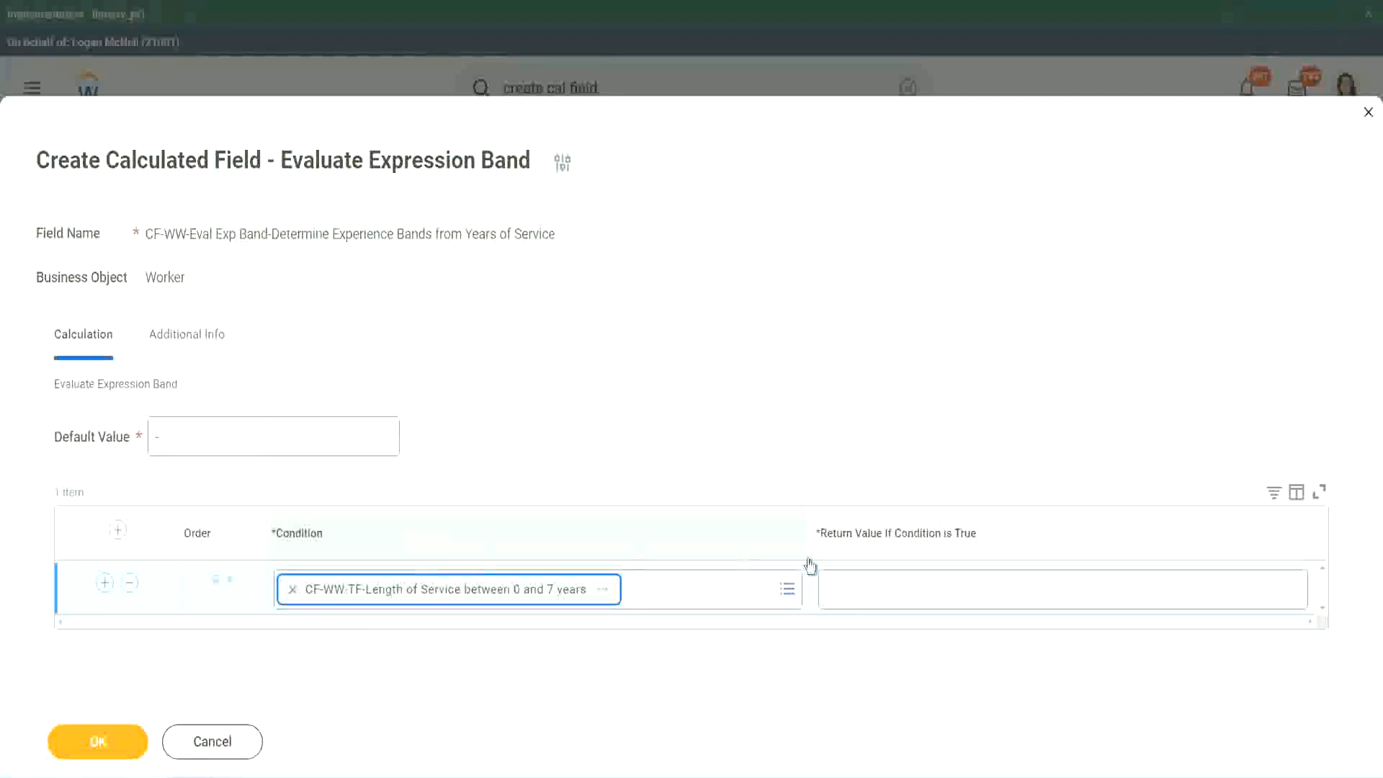
Set the first condition's return value to Amateur and add three more condition rows
{"action": "left_click", "coordinate": [874, 575]}
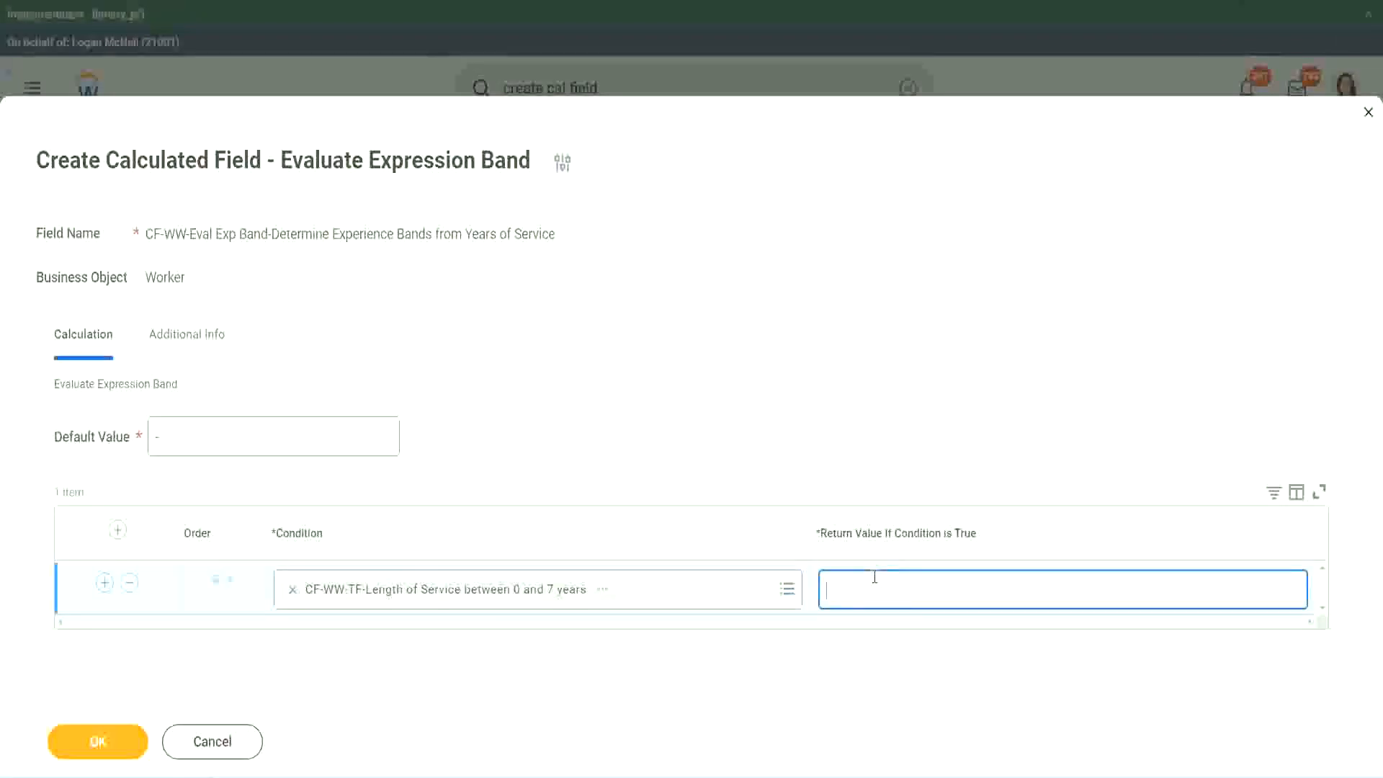
{"action": "type", "text": "Amateur"}
{"action": "left_click", "coordinate": [105, 582]}
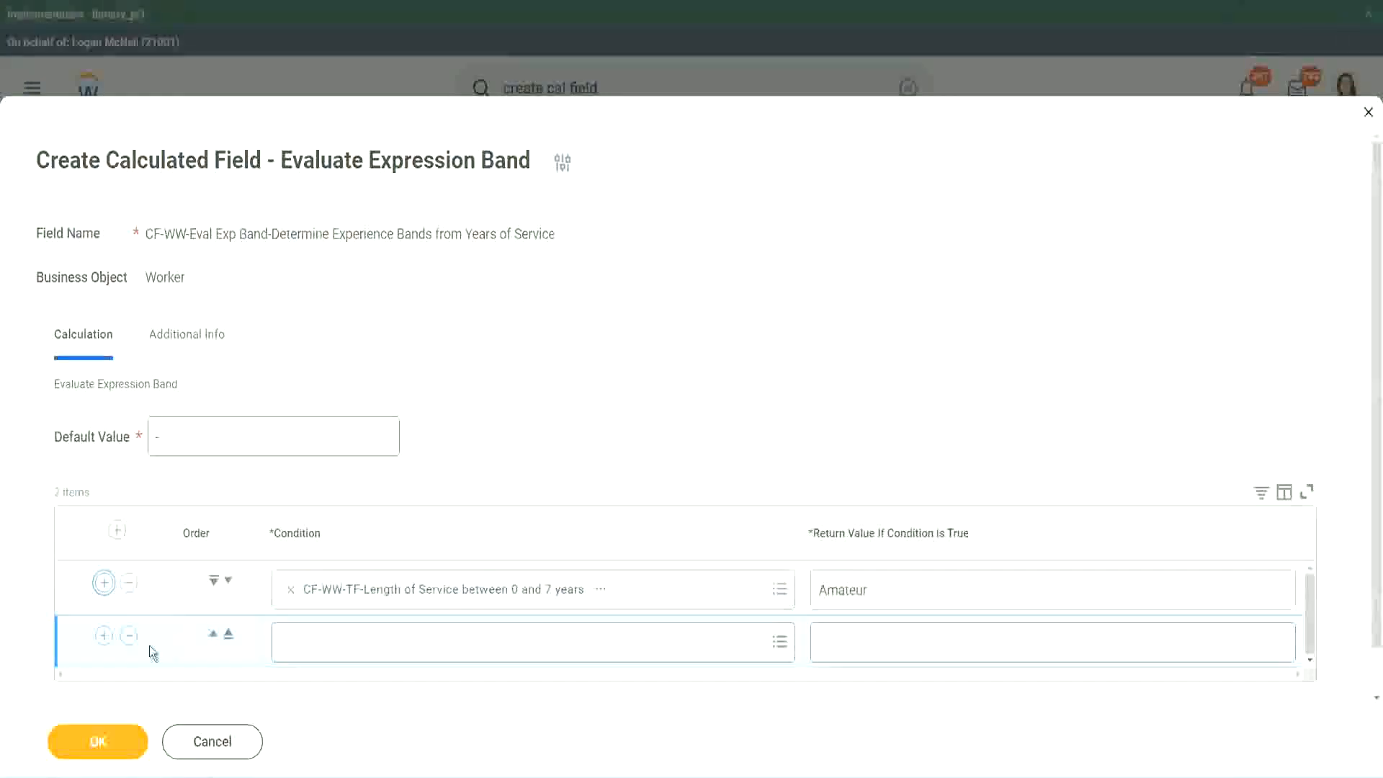
{"action": "left_click", "coordinate": [104, 635]}
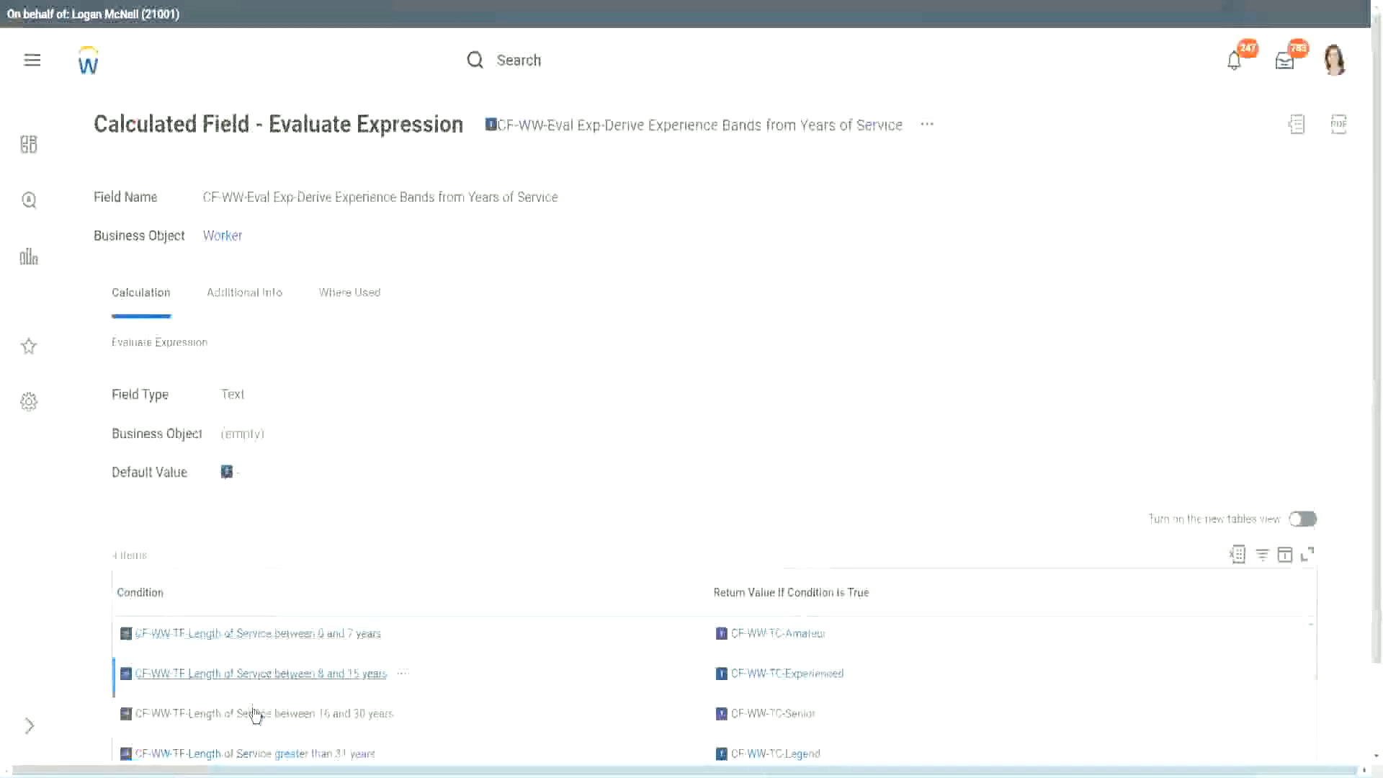
Copy the CF-WW-TF-Length of Service between 16 and 30 years condition into the second row and move it down to the third row
{"action": "right_click", "coordinate": [256, 714]}
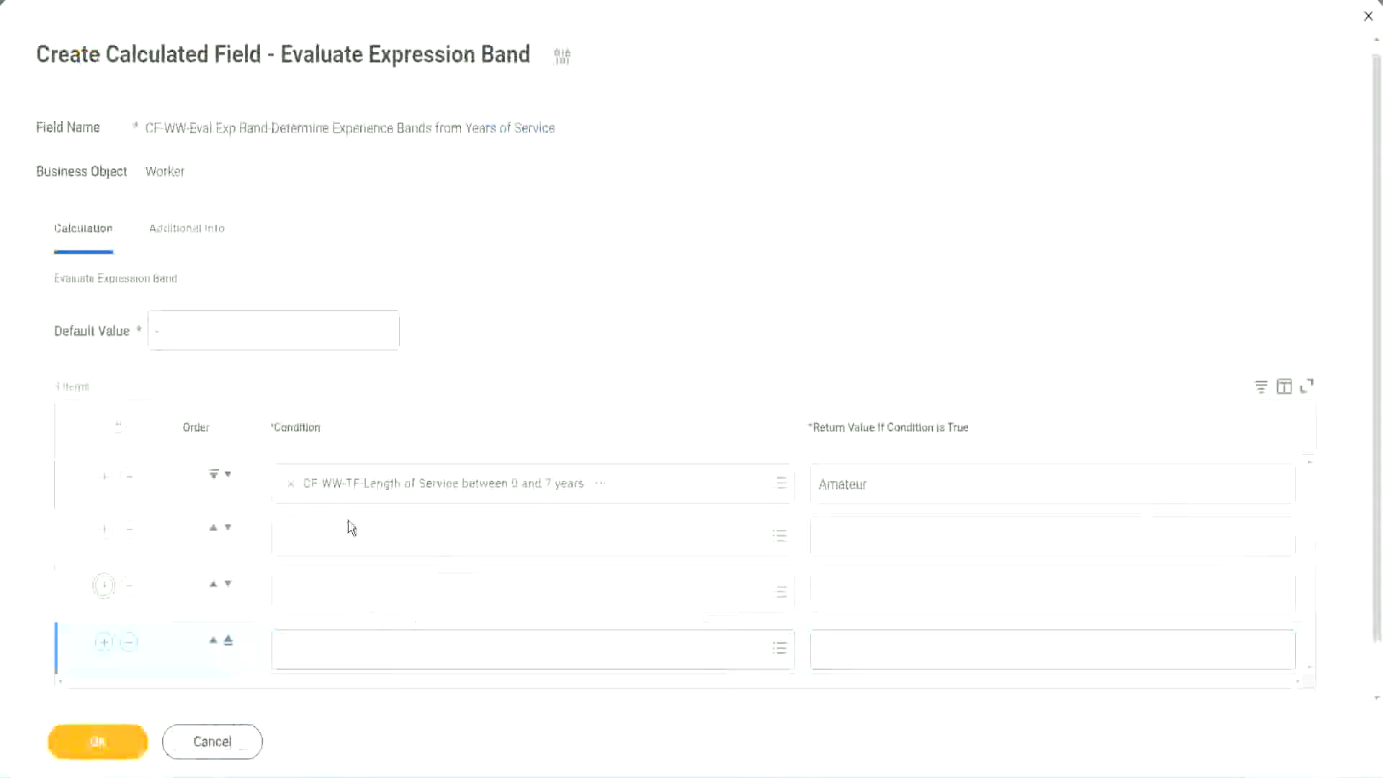
{"action": "left_click", "coordinate": [350, 534]}
{"action": "key", "text": "ctrl+v"}
{"action": "key", "text": "Return"}
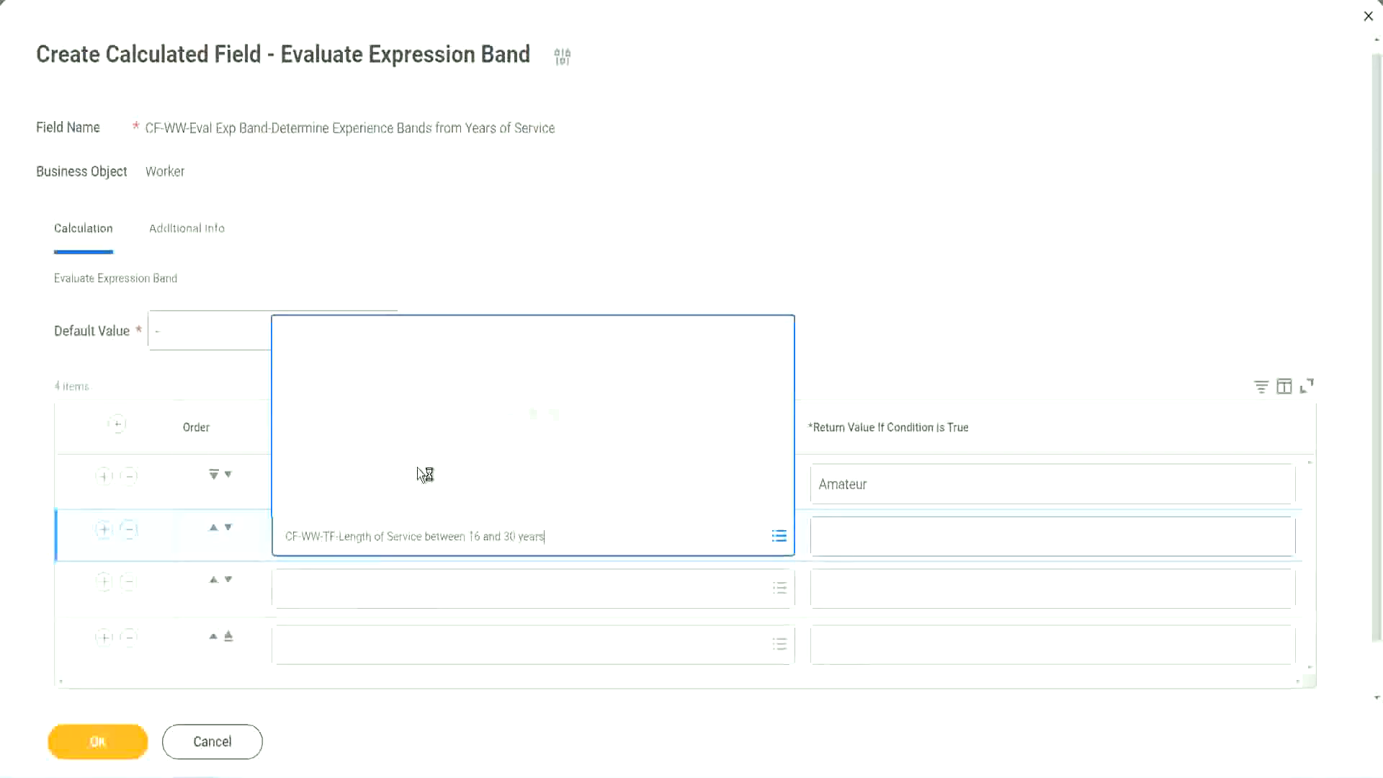
{"action": "left_click", "coordinate": [227, 528]}
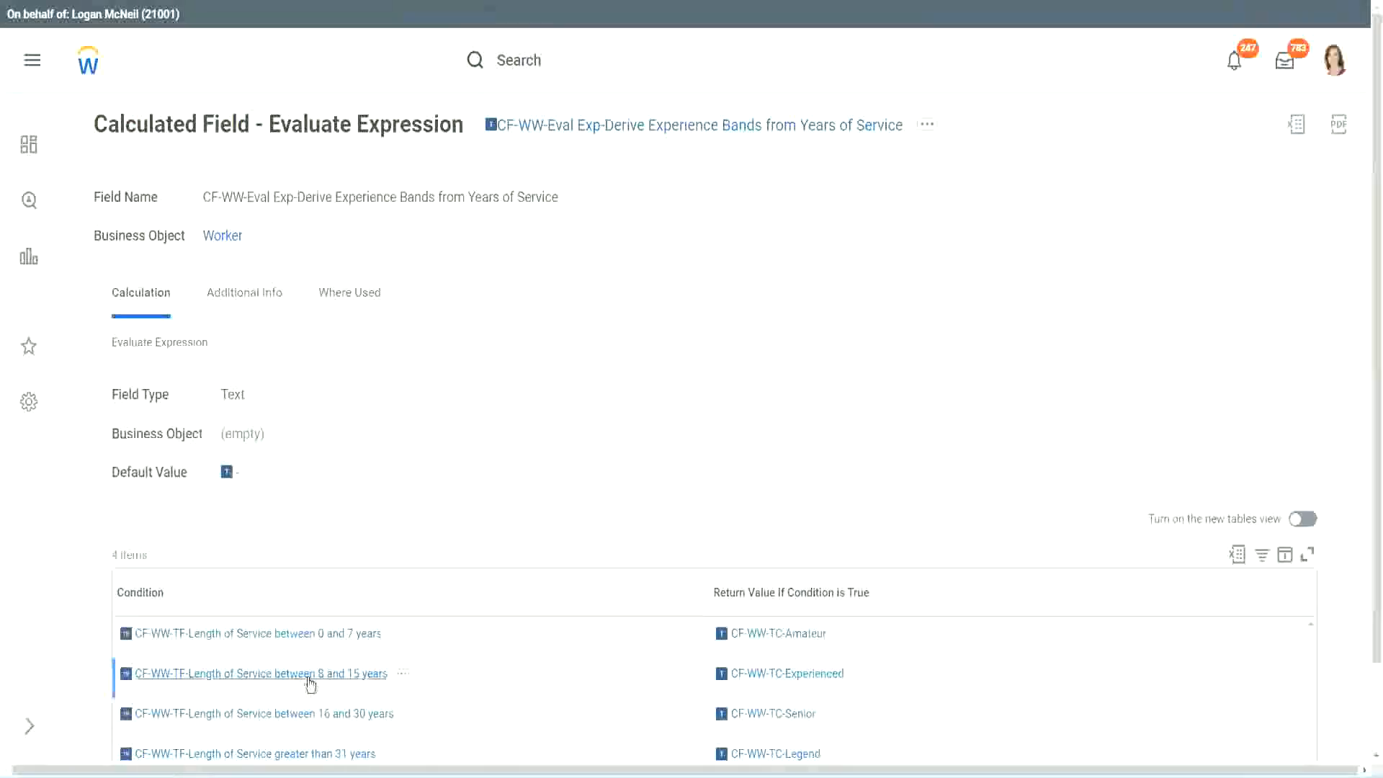
Copy the CF-WW-TF-Length of Service between 8 and 15 years condition from the existing field into the empty second row
{"action": "right_click", "coordinate": [310, 679]}
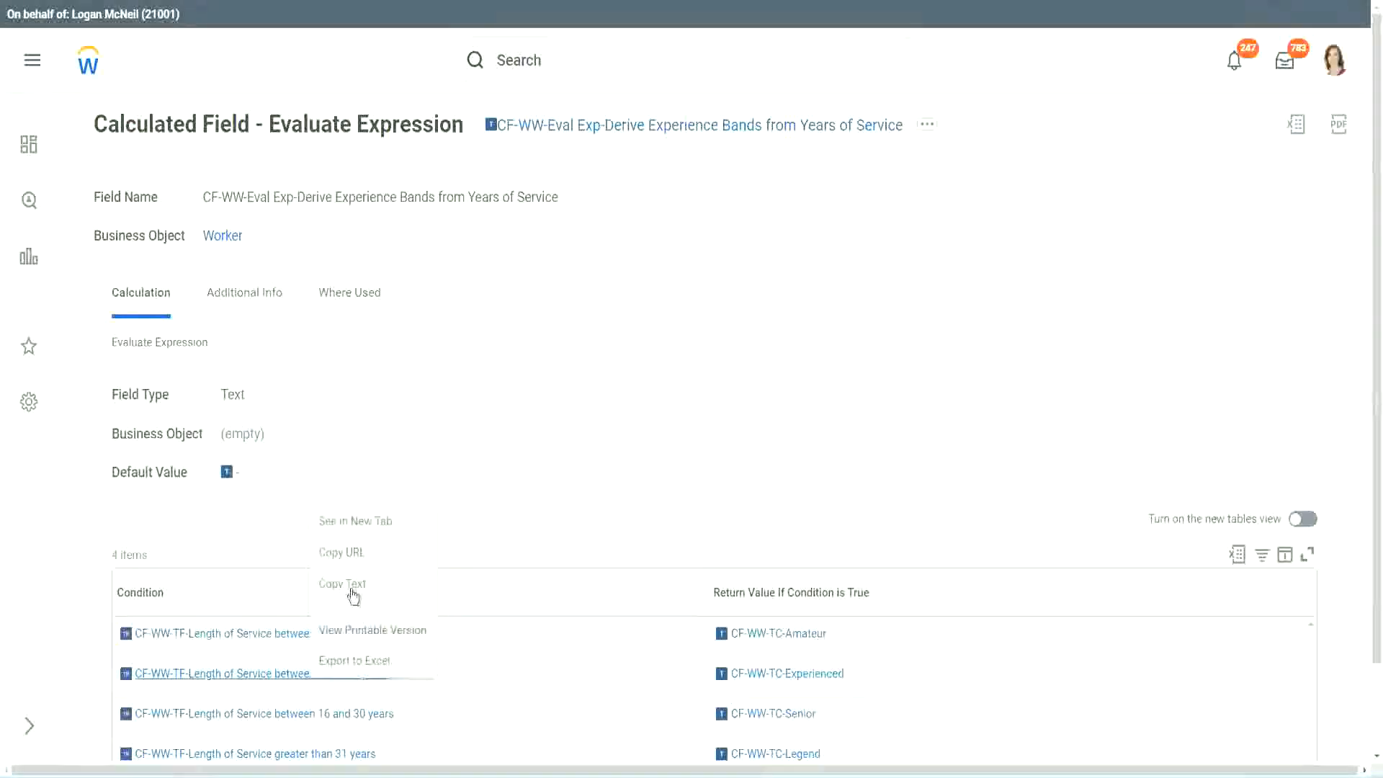
{"action": "left_click", "coordinate": [354, 521]}
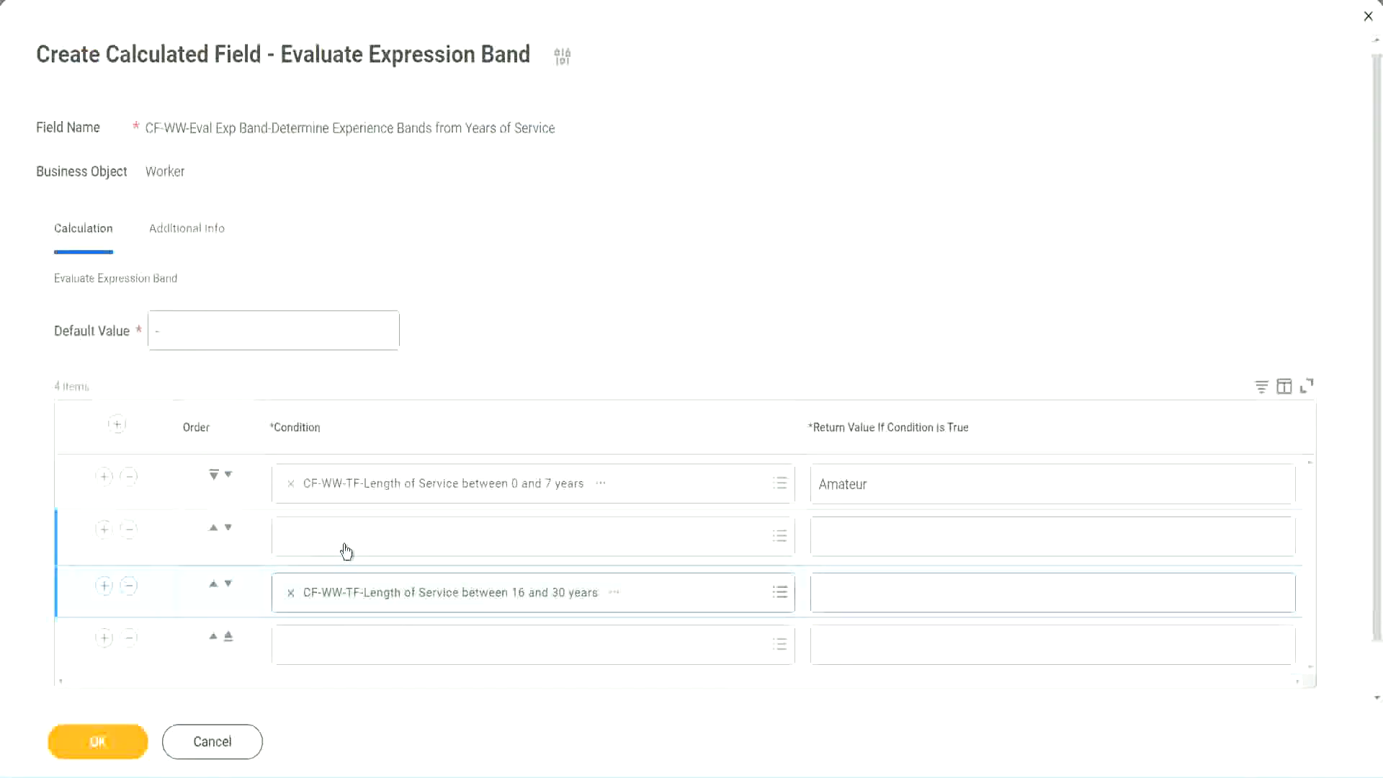
{"action": "left_click", "coordinate": [346, 546]}
{"action": "key", "text": "ctrl+v"}
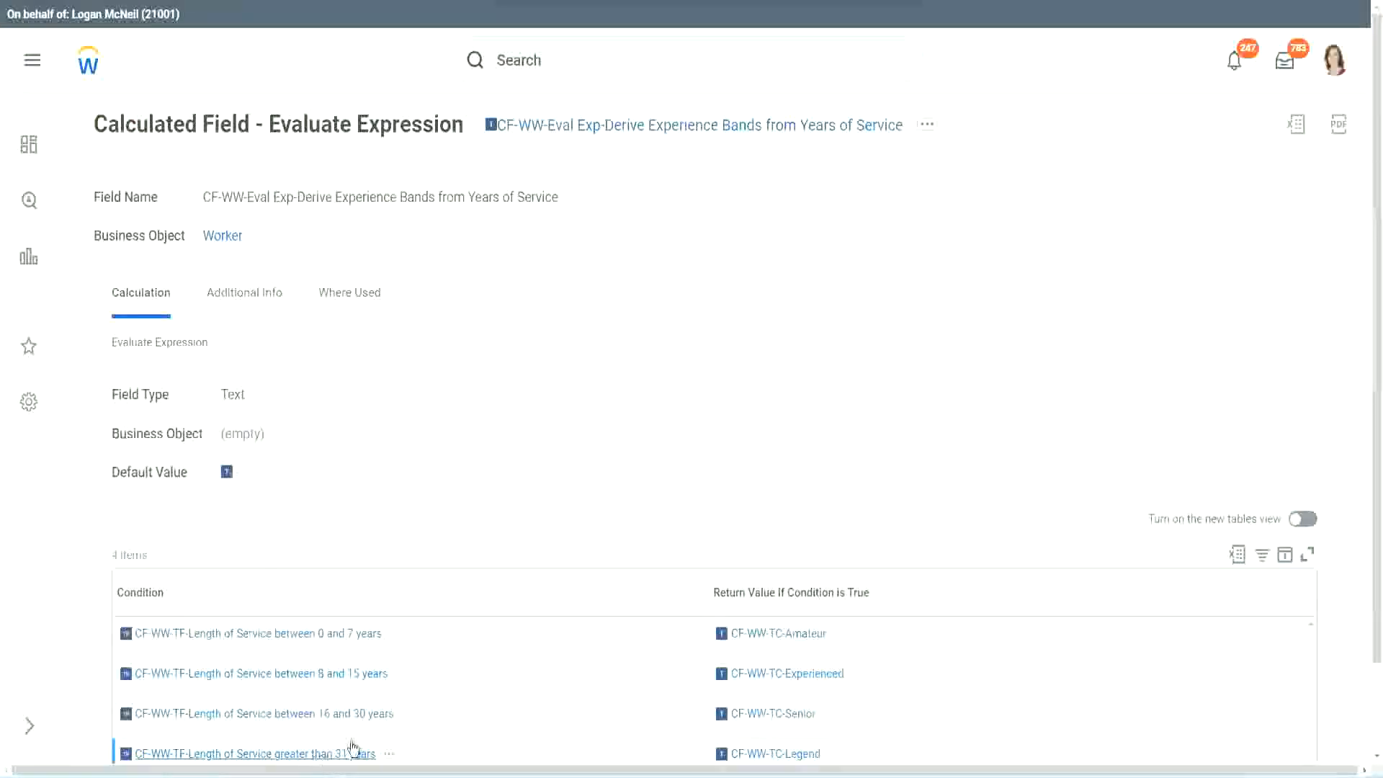
Copy the CF-WW-TF-Length of Service greater than 31 years condition from the existing field into the fourth row
{"action": "right_click", "coordinate": [354, 748]}
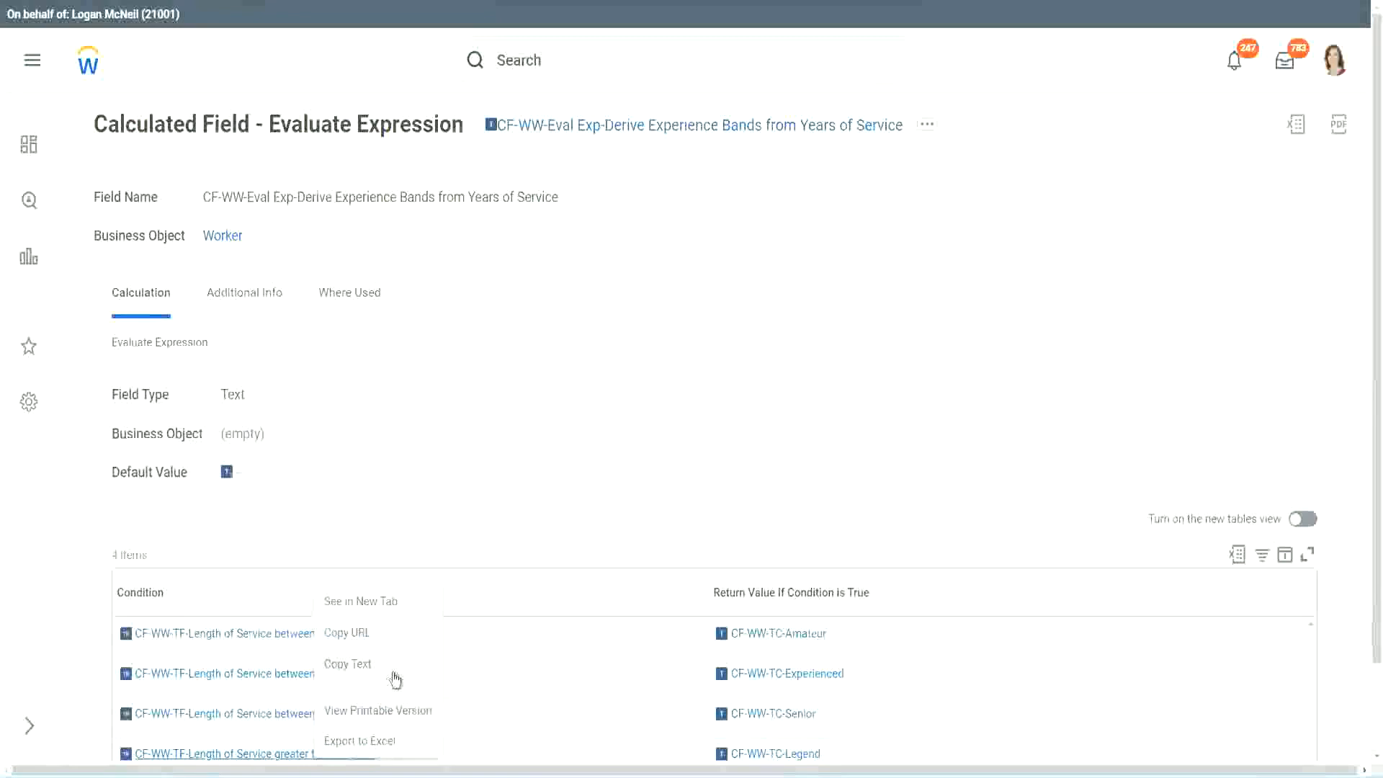
{"action": "left_click", "coordinate": [395, 679]}
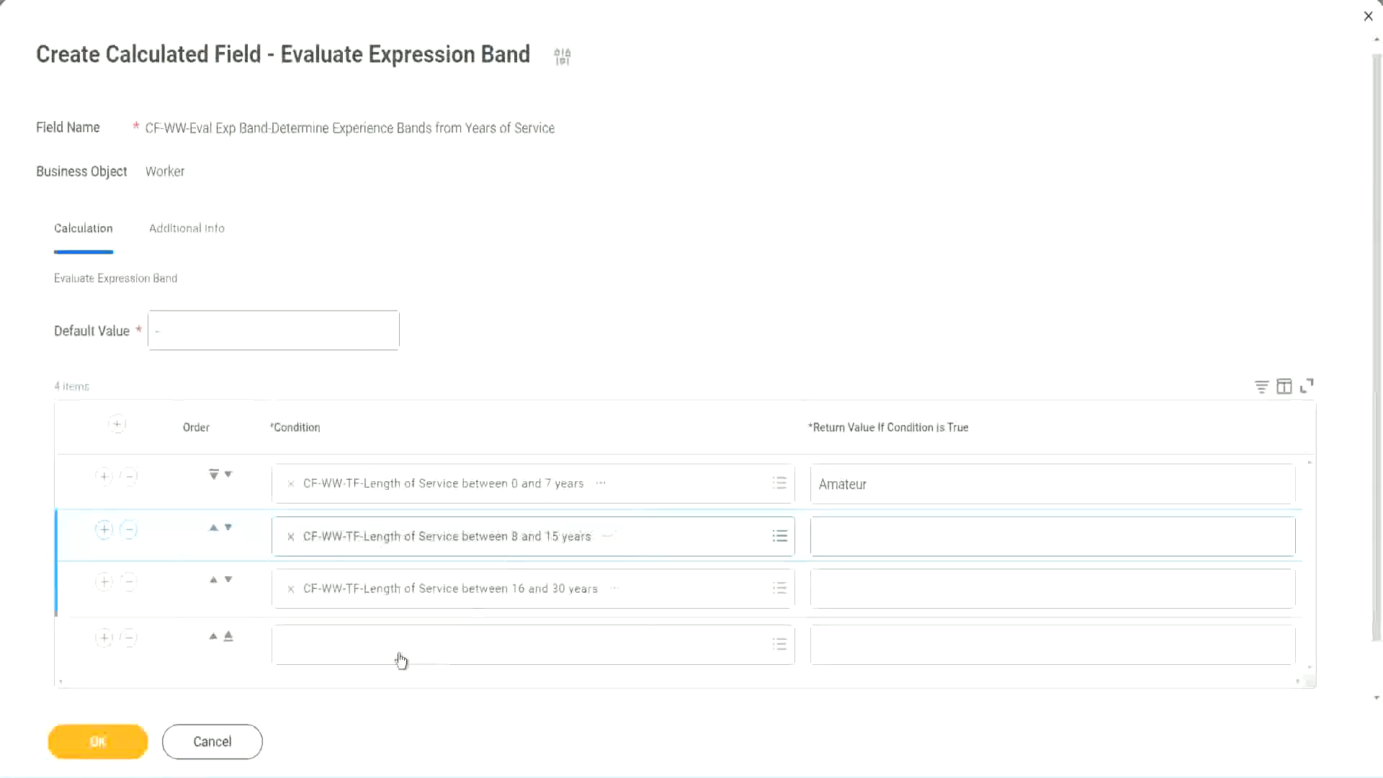
{"action": "left_click", "coordinate": [396, 652]}
{"action": "key", "text": "ctrl+v"}
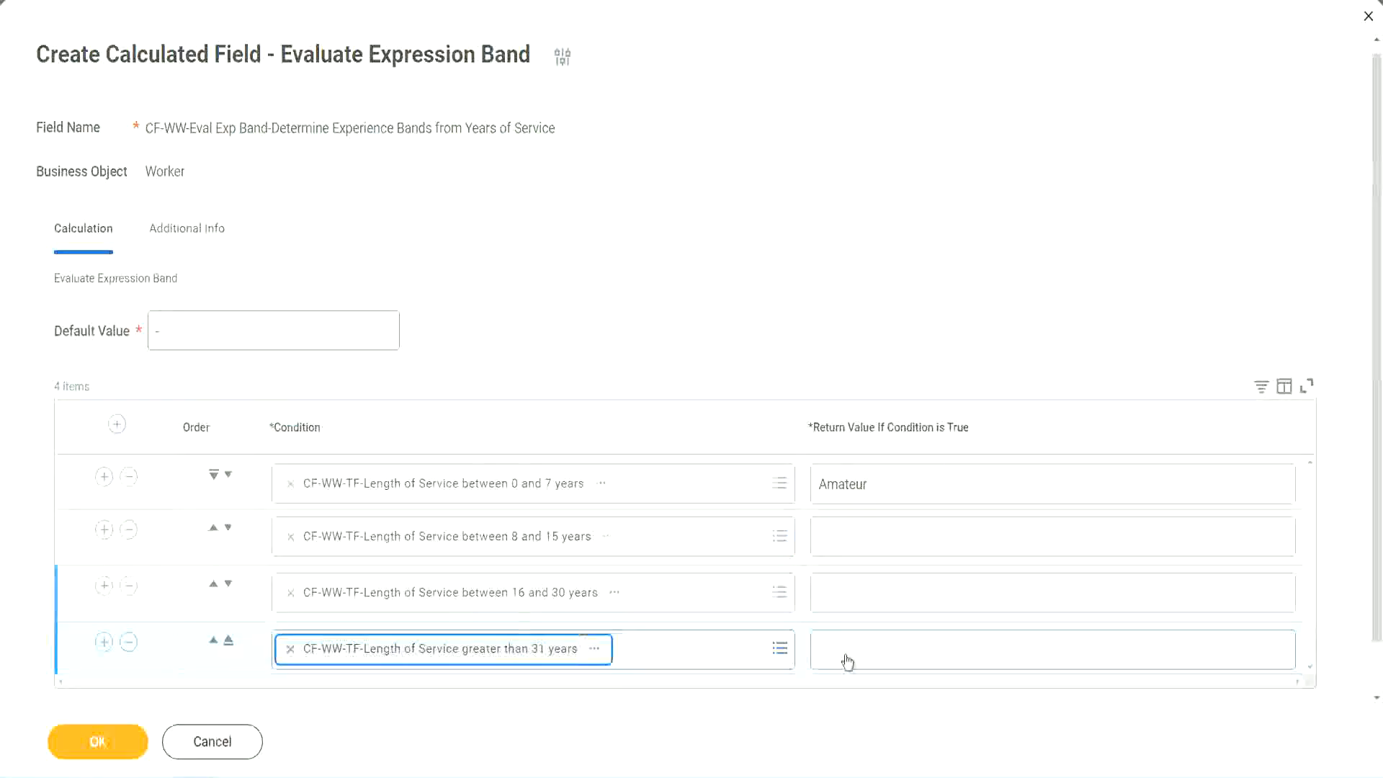
Set the return values Legend for greater than 31 years, Senior for 16 to 30 and Experienced for 8 to 15, and save the calculated field
{"action": "left_click", "coordinate": [905, 649]}
{"action": "type", "text": "Le"}
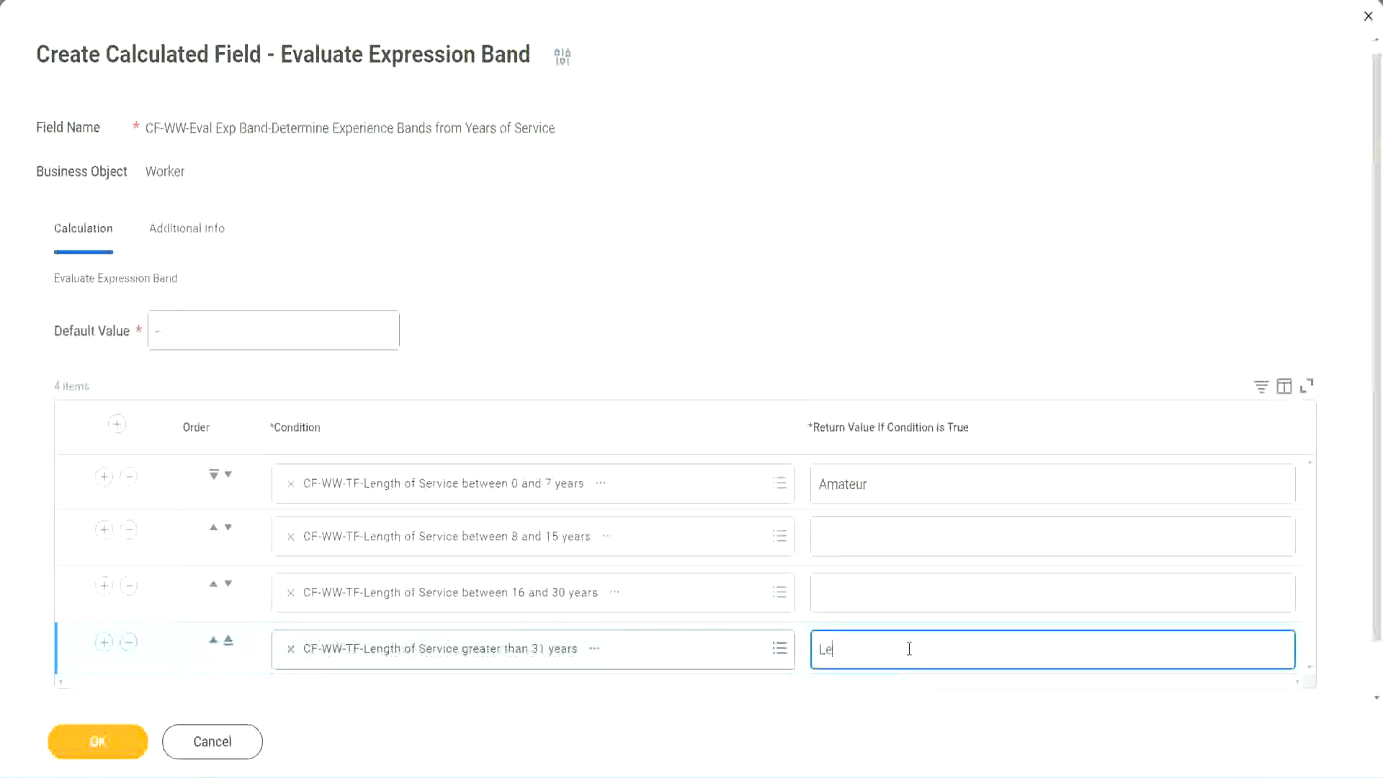
{"action": "type", "text": "gend"}
{"action": "left_click", "coordinate": [850, 591]}
{"action": "type", "text": "S"}
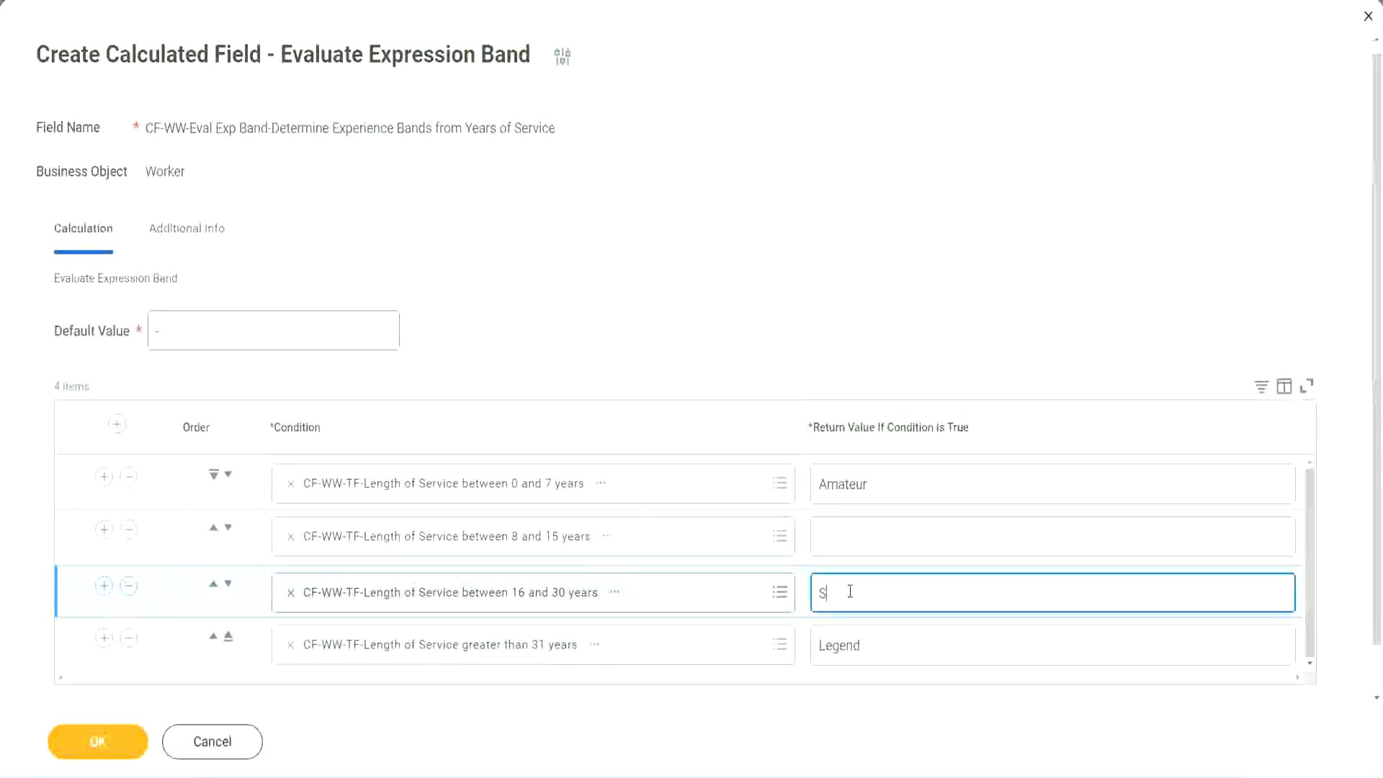
{"action": "type", "text": "enior"}
{"action": "left_click", "coordinate": [871, 538]}
{"action": "type", "text": "Ex"}
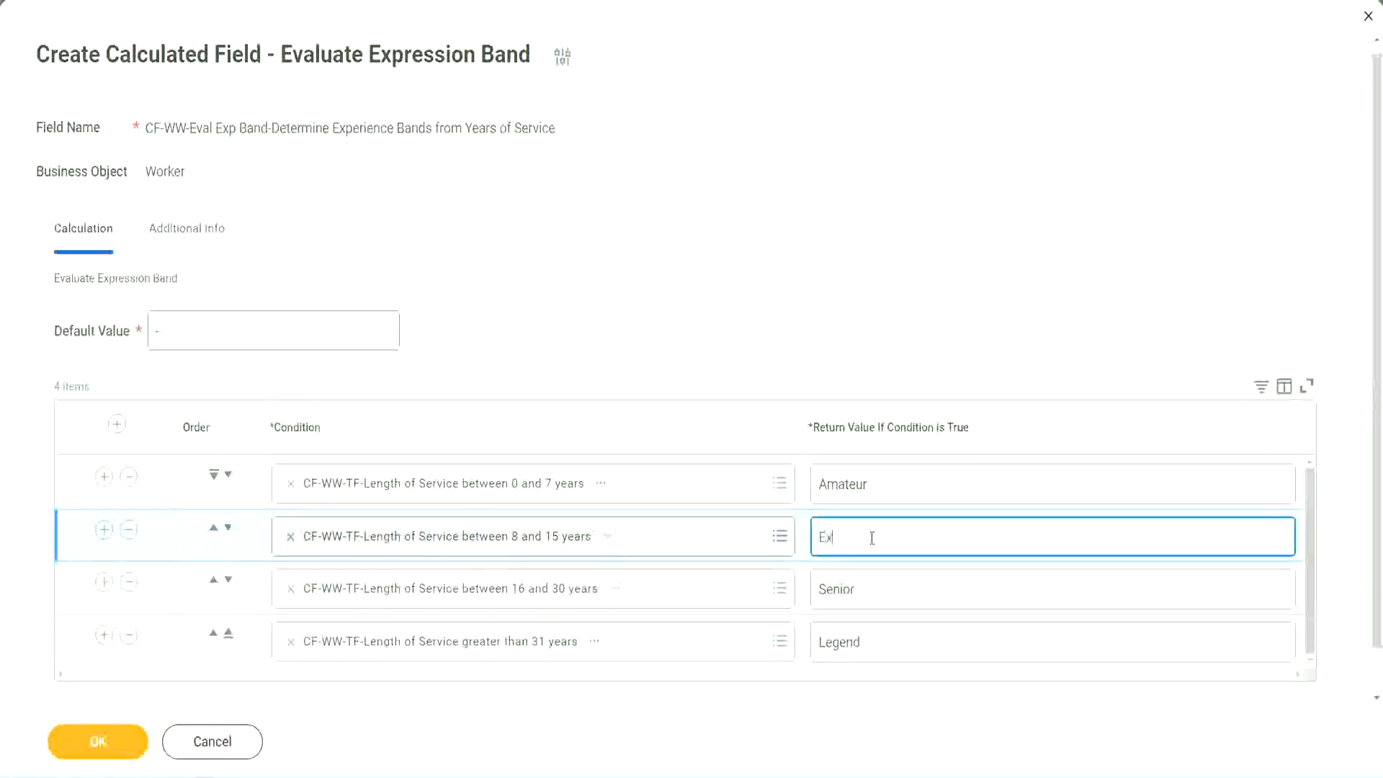
{"action": "type", "text": "perienced"}
{"action": "left_click", "coordinate": [88, 740]}
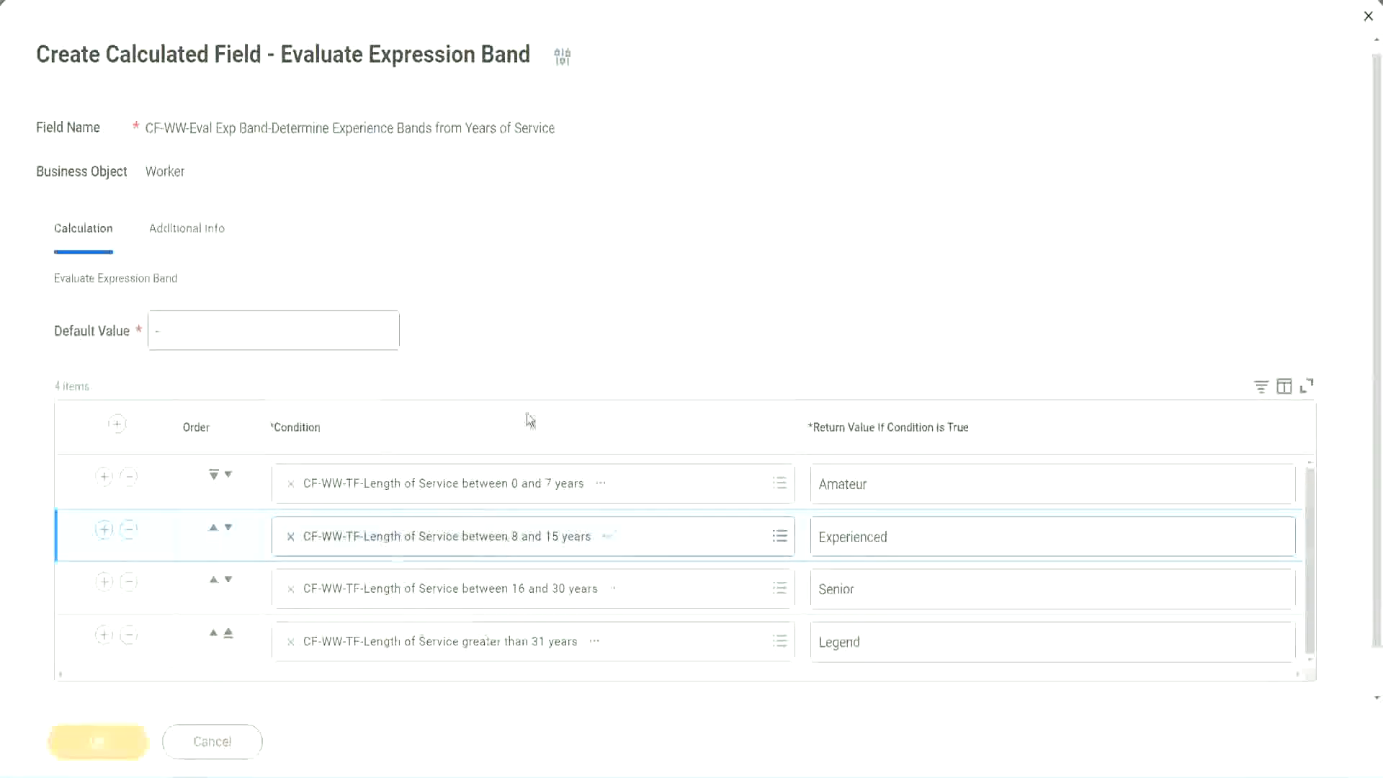
{"action": "scroll", "coordinate": [474, 441], "scroll_direction": "down", "scroll_amount": 3}
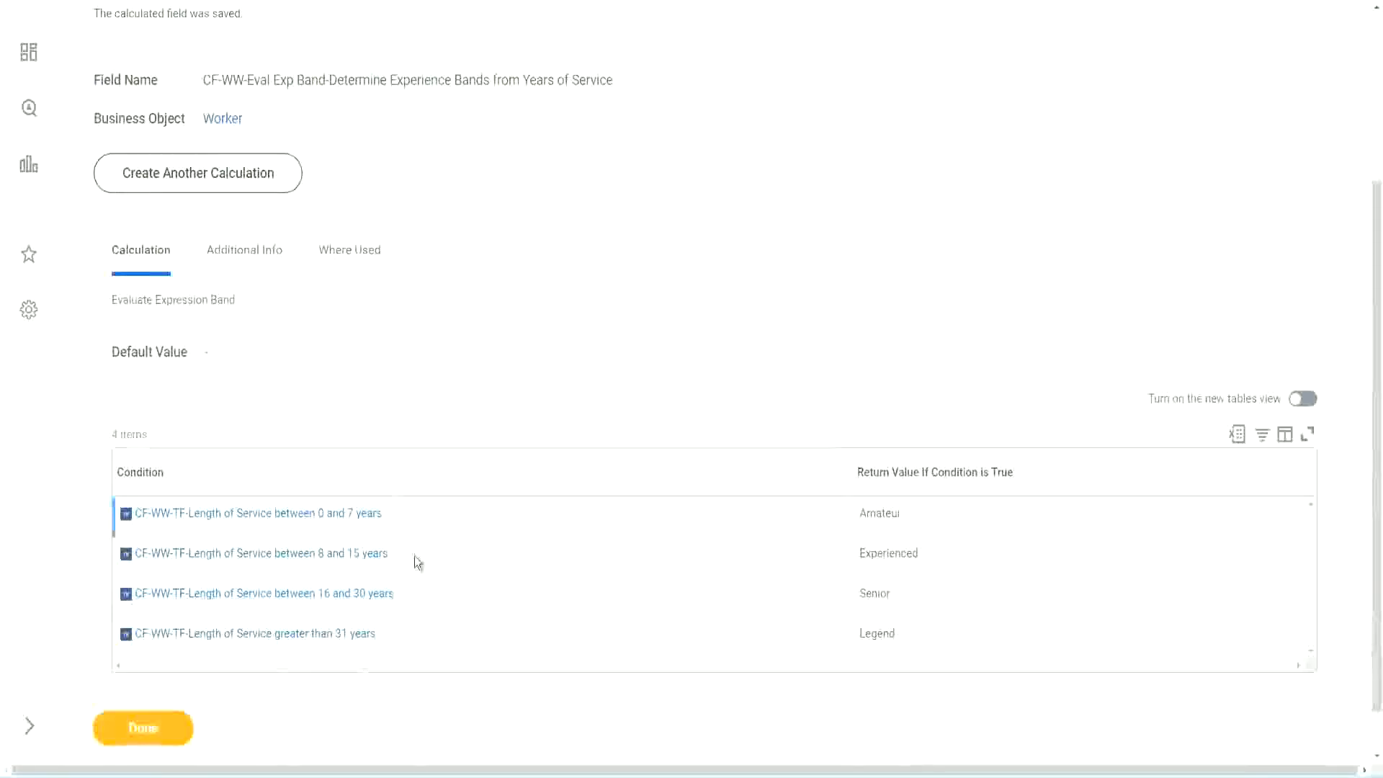
Review the return value assigned to each of the four length-of-service conditions in the saved calculated field
{"action": "double_click", "coordinate": [886, 510]}
{"action": "double_click", "coordinate": [875, 551]}
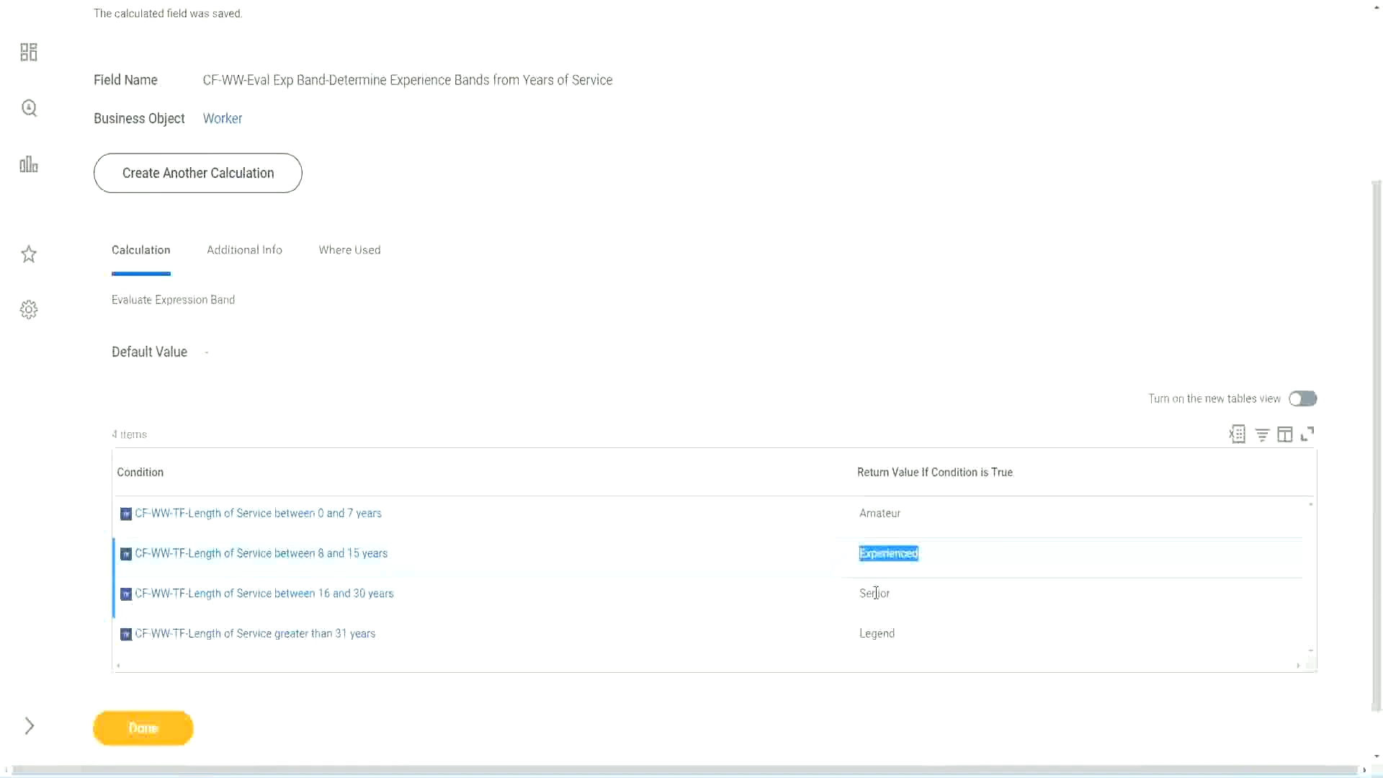
{"action": "double_click", "coordinate": [876, 593]}
{"action": "left_click", "coordinate": [880, 634]}
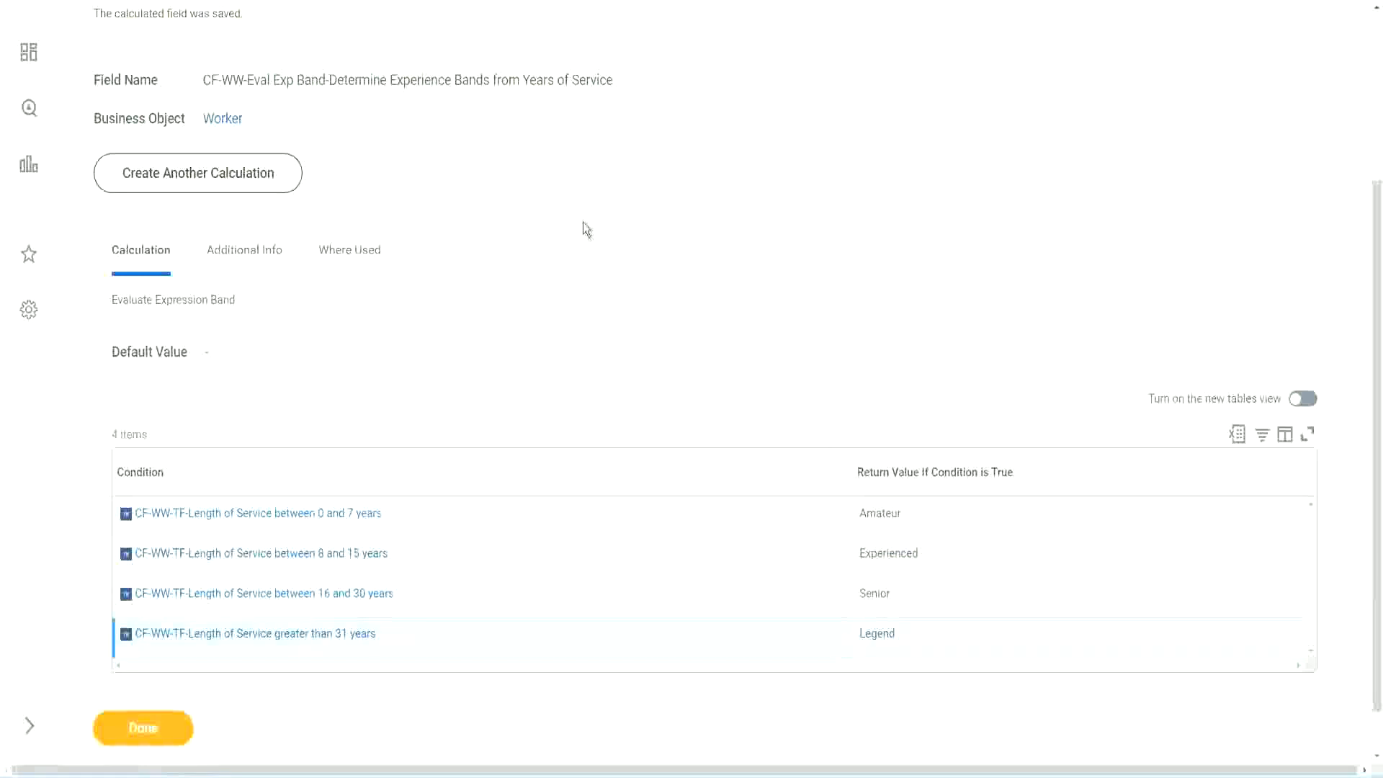
Copy the name of the newly saved calculated field as text
{"action": "scroll", "coordinate": [586, 226], "scroll_direction": "up", "scroll_amount": 3}
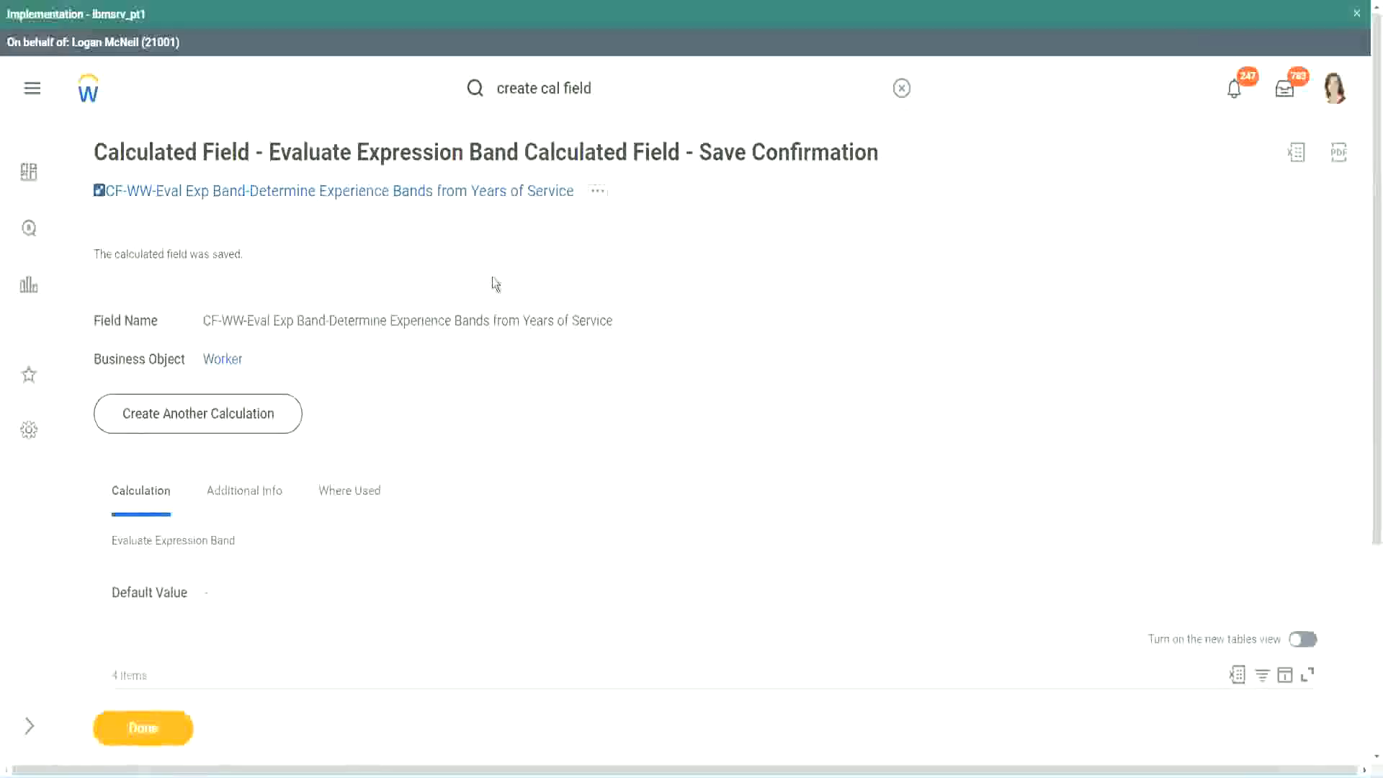
{"action": "right_click", "coordinate": [454, 193]}
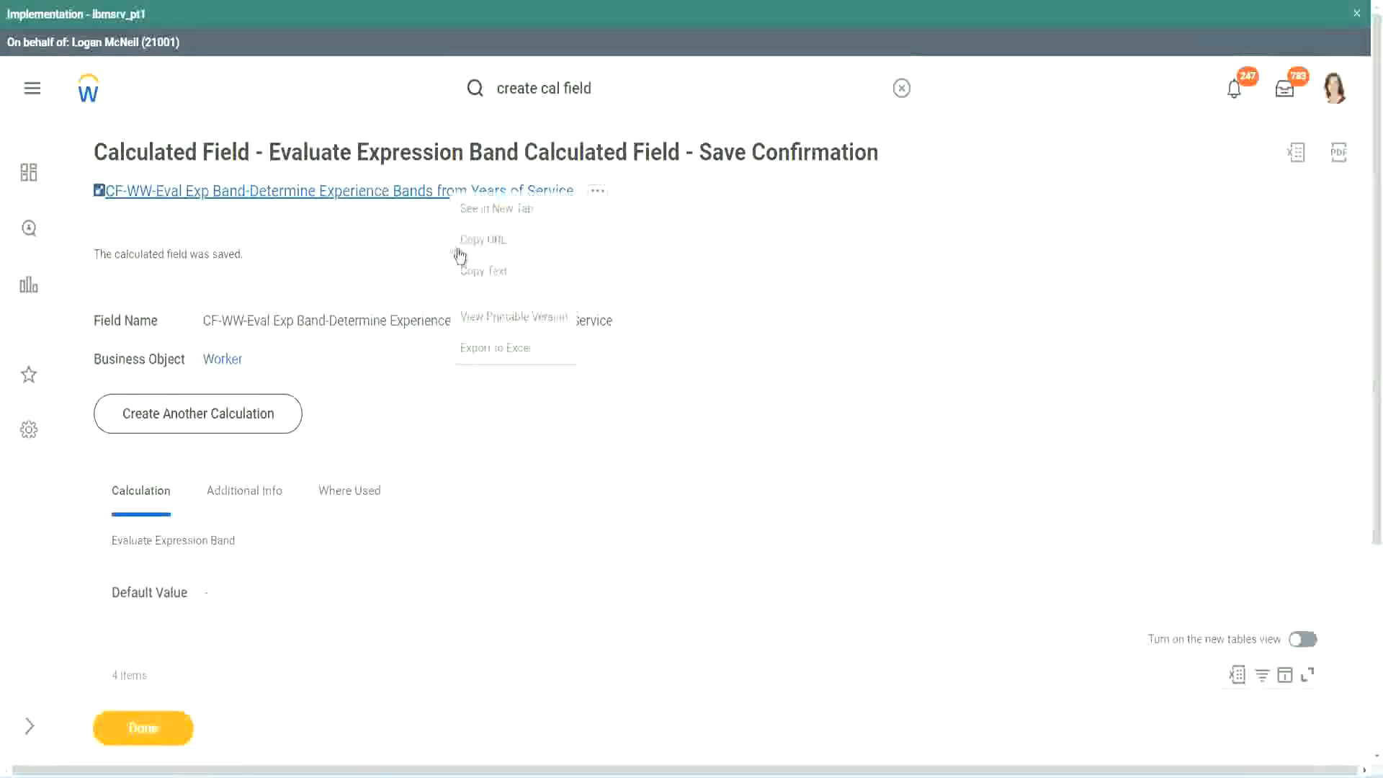
{"action": "left_click", "coordinate": [481, 280]}
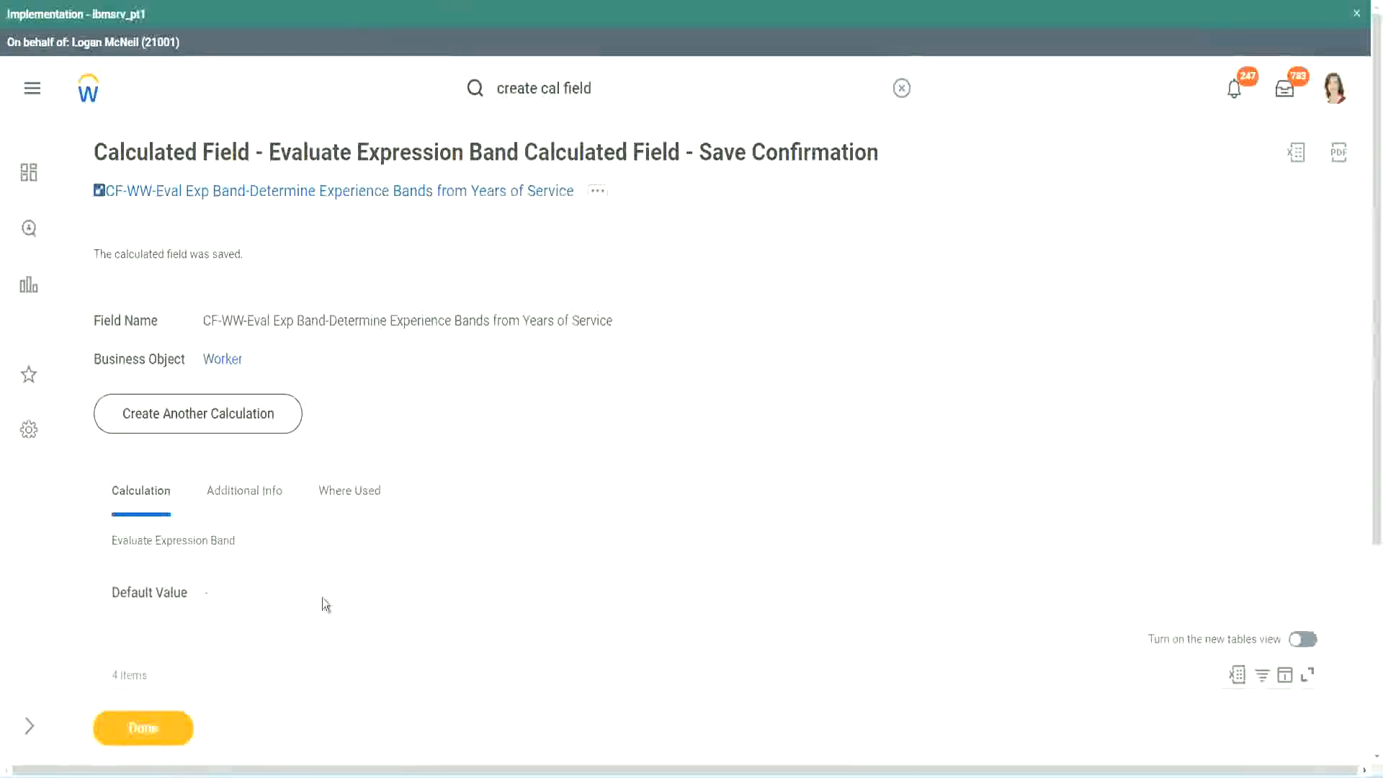
{"action": "scroll", "coordinate": [456, 558], "scroll_direction": "down", "scroll_amount": 3}
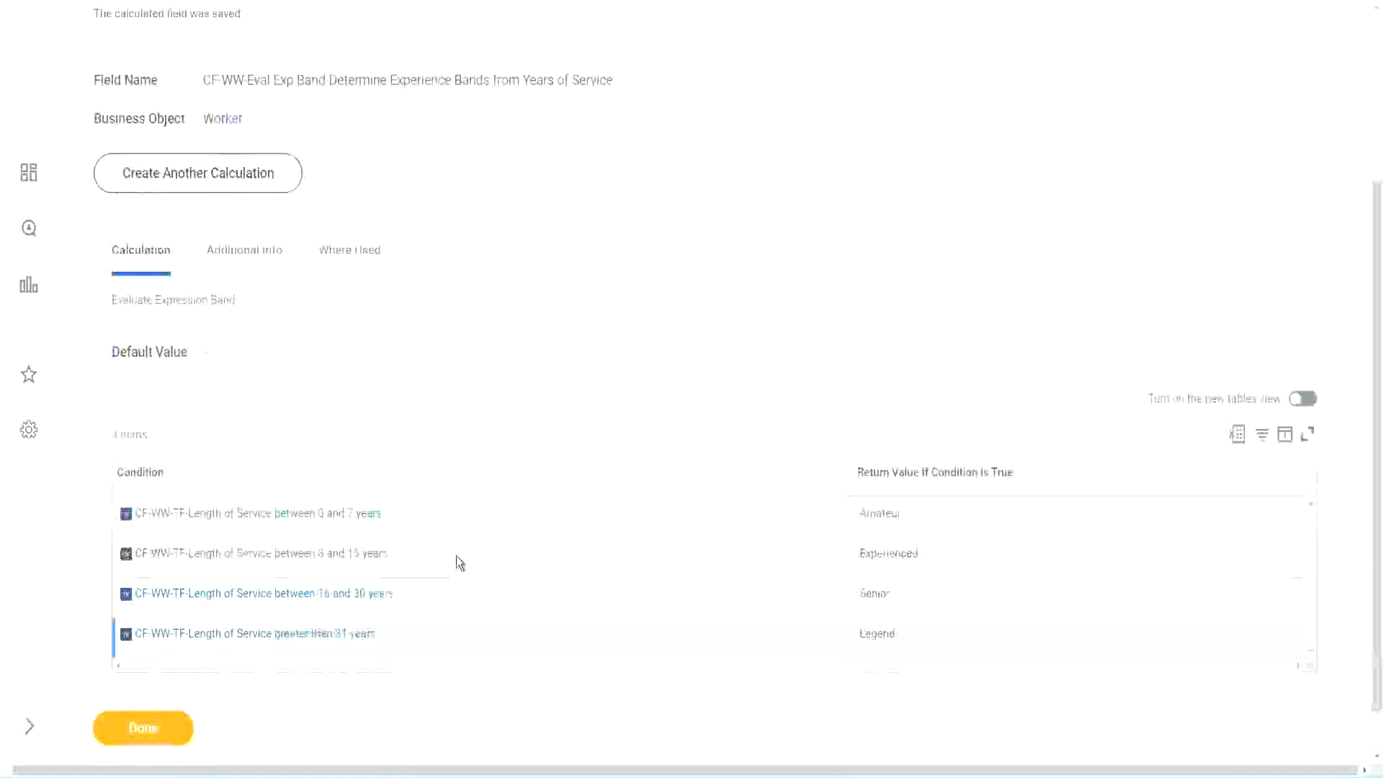
{"action": "scroll", "coordinate": [456, 556], "scroll_direction": "down", "scroll_amount": 1}
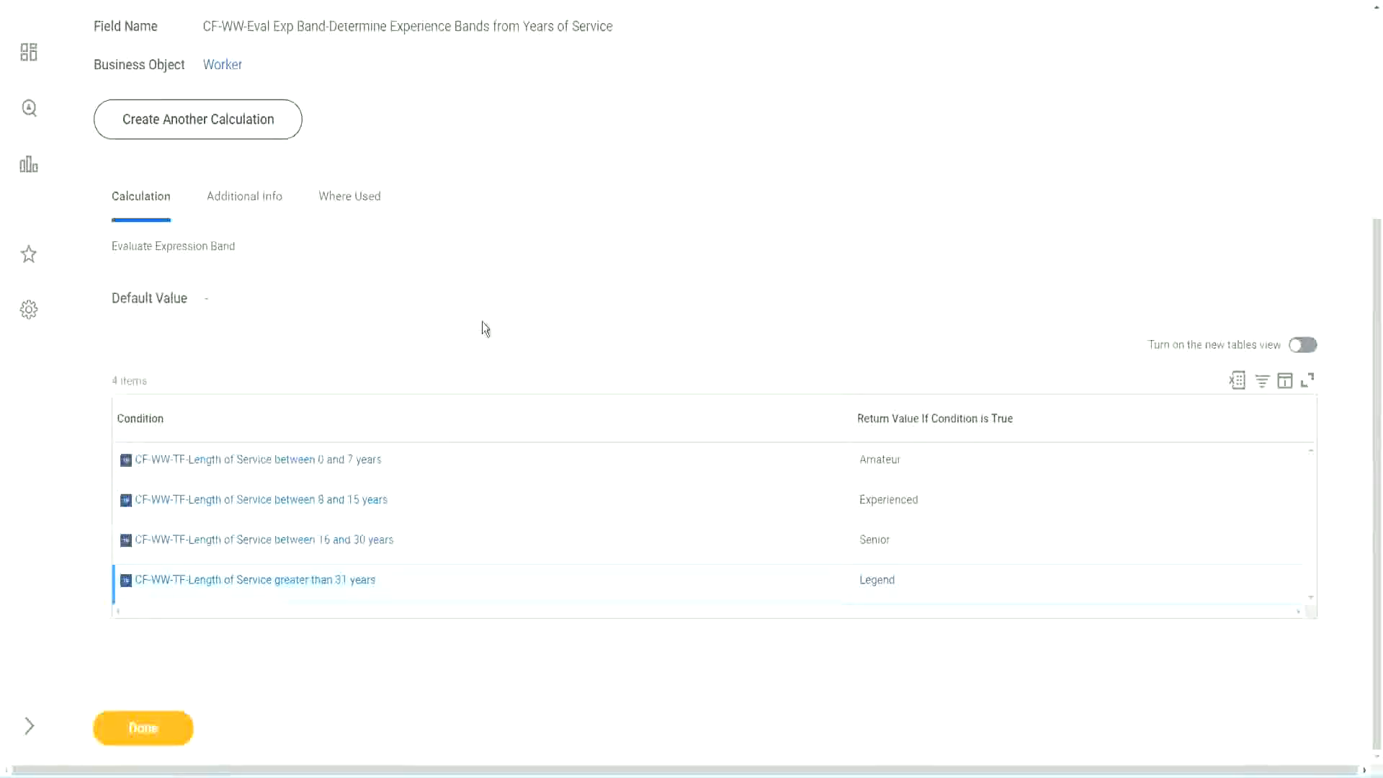
{"action": "scroll", "coordinate": [482, 322], "scroll_direction": "up", "scroll_amount": 2}
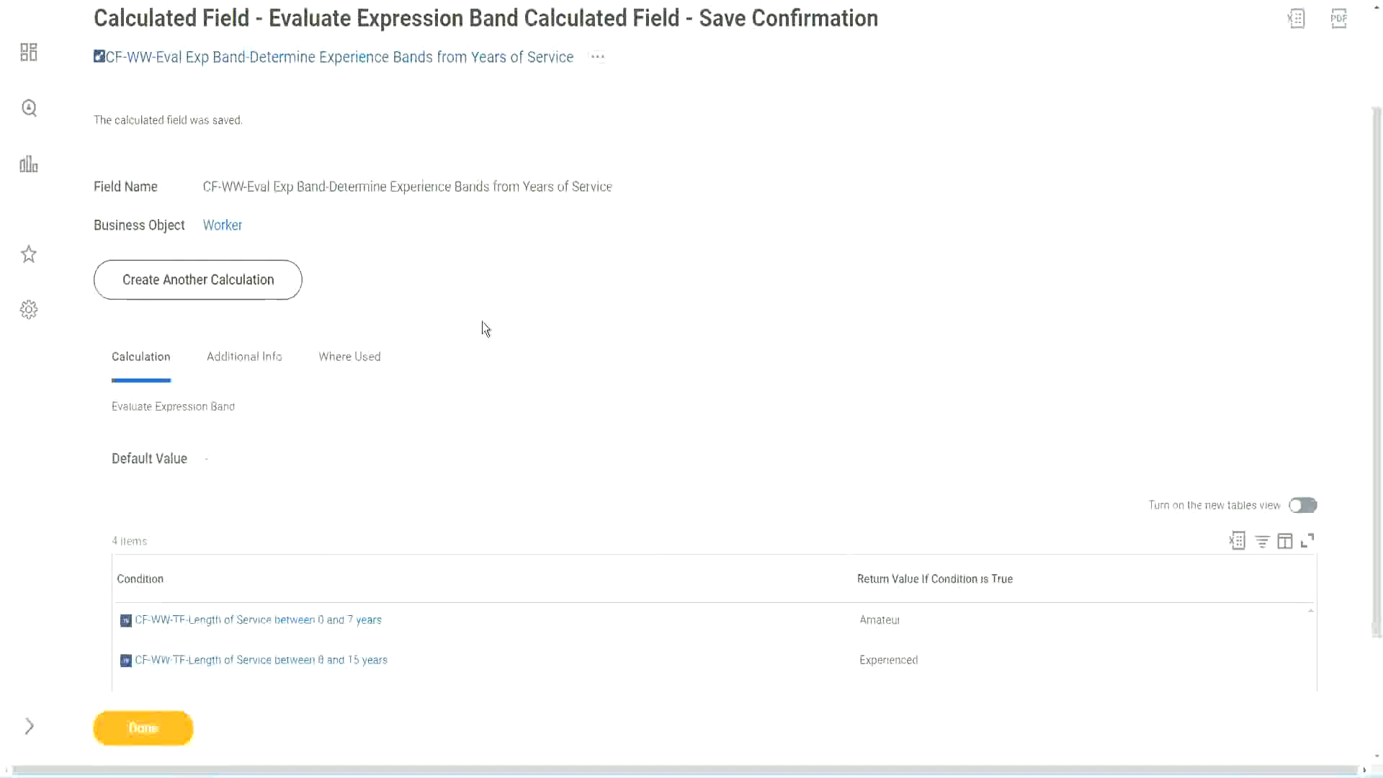
{"action": "scroll", "coordinate": [482, 322], "scroll_direction": "down", "scroll_amount": 2}
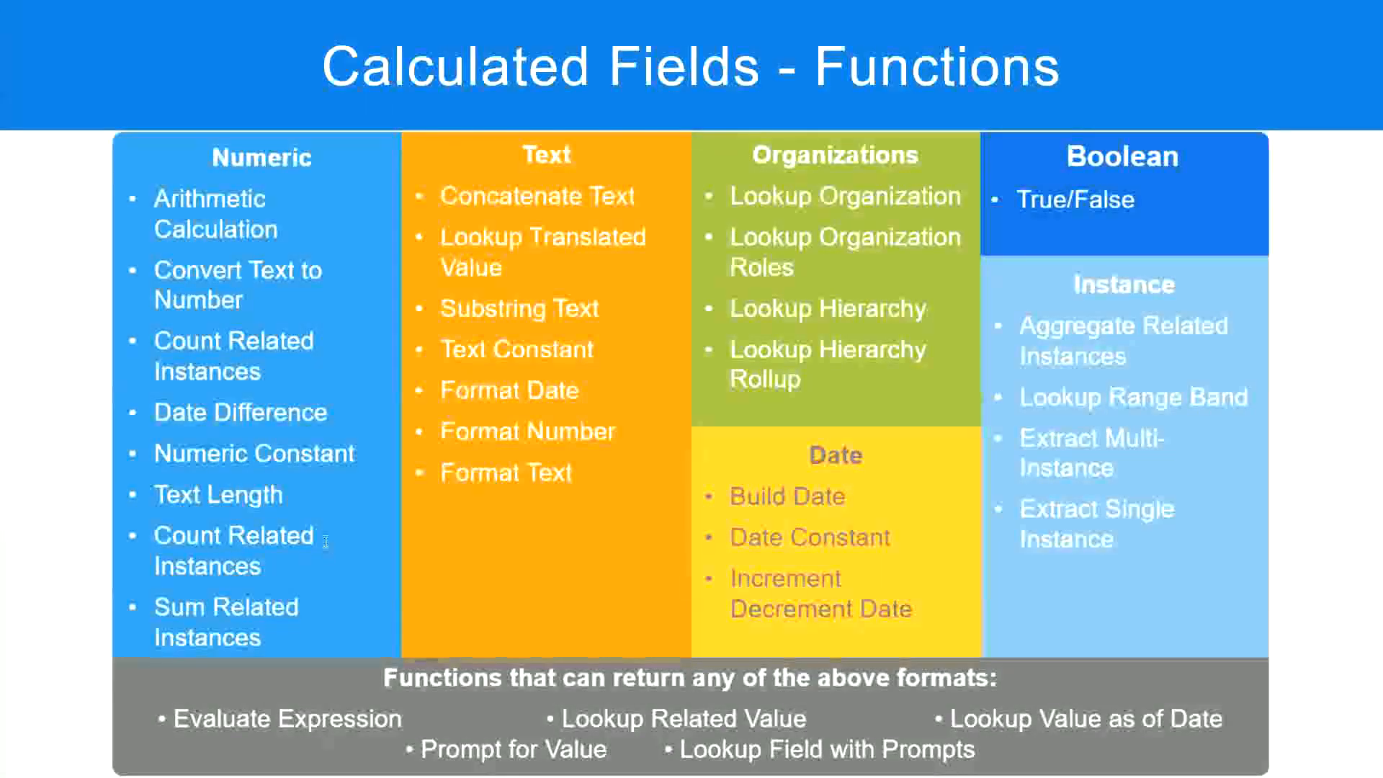
Switch back from the slides to Workday and finish the calculated field's save confirmation
{"action": "key", "text": "alt+Tab"}
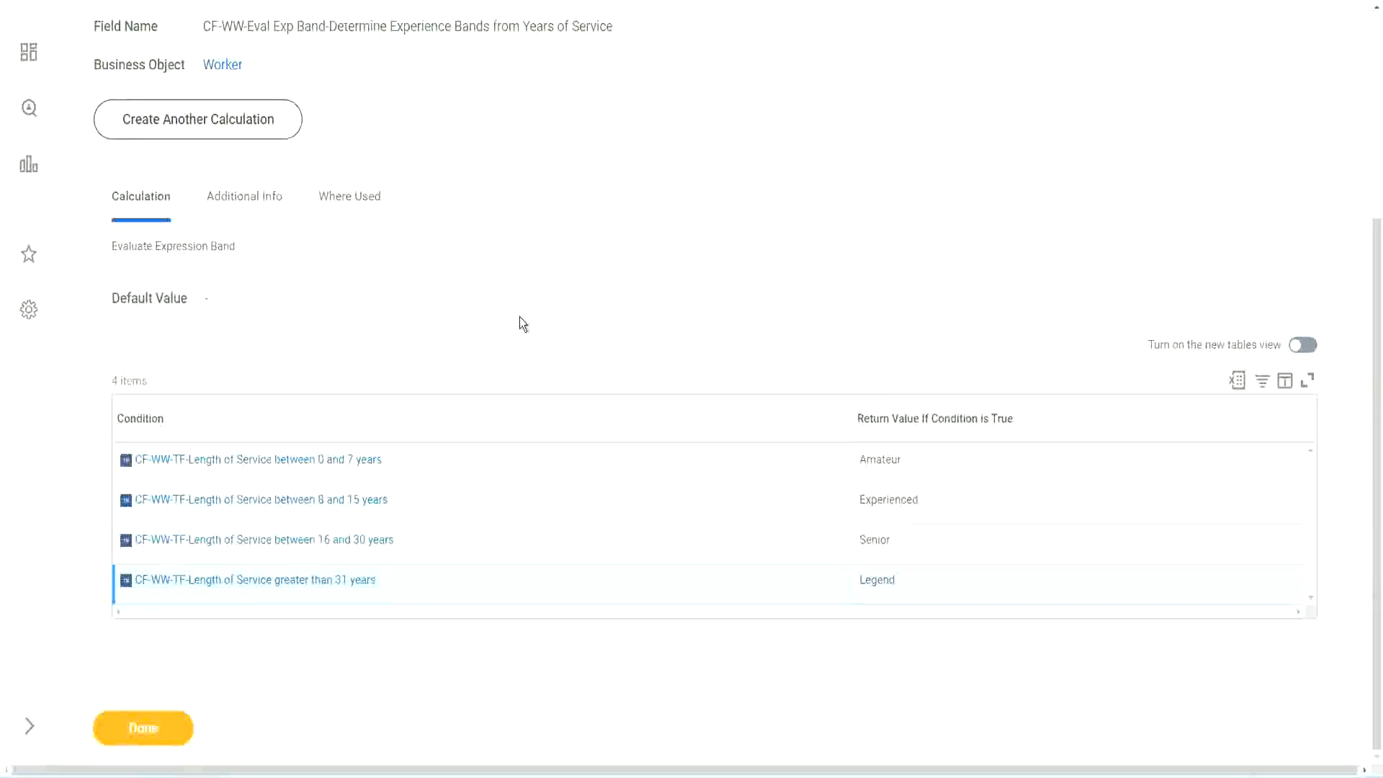
{"action": "scroll", "coordinate": [523, 324], "scroll_direction": "up", "scroll_amount": 1}
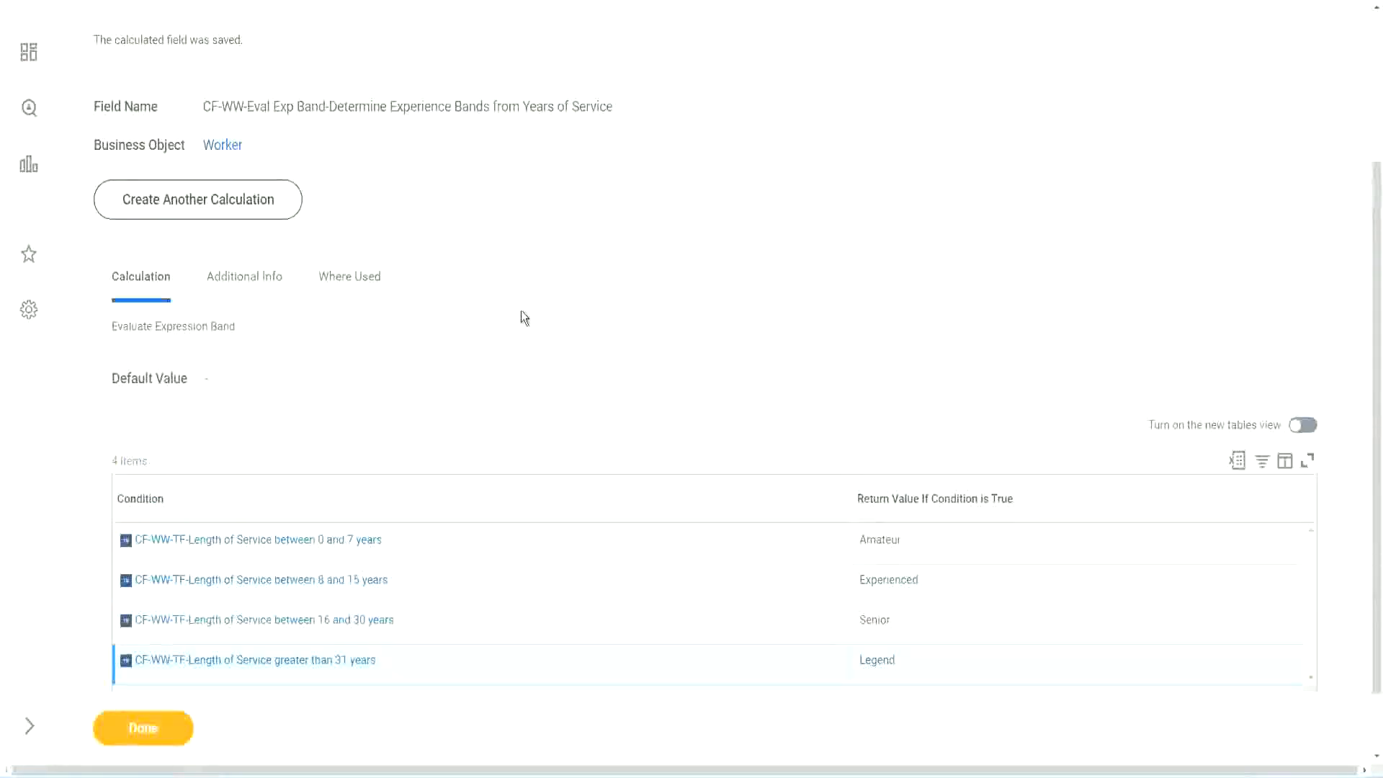
{"action": "scroll", "coordinate": [521, 314], "scroll_direction": "up", "scroll_amount": 3}
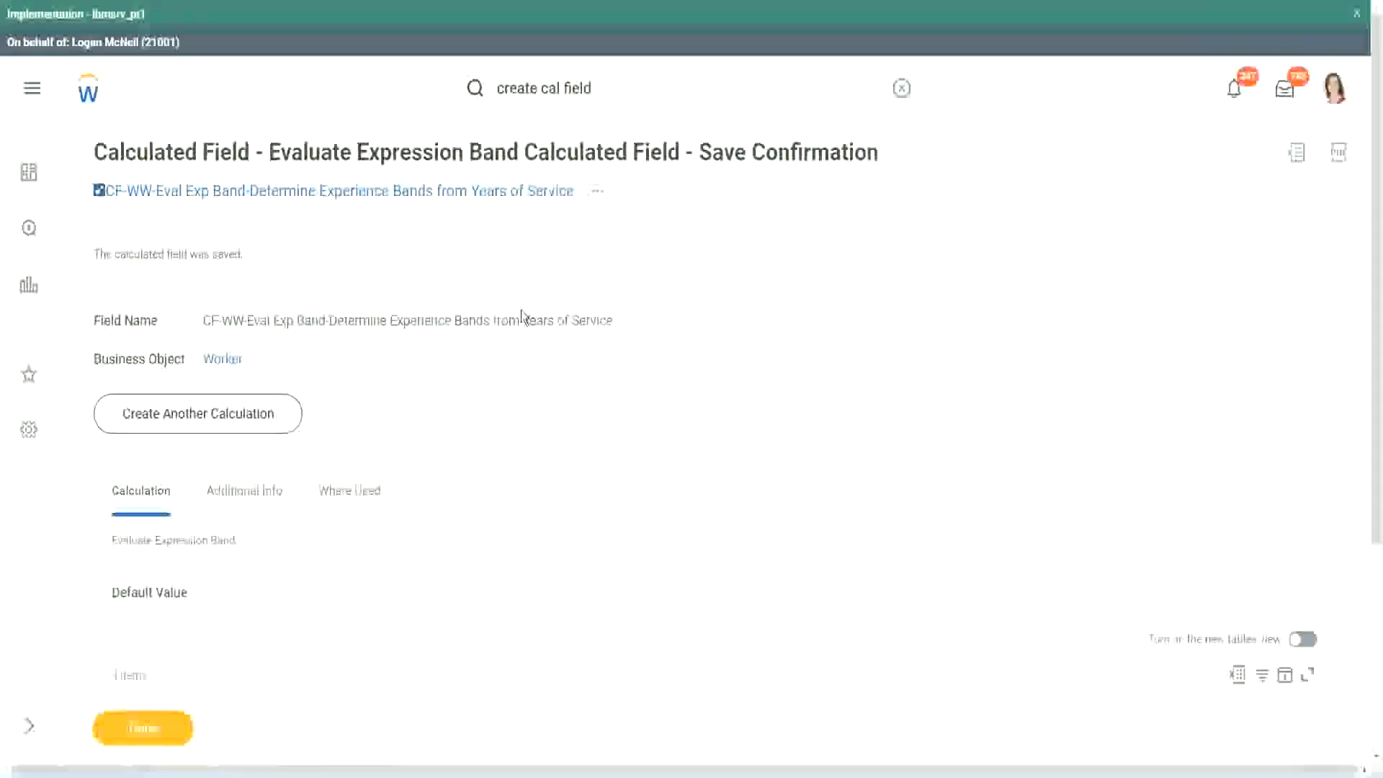
{"action": "scroll", "coordinate": [521, 314], "scroll_direction": "down", "scroll_amount": 4}
{"action": "left_click", "coordinate": [145, 735]}
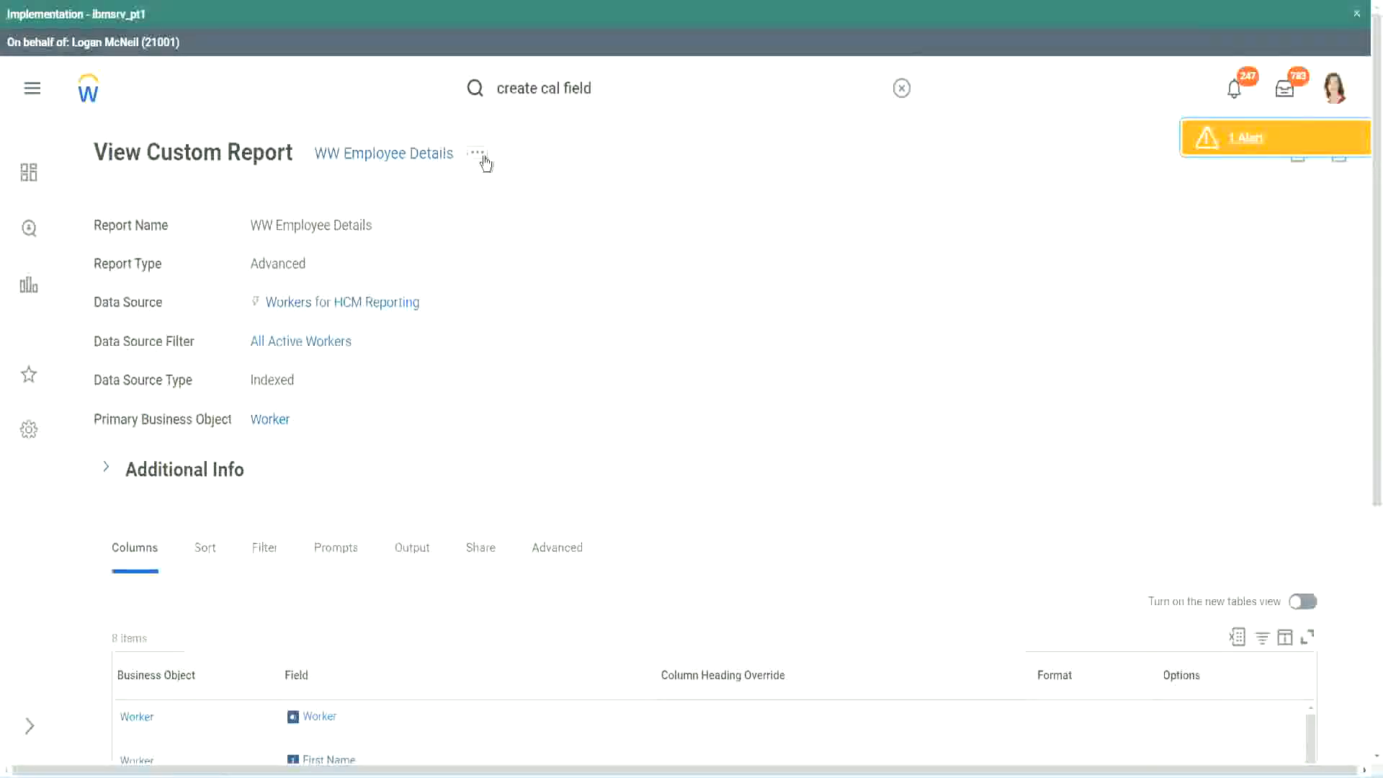
Open the WW Employee Details custom report for editing
{"action": "left_click", "coordinate": [478, 154]}
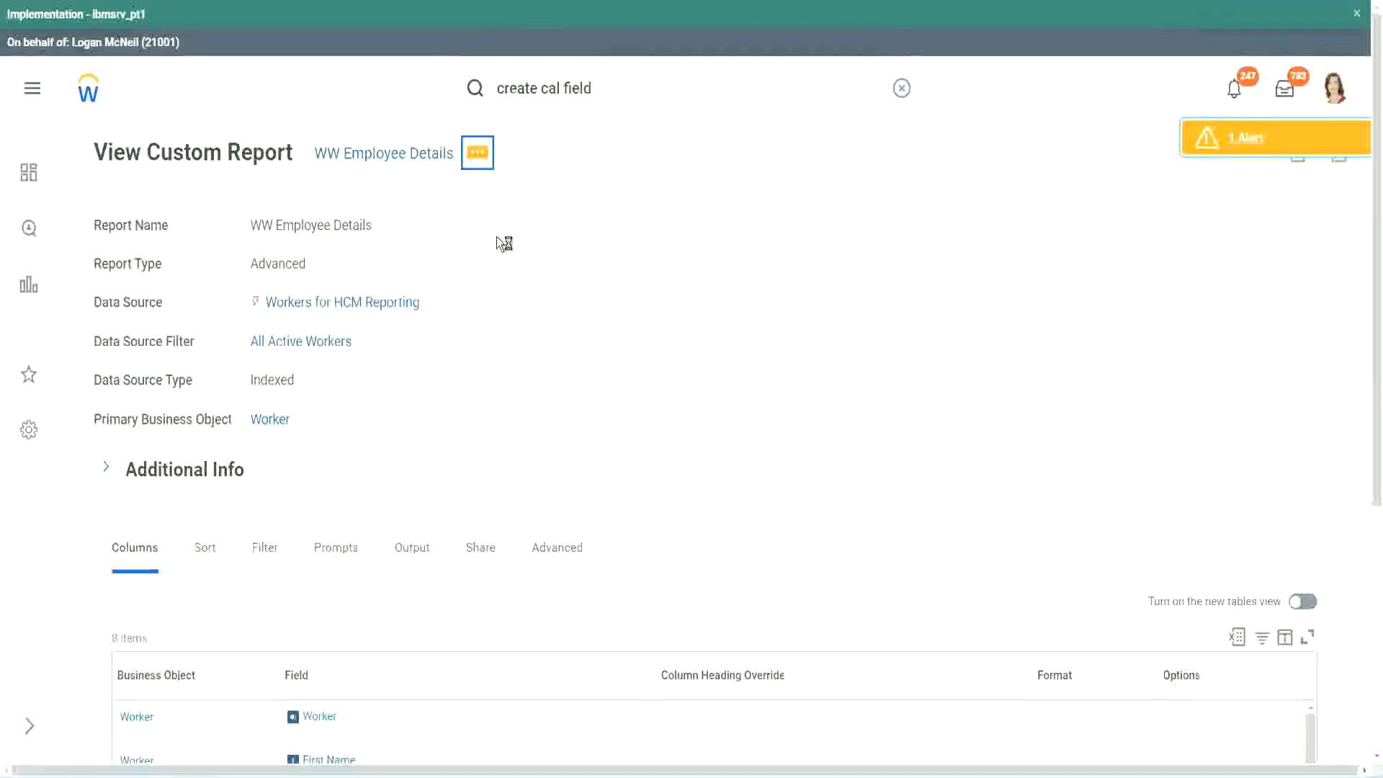
{"action": "mouse_move", "coordinate": [555, 231]}
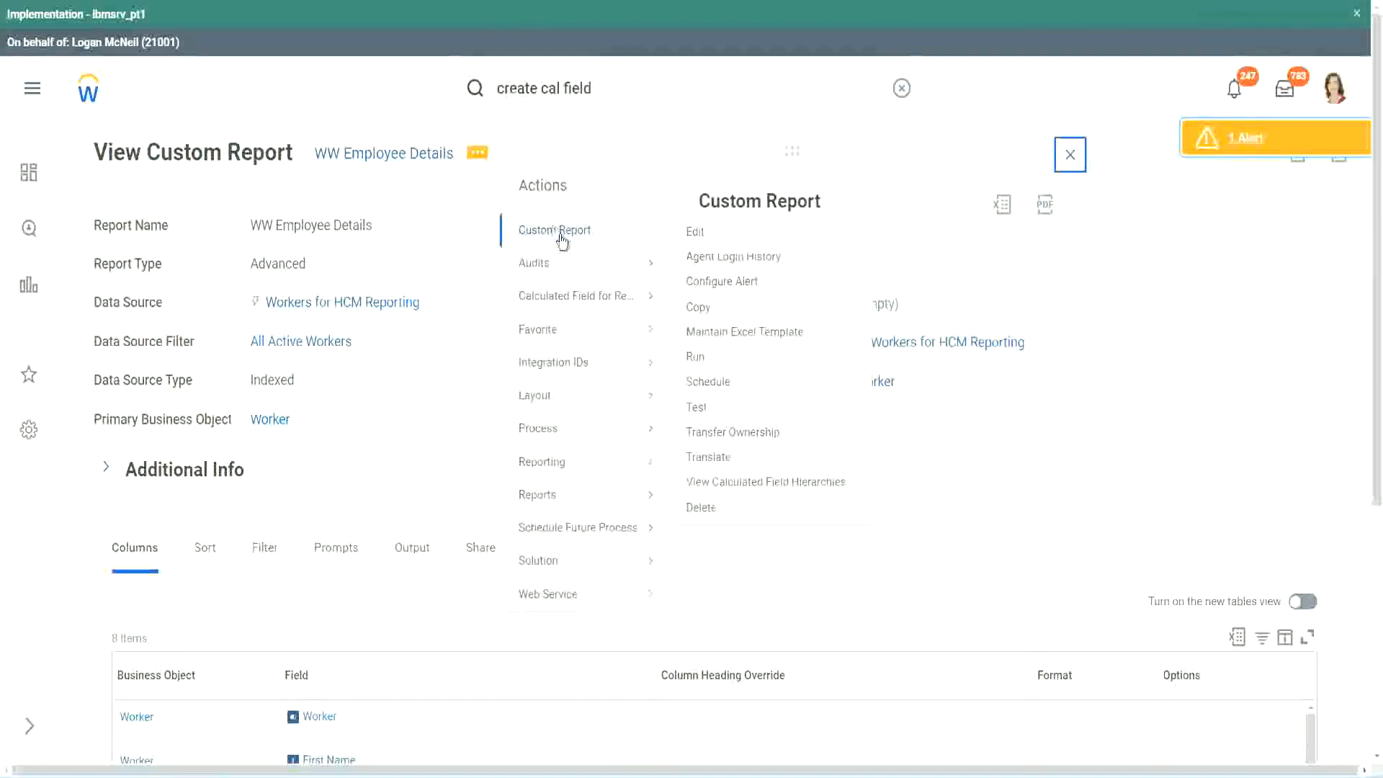
{"action": "left_click", "coordinate": [703, 235]}
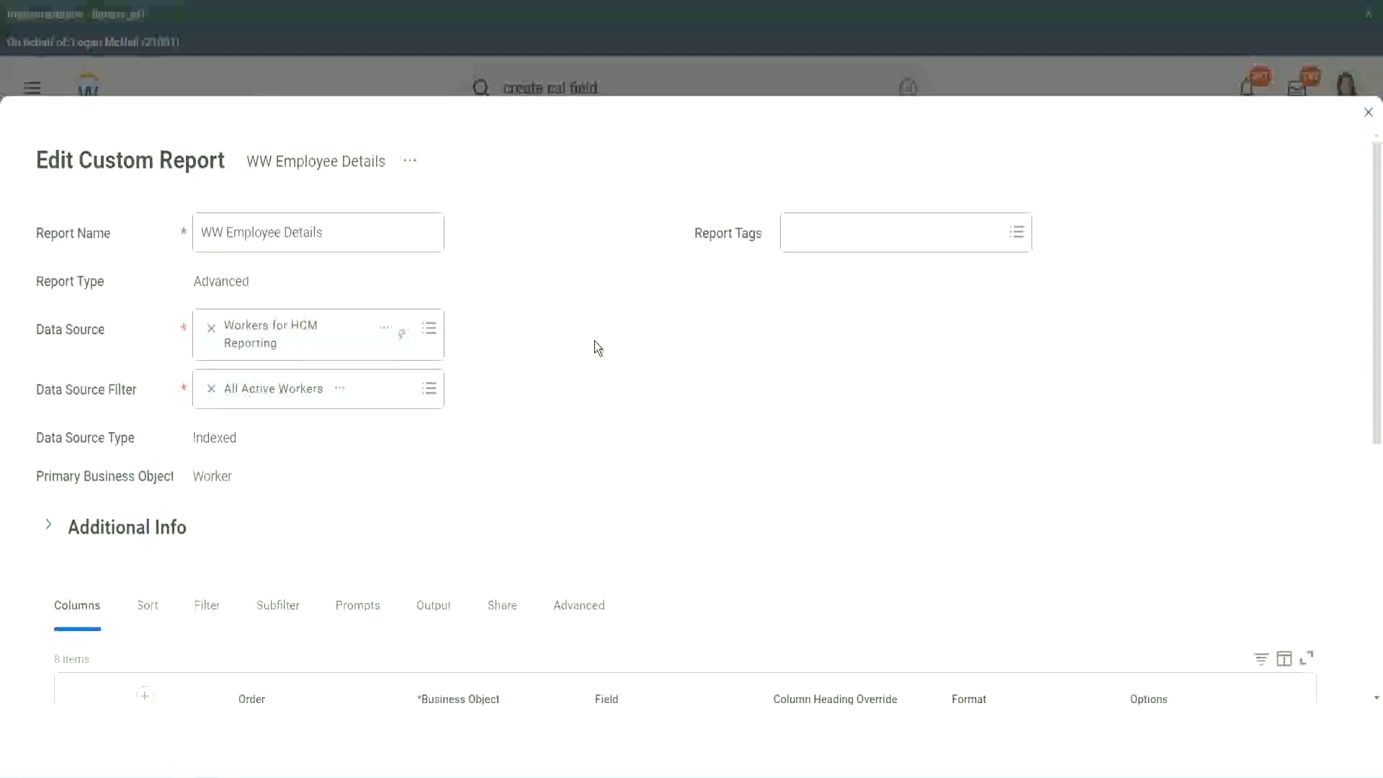
Add a new column row for the Worker business object below the existing Experience Bands column
{"action": "scroll", "coordinate": [595, 346], "scroll_direction": "down", "scroll_amount": 8}
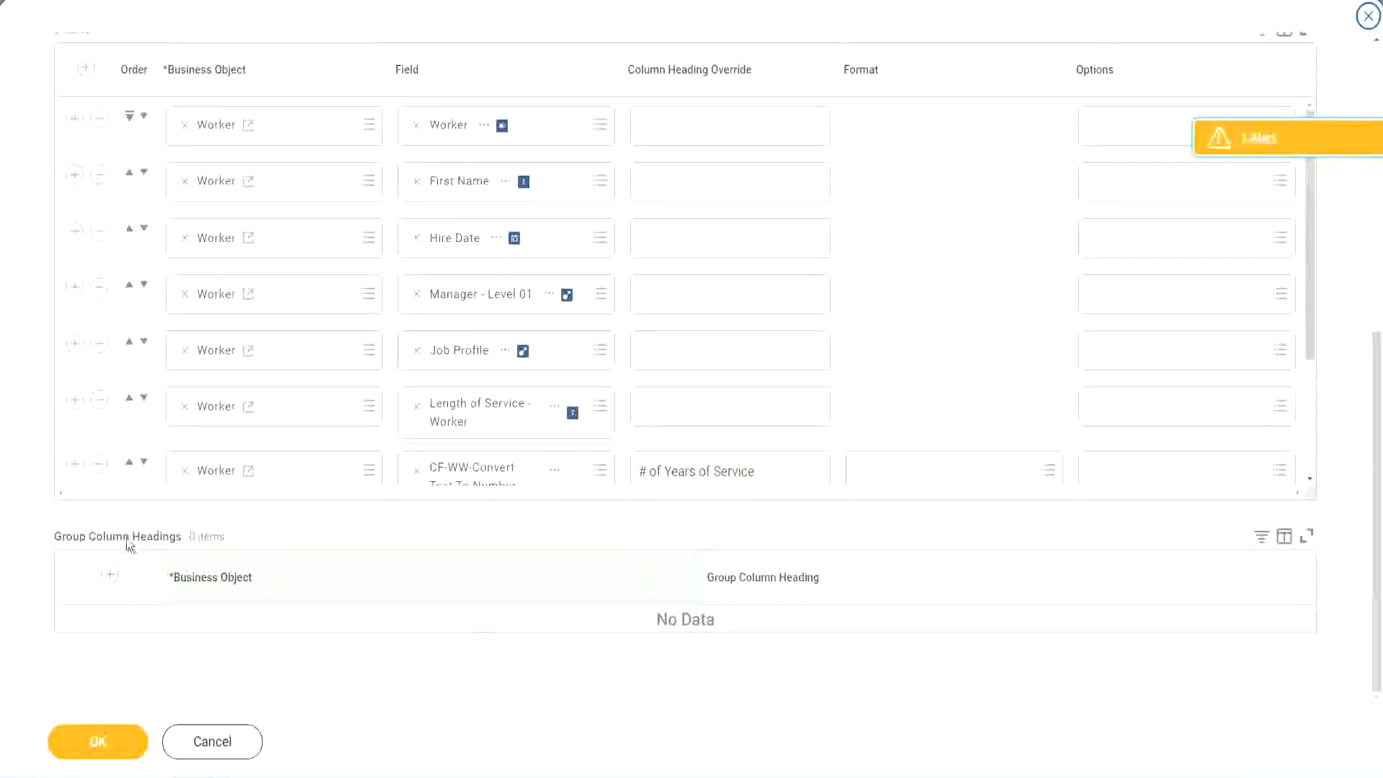
{"action": "scroll", "coordinate": [274, 374], "scroll_direction": "down", "scroll_amount": 3}
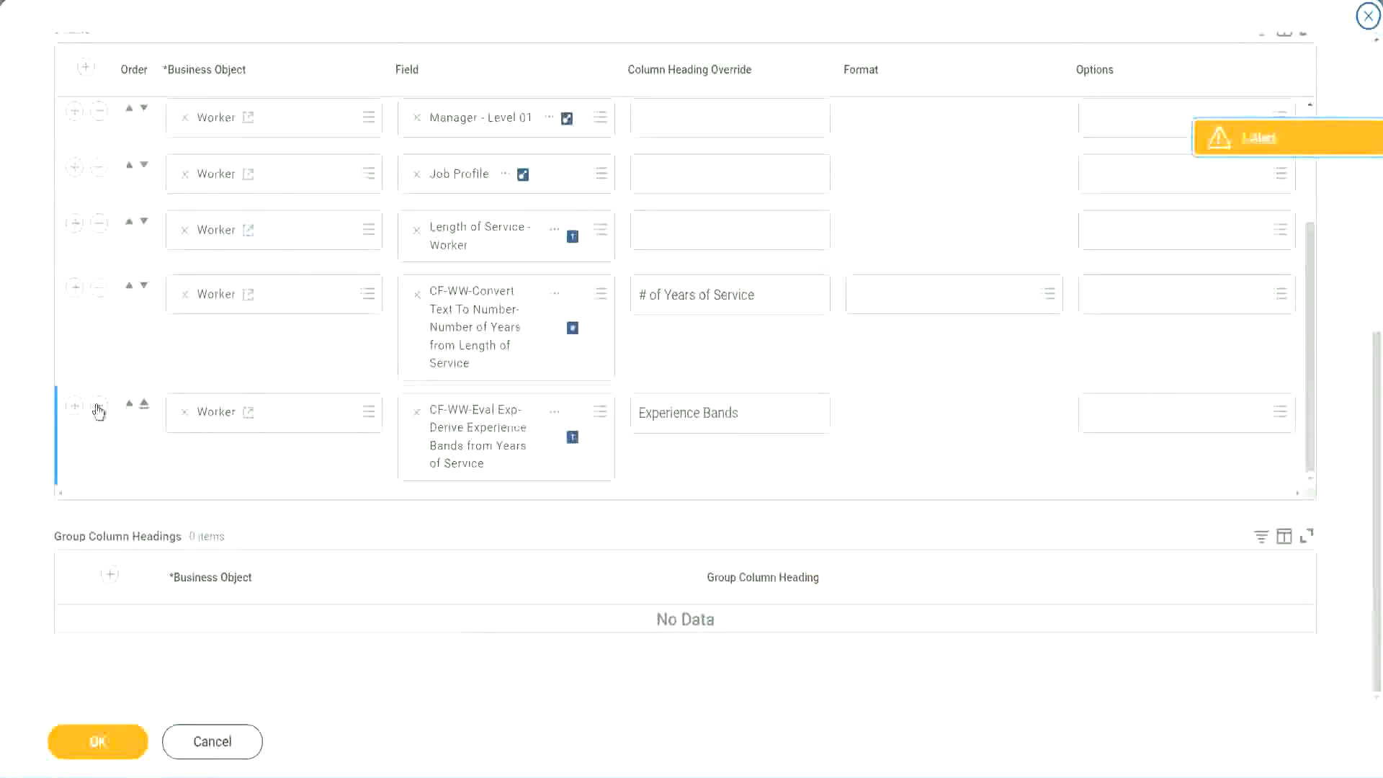
{"action": "left_click", "coordinate": [75, 405]}
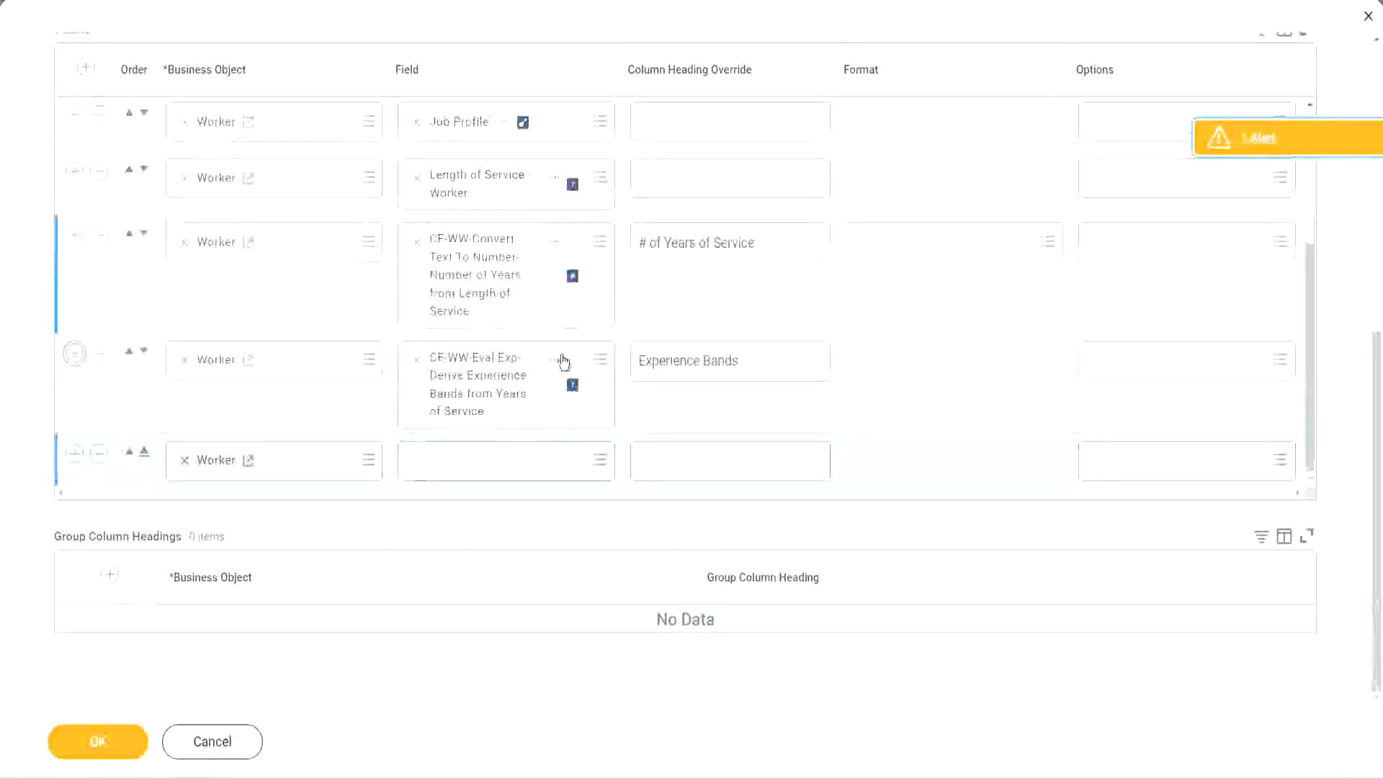
Copy the name of the CF-WW-Eval Exp-Derive Experience Bands from Years of Service field into the new row's field search
{"action": "right_click", "coordinate": [482, 388]}
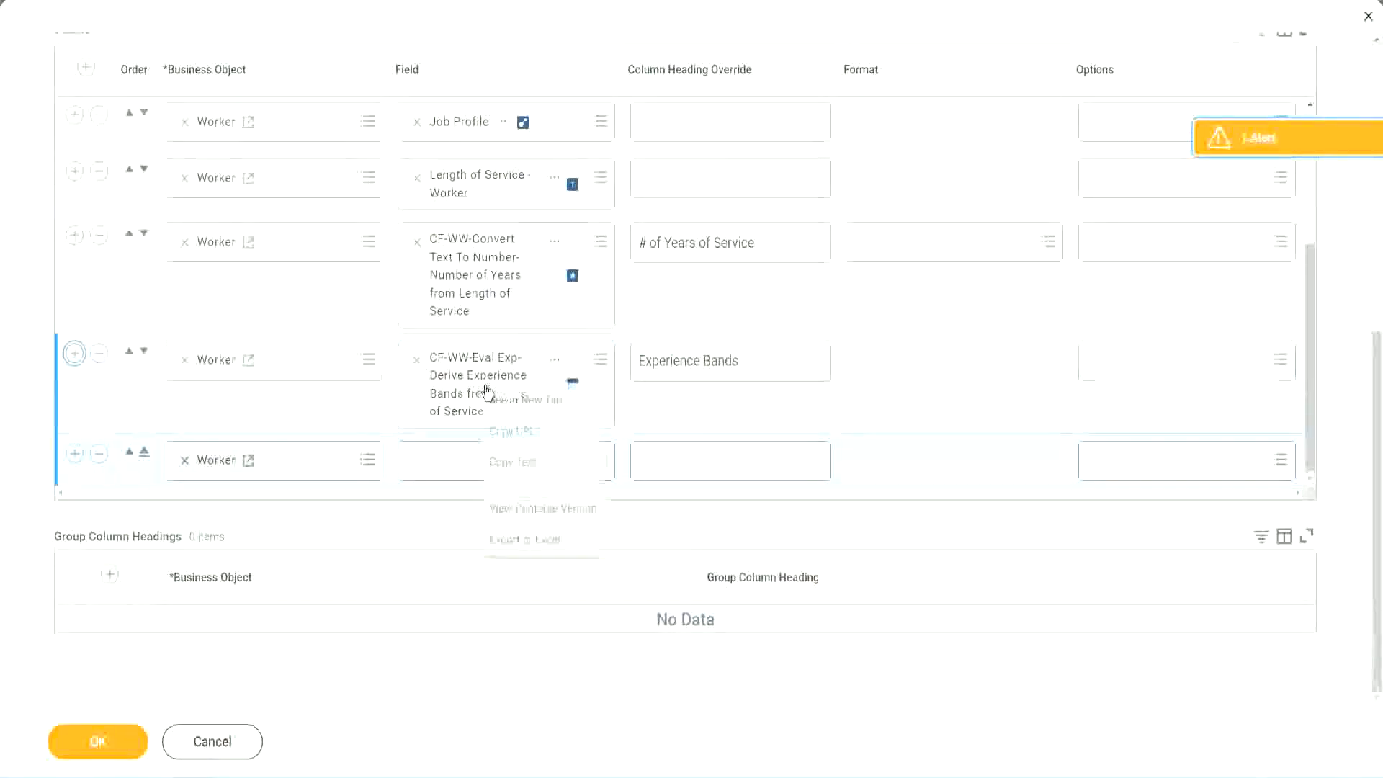
{"action": "left_click", "coordinate": [520, 465]}
{"action": "left_click", "coordinate": [434, 468]}
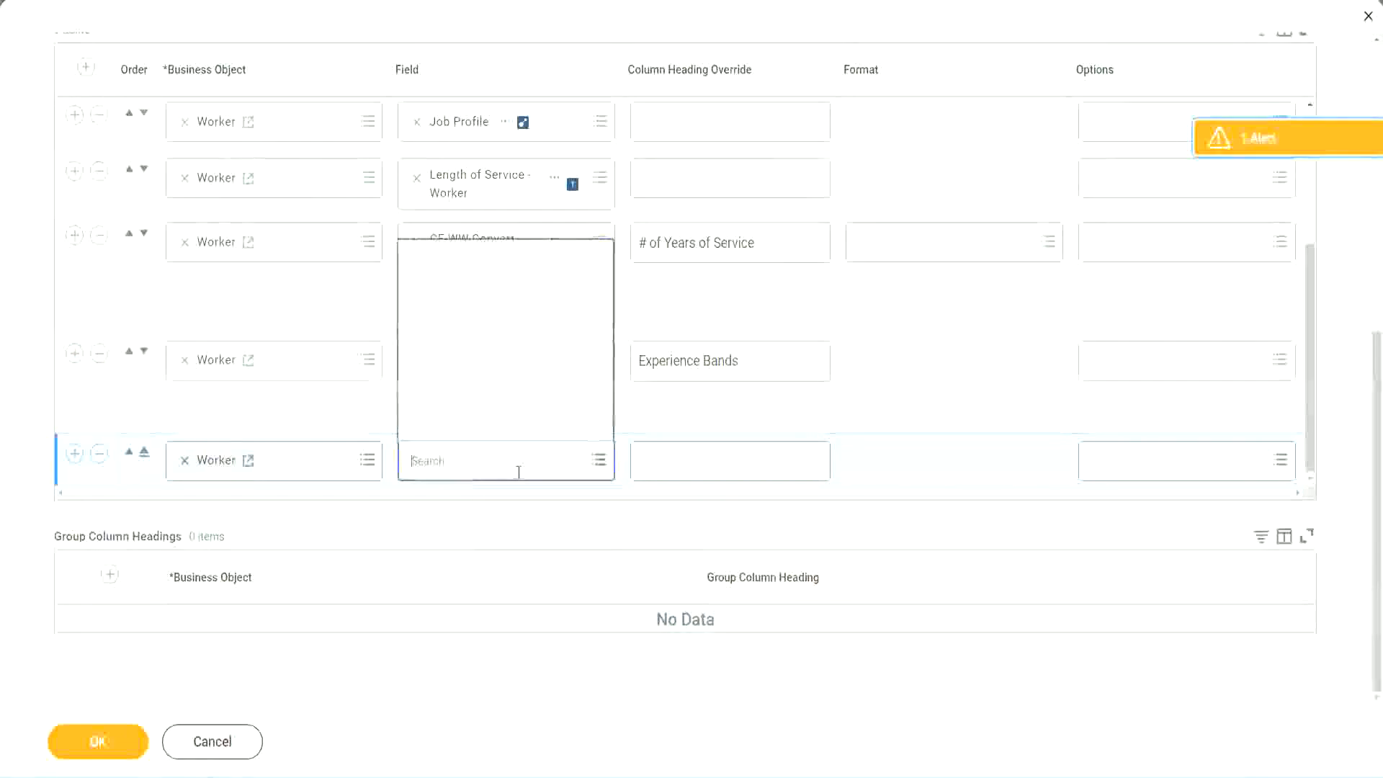
{"action": "key", "text": "ctrl+v"}
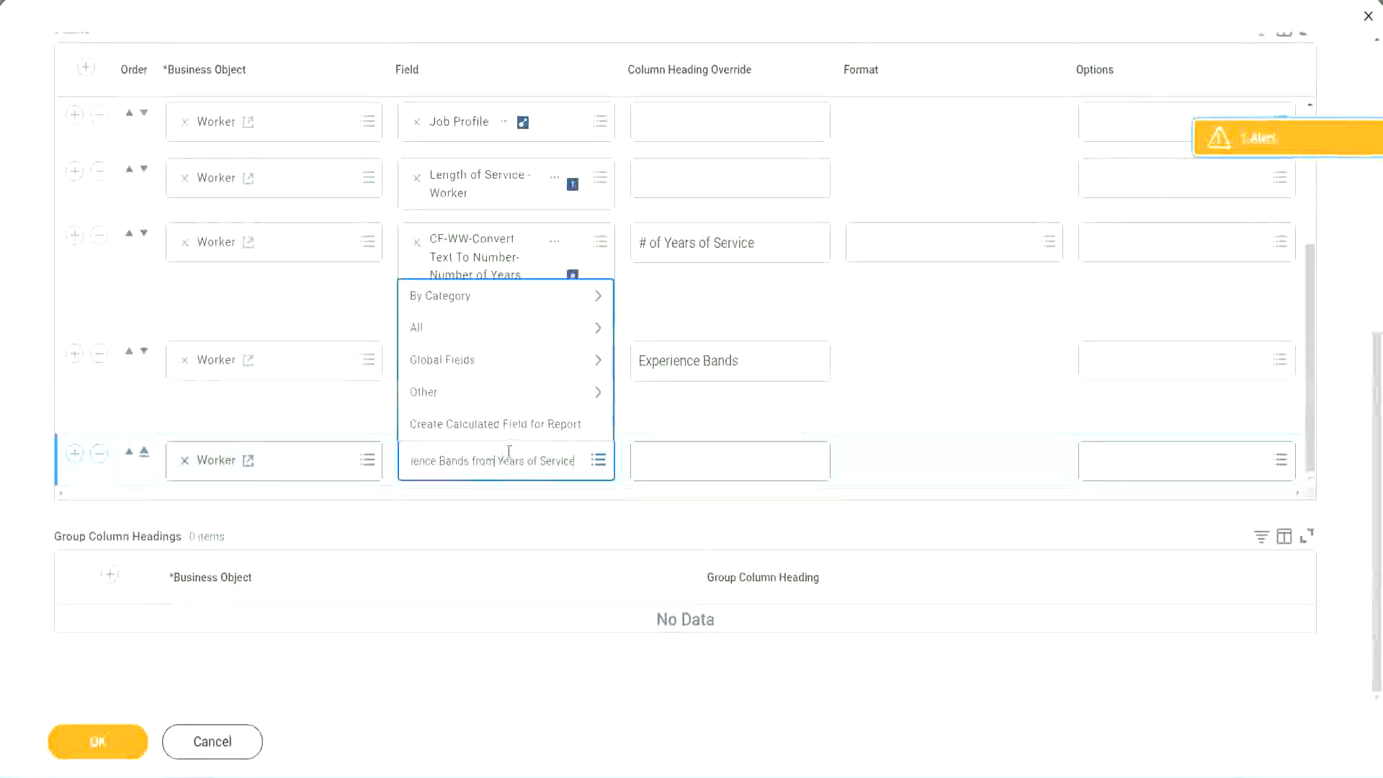
Change the search text to CF-WW-Eval Exp Band and select CF-WW-Eval Exp Band-Determine Experience Bands from Years of Service as the field
{"action": "left_click_drag", "start_coordinate": [418, 456], "coordinate": [351, 457]}
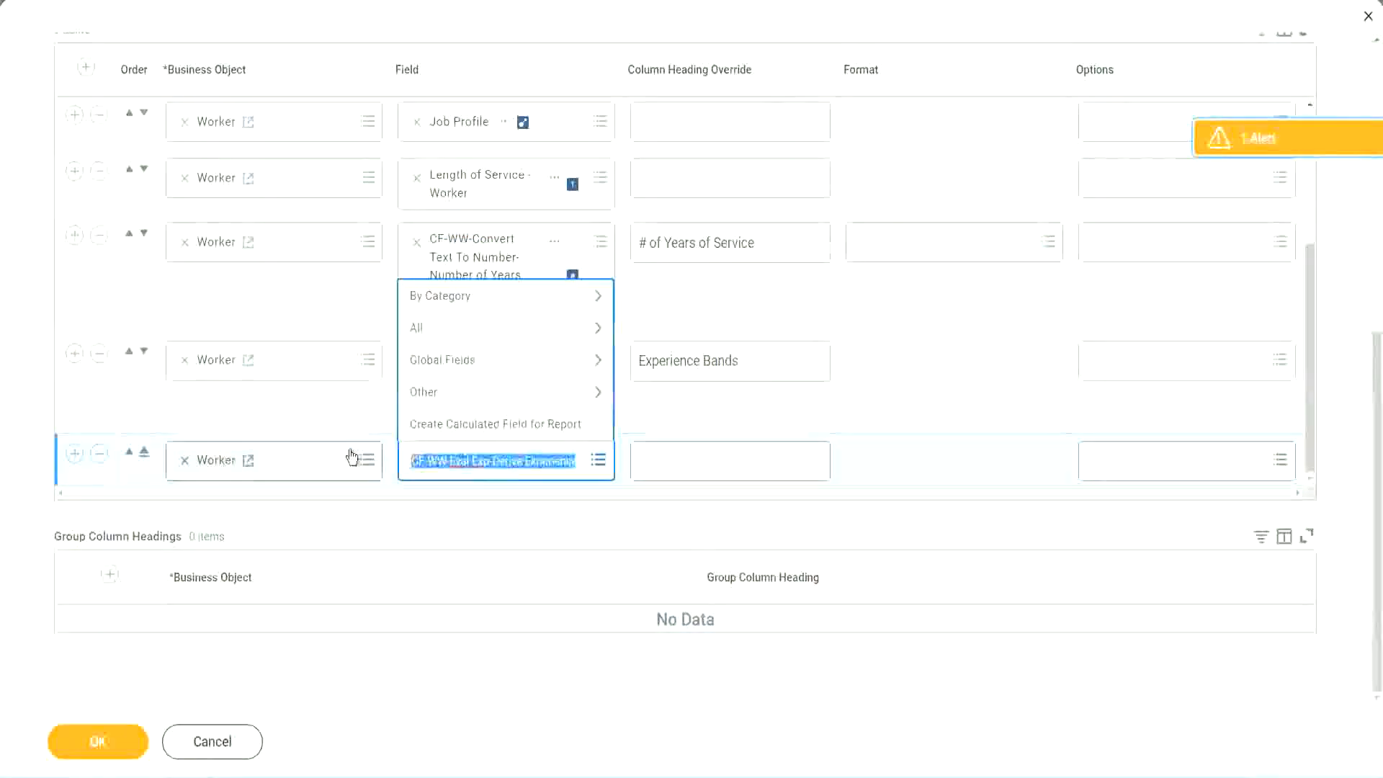
{"action": "left_click", "coordinate": [517, 472]}
{"action": "key", "text": "BackSpace"}
{"action": "type", "text": "Band"}
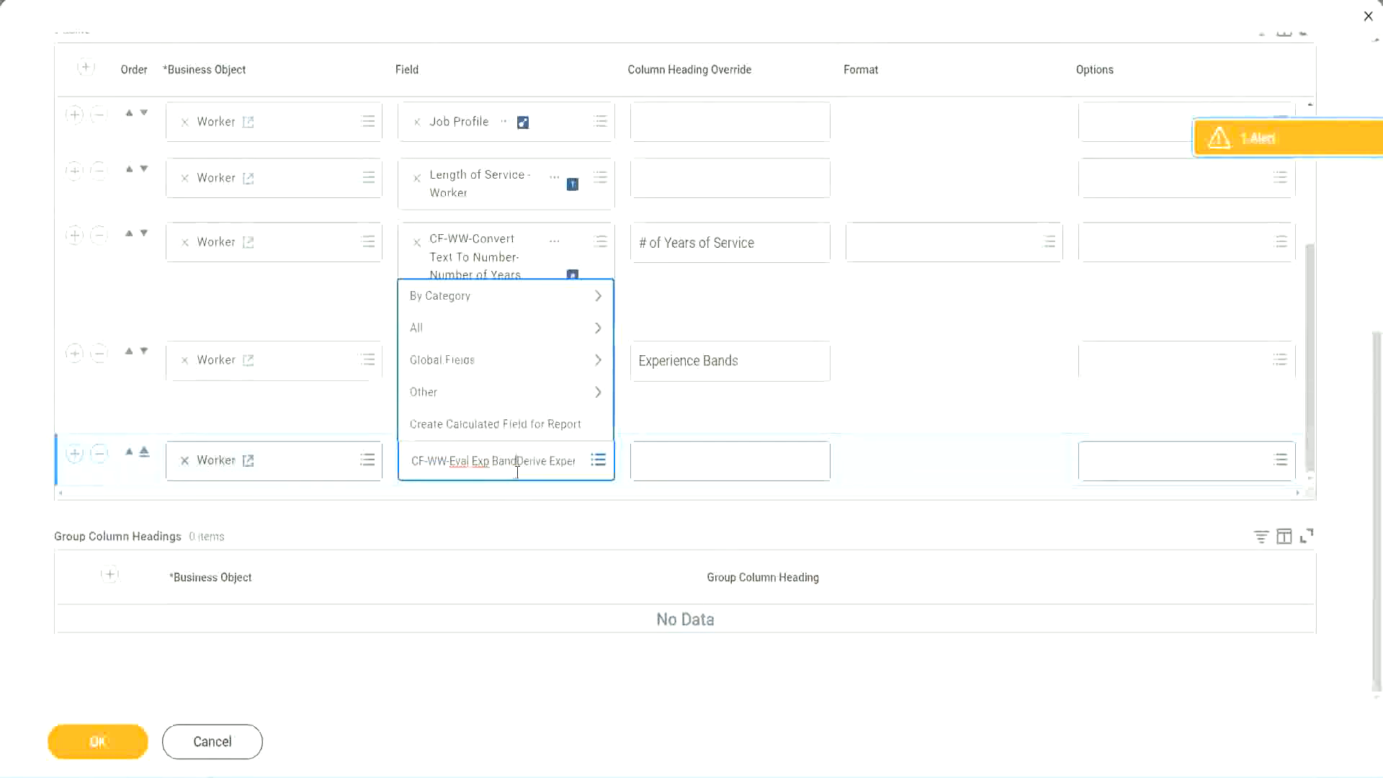
{"action": "key", "text": "Delete"}
{"action": "key", "text": "Delete"}
{"action": "key", "text": "Delete"}
{"action": "key", "text": "Delete"}
{"action": "key", "text": "Delete"}
{"action": "key", "text": "Delete"}
{"action": "key", "text": "Delete"}
{"action": "key", "text": "Delete"}
{"action": "key", "text": "Delete"}
{"action": "key", "text": "Delete"}
{"action": "key", "text": "Delete"}
{"action": "key", "text": "Delete"}
{"action": "key", "text": "Delete"}
{"action": "key", "text": "Delete"}
{"action": "key", "text": "Delete"}
{"action": "key", "text": "Delete"}
{"action": "key", "text": "Delete"}
{"action": "key", "text": "Return"}
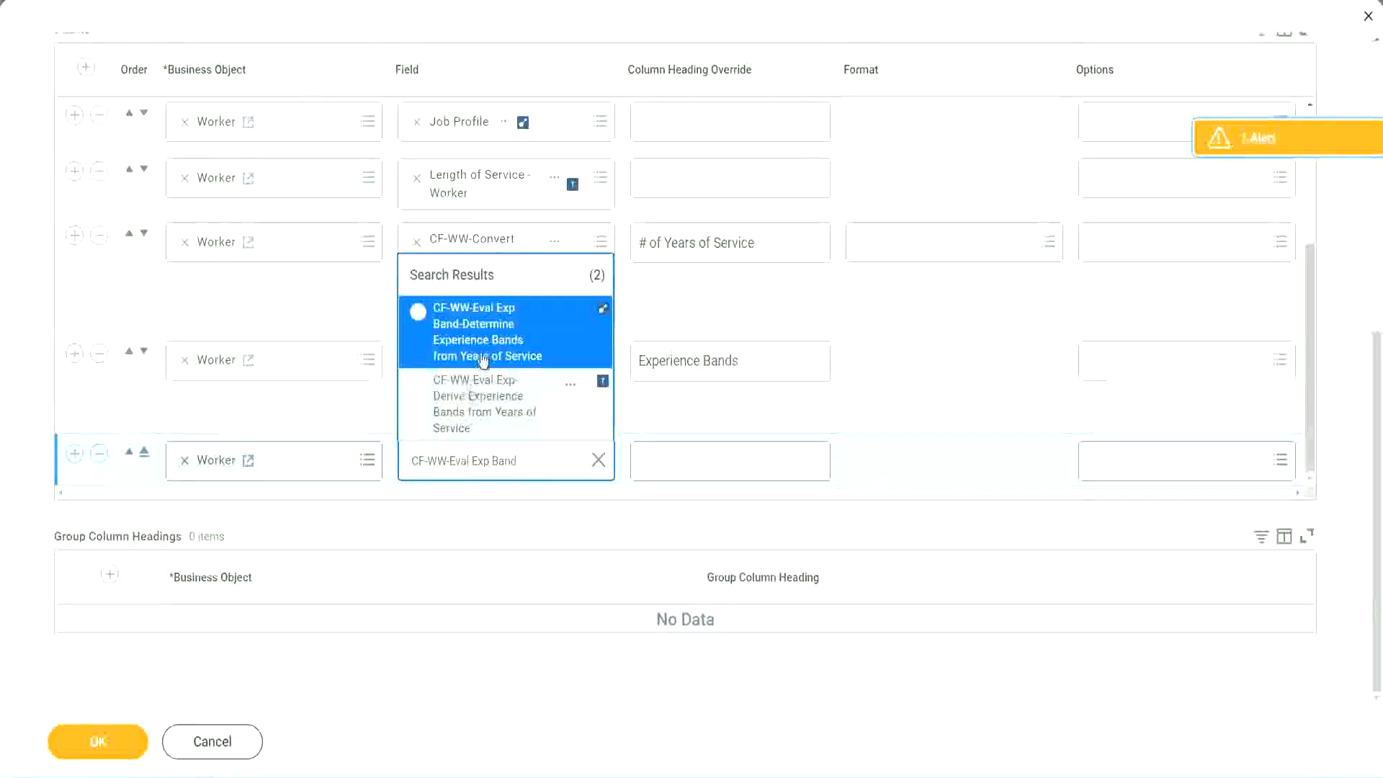
{"action": "left_click", "coordinate": [503, 337]}
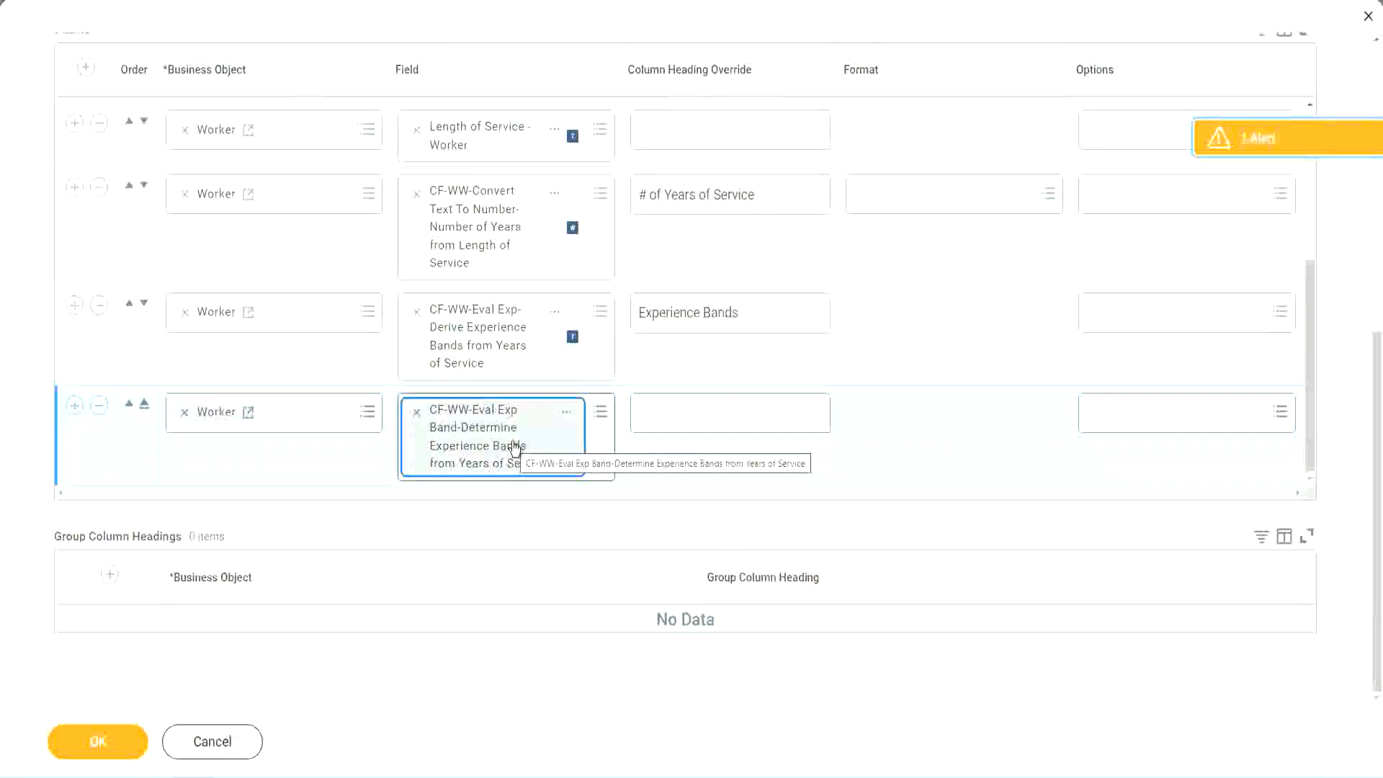
Set the new column's heading override to Experience Bands (Eval Exp Bands) and save the report
{"action": "left_click", "coordinate": [761, 314]}
{"action": "key", "text": "ctrl+c"}
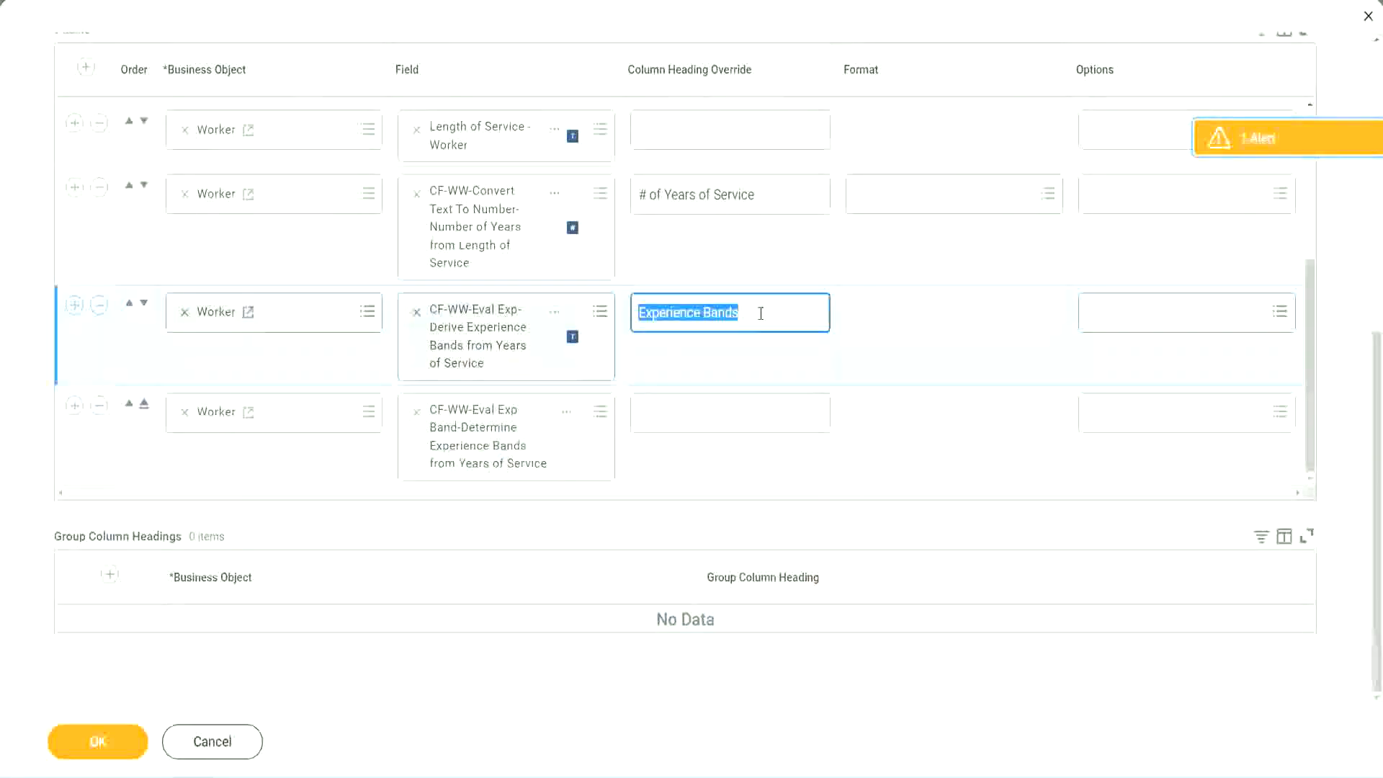
{"action": "left_click", "coordinate": [671, 411]}
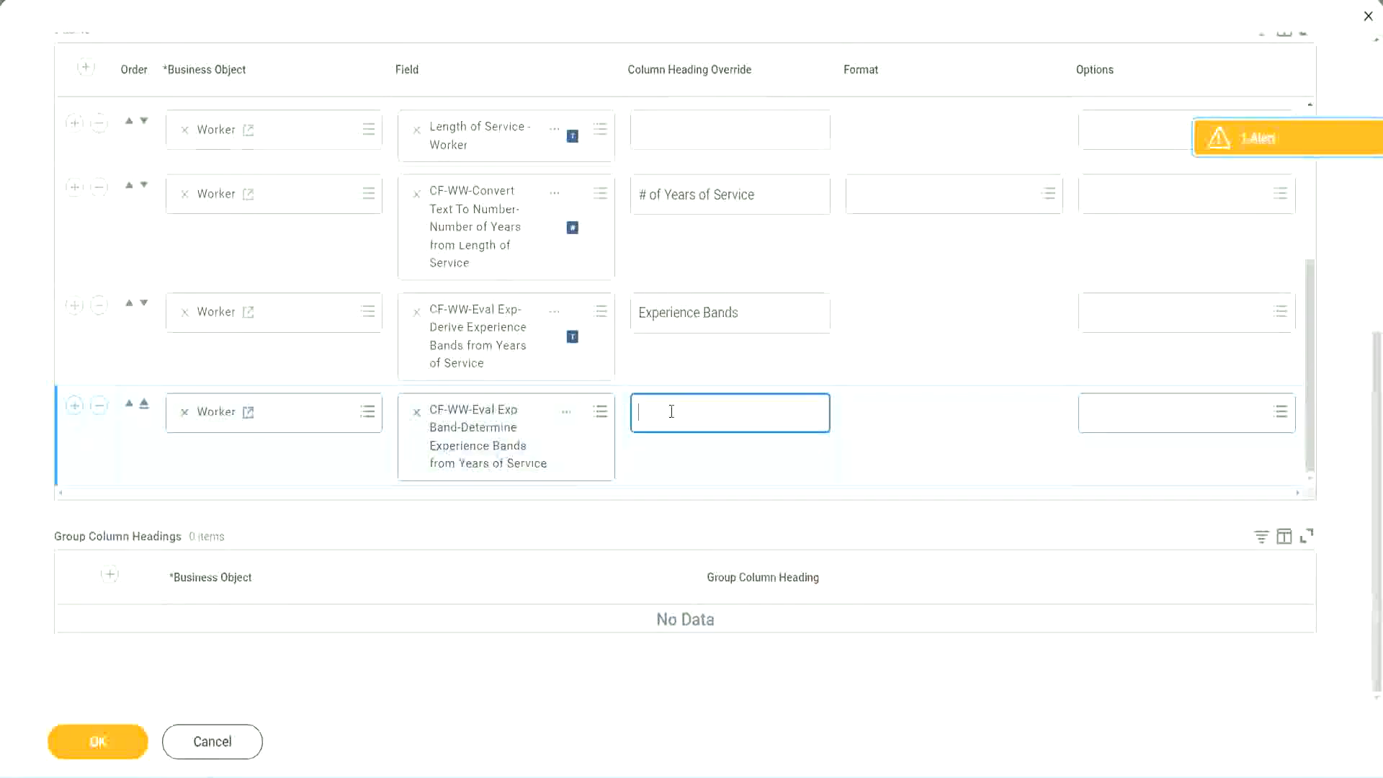
{"action": "key", "text": "ctrl+v"}
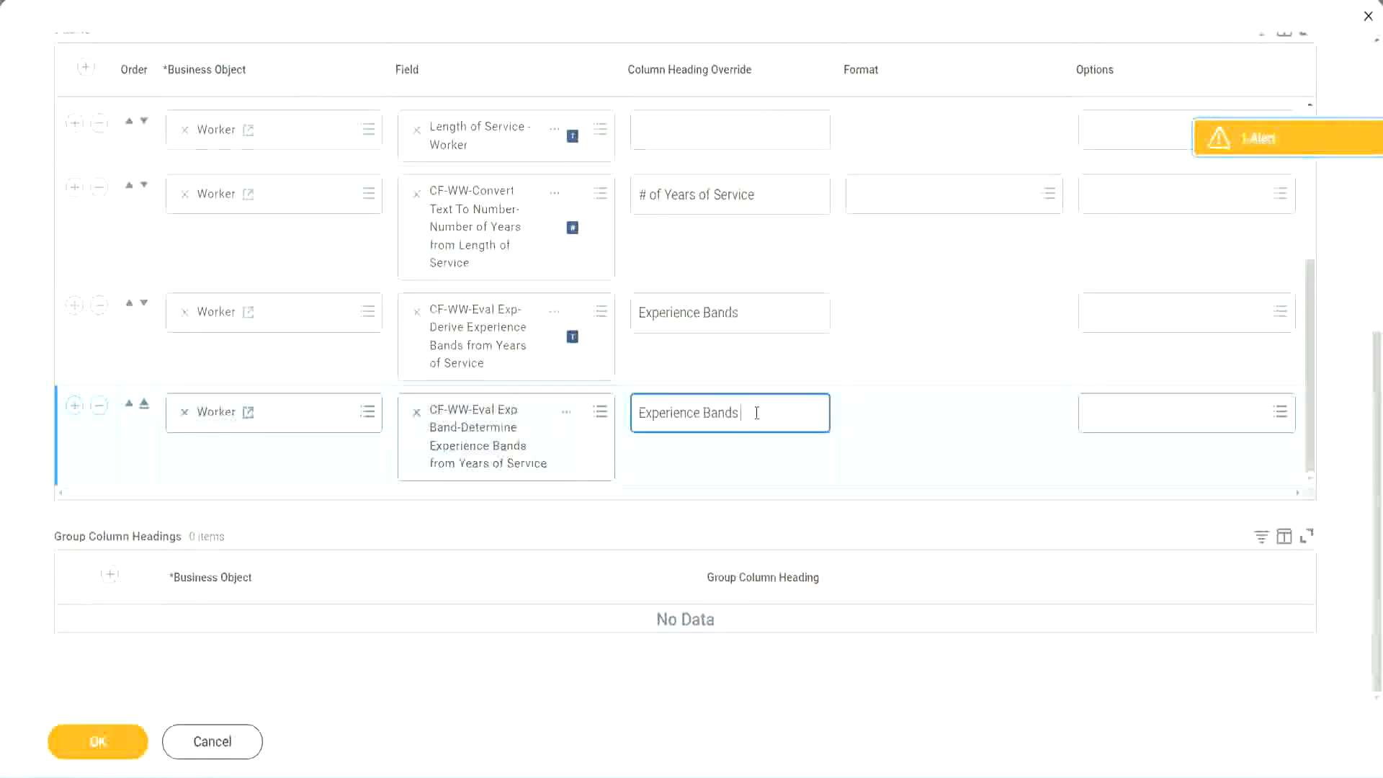
{"action": "type", "text": "(Eval E"}
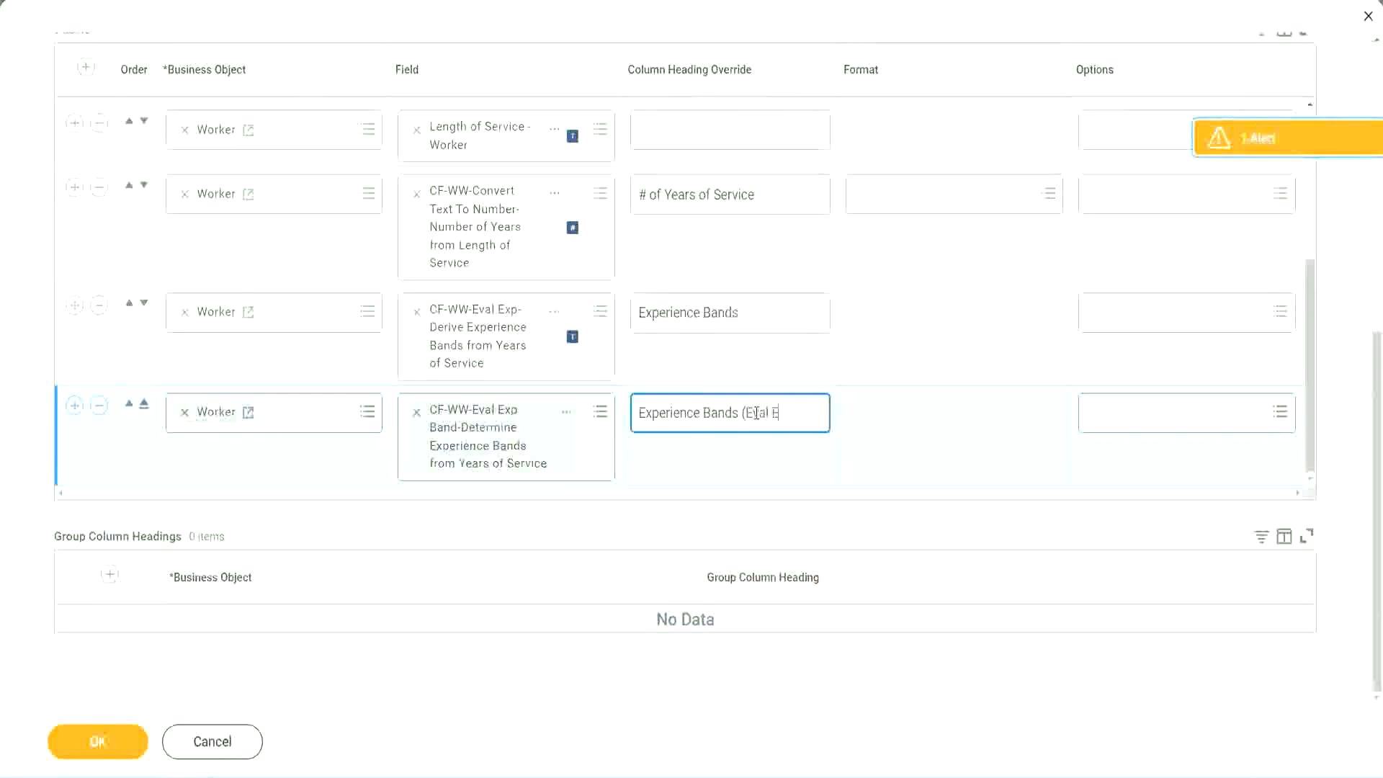
{"action": "type", "text": "xp Bands)"}
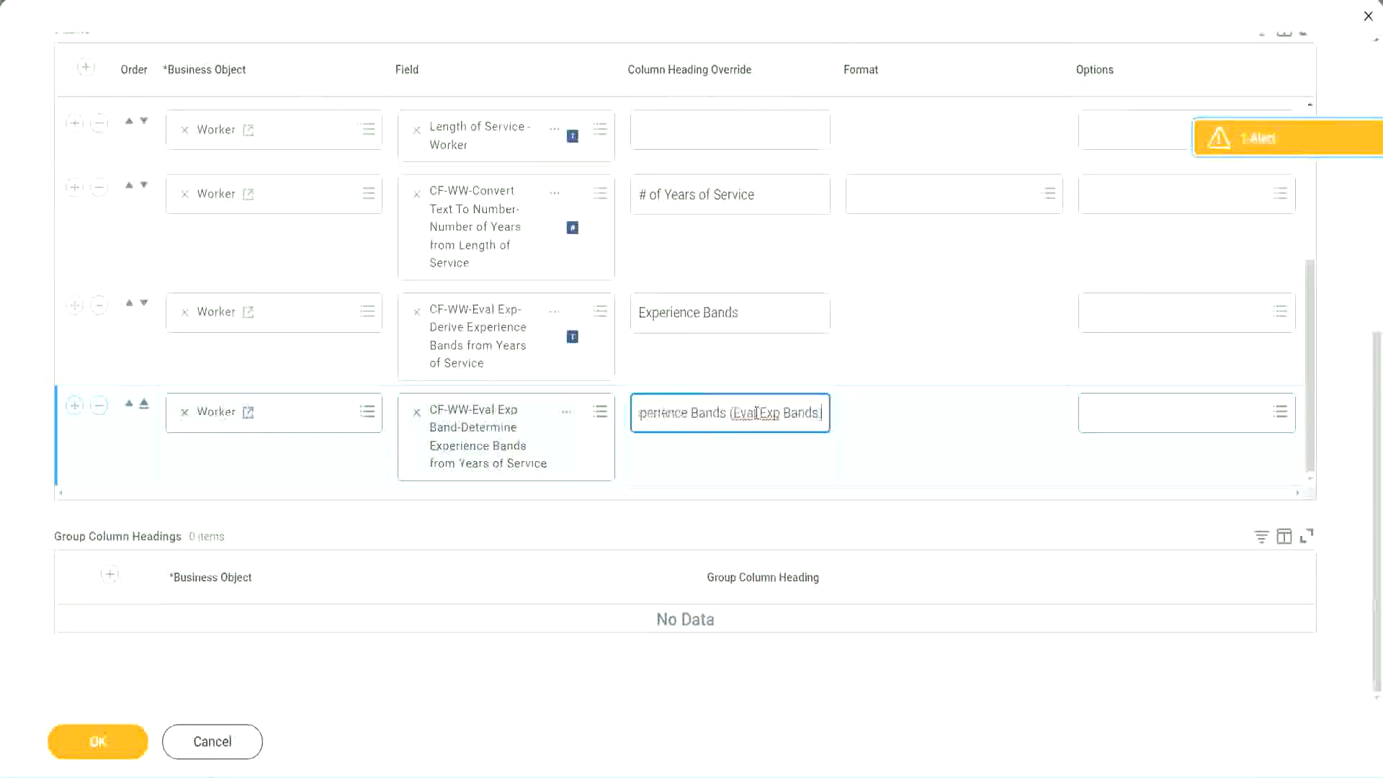
{"action": "double_click", "coordinate": [771, 413]}
{"action": "left_click", "coordinate": [797, 410]}
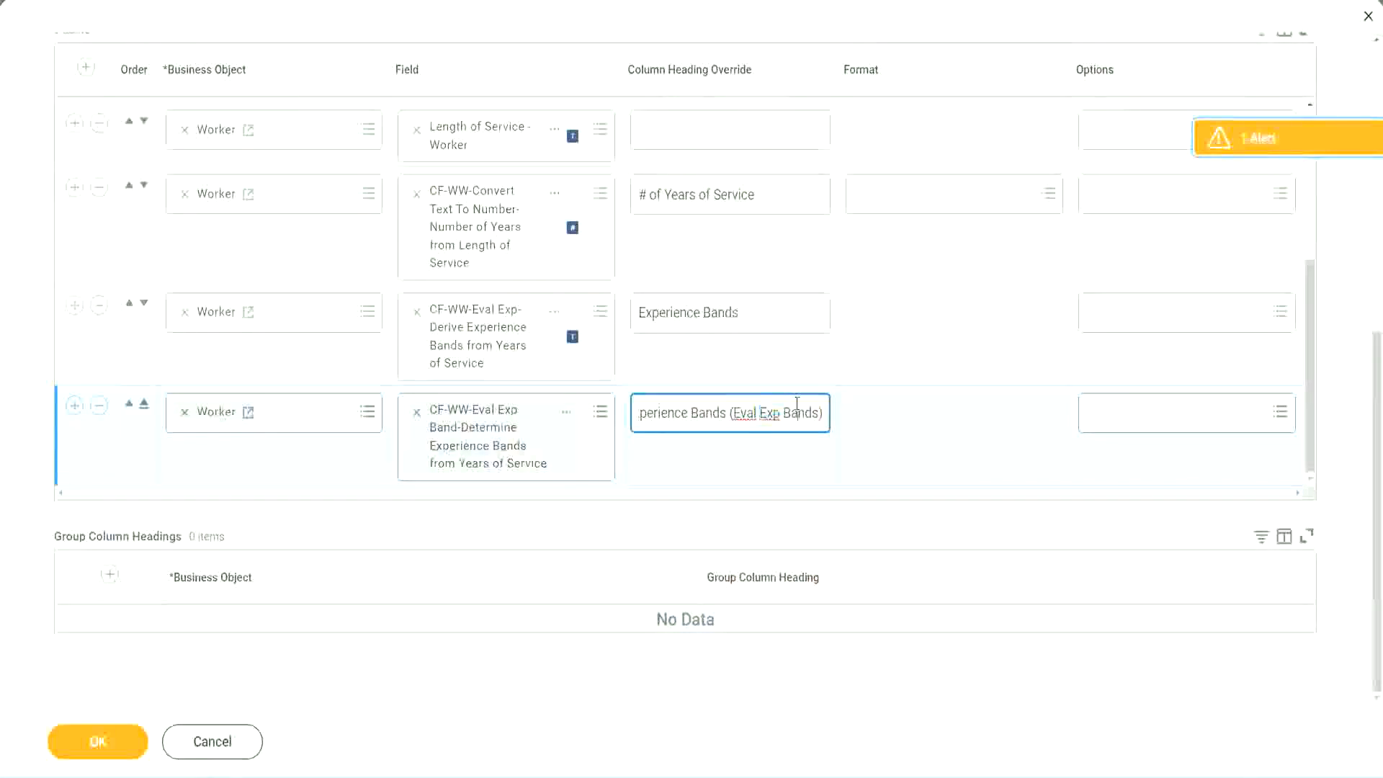
{"action": "left_click", "coordinate": [101, 744]}
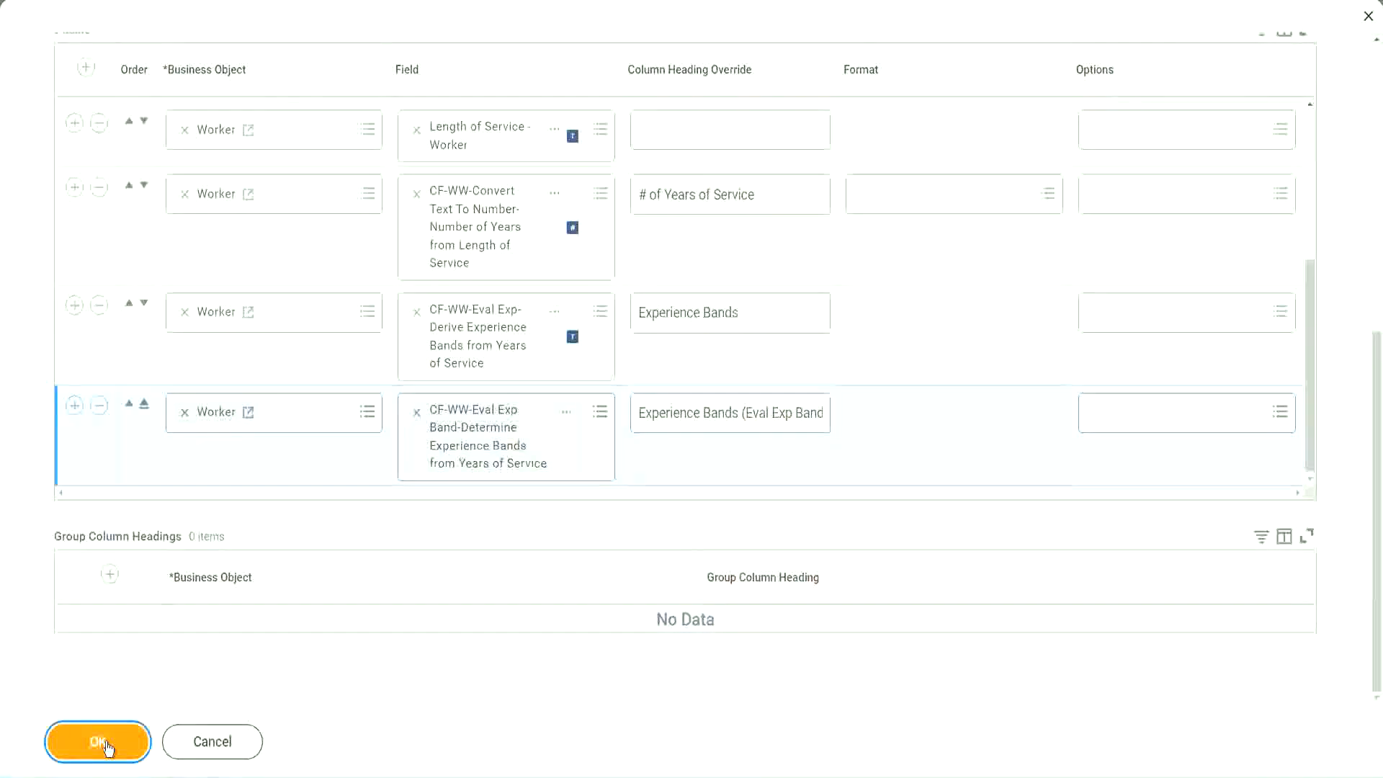